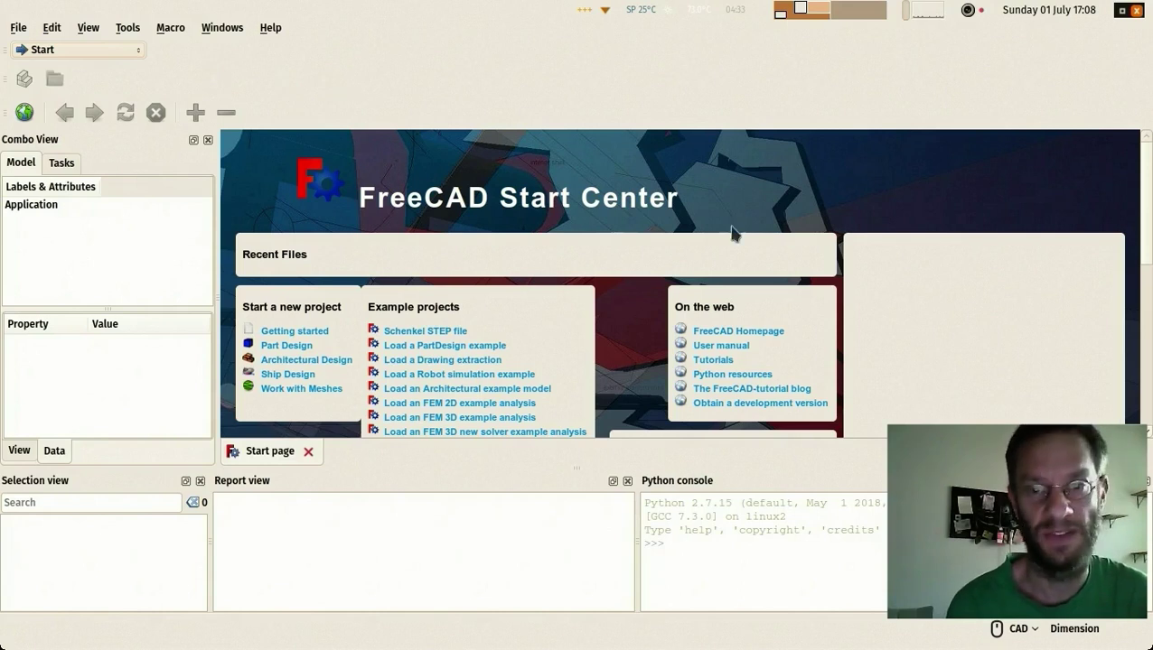
# Step: Install the BIM workbench add-on through the Addon Manager, accepting the unofficial add-ons warning
pyautogui.scroll(-3, 892, 222)
pyautogui.scroll(3, 894, 233)
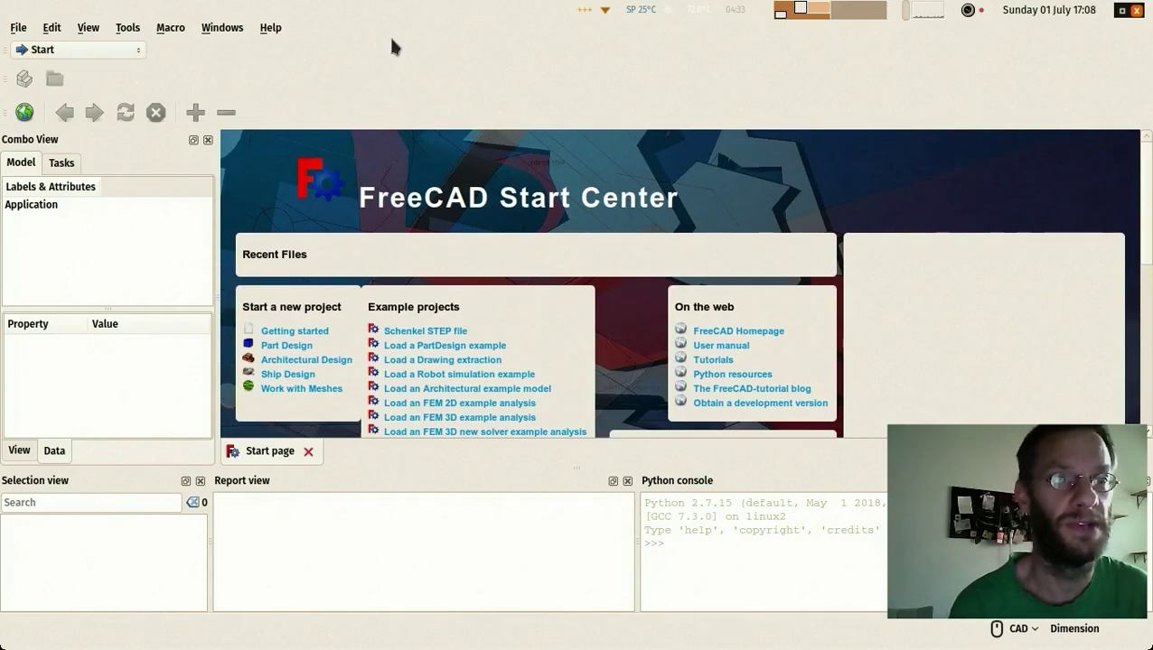
pyautogui.click(128, 27)
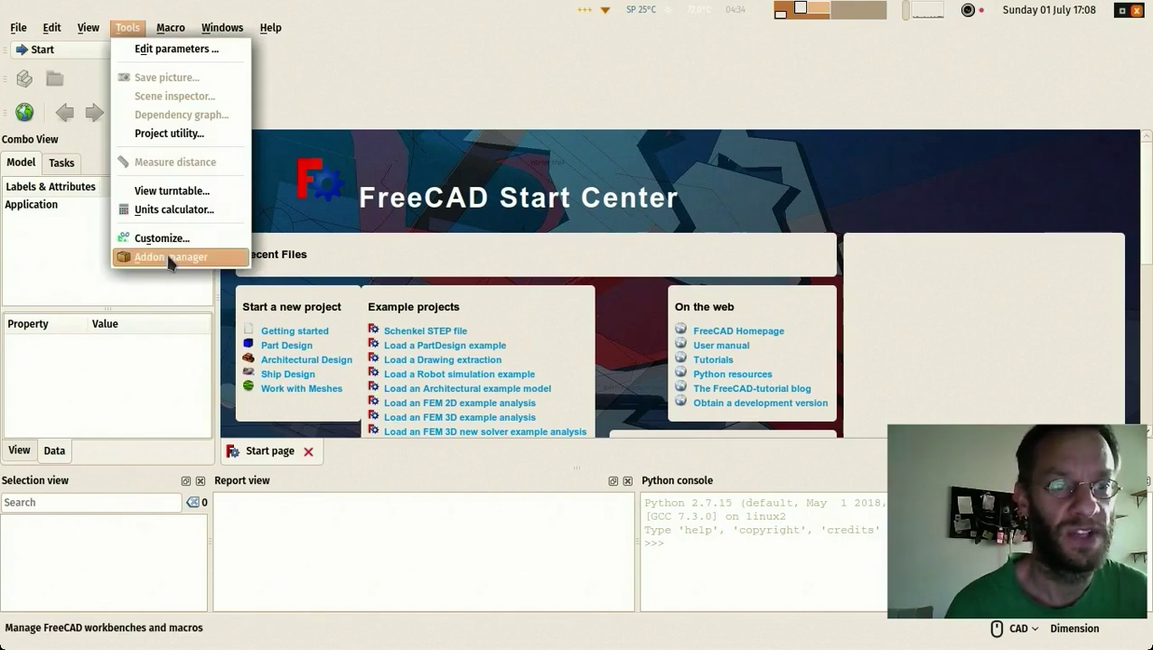
pyautogui.click(166, 254)
pyautogui.moveTo(309, 32); pyautogui.dragTo(374, 62)
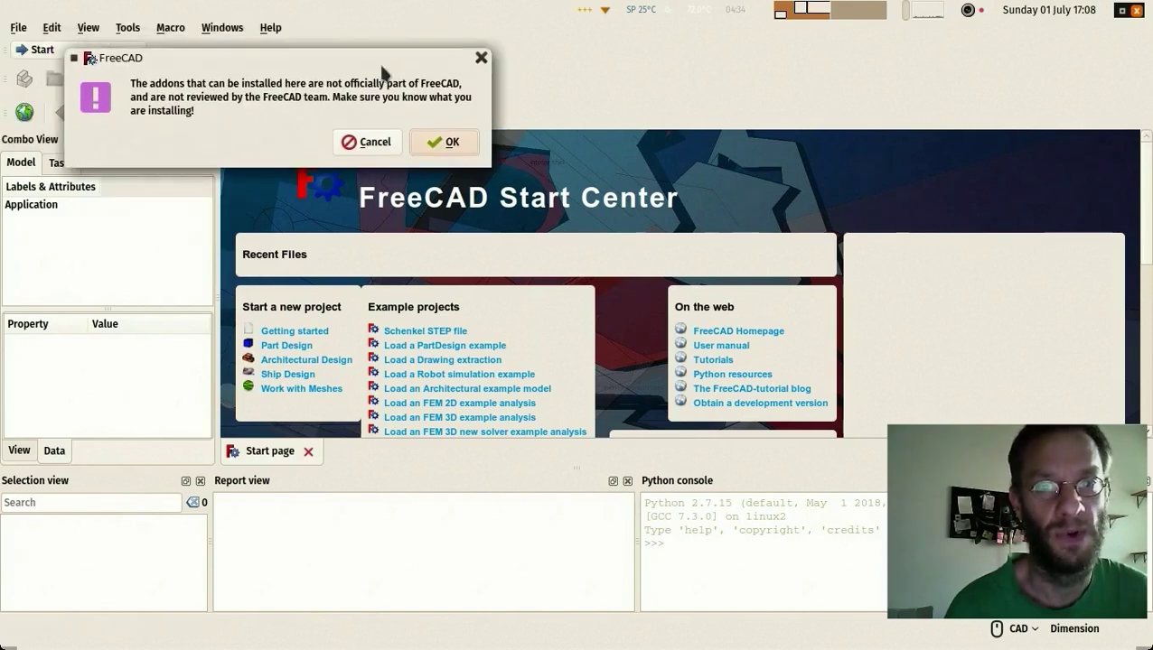
pyautogui.click(445, 144)
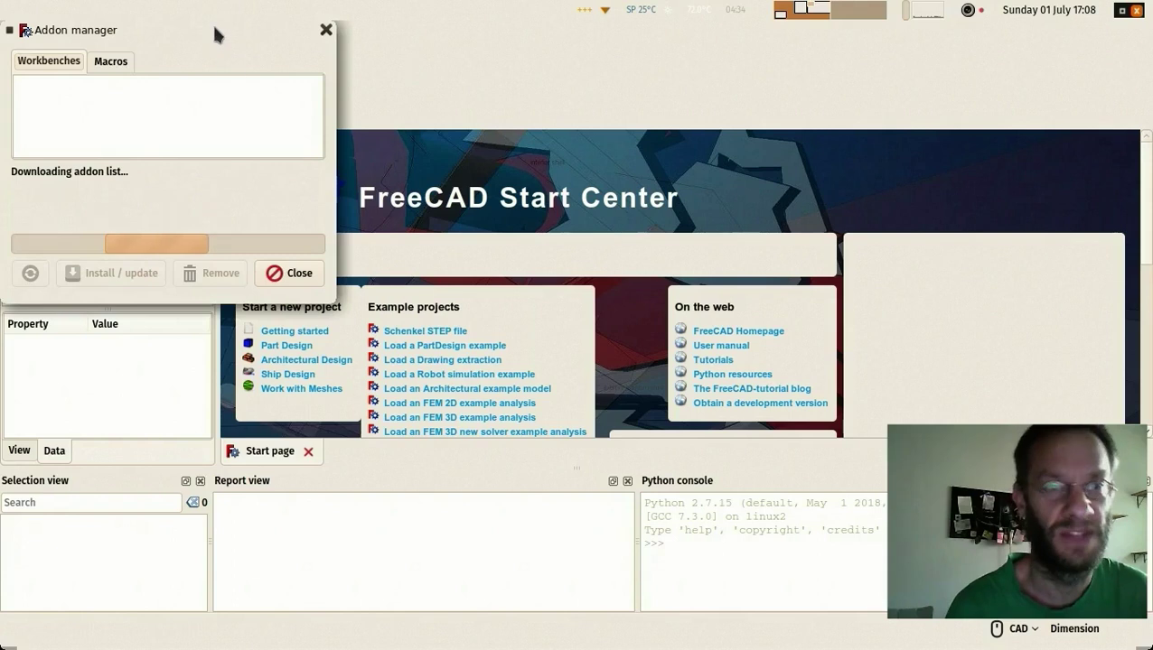
pyautogui.moveTo(216, 34); pyautogui.dragTo(534, 84)
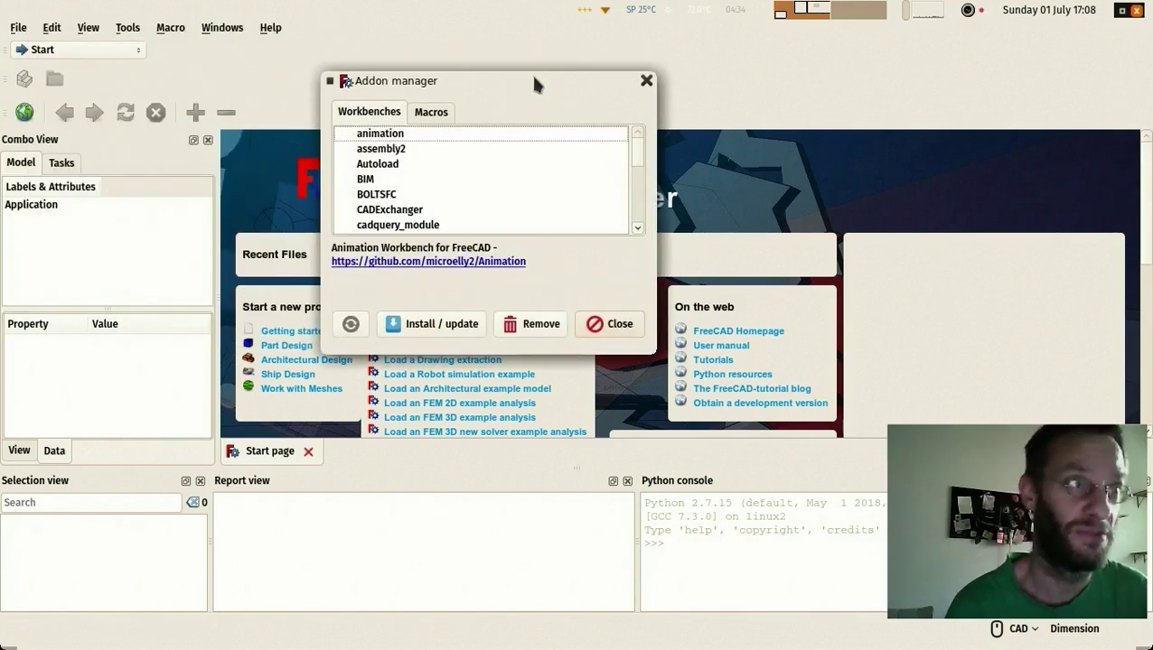
pyautogui.click(371, 181)
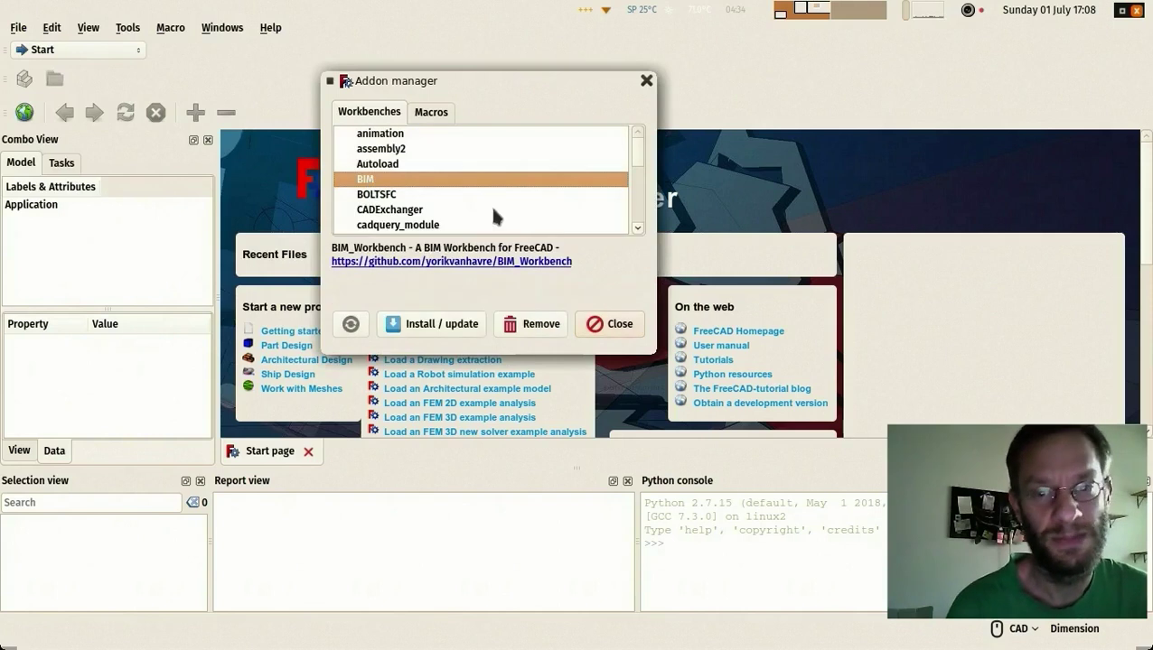
pyautogui.click(422, 327)
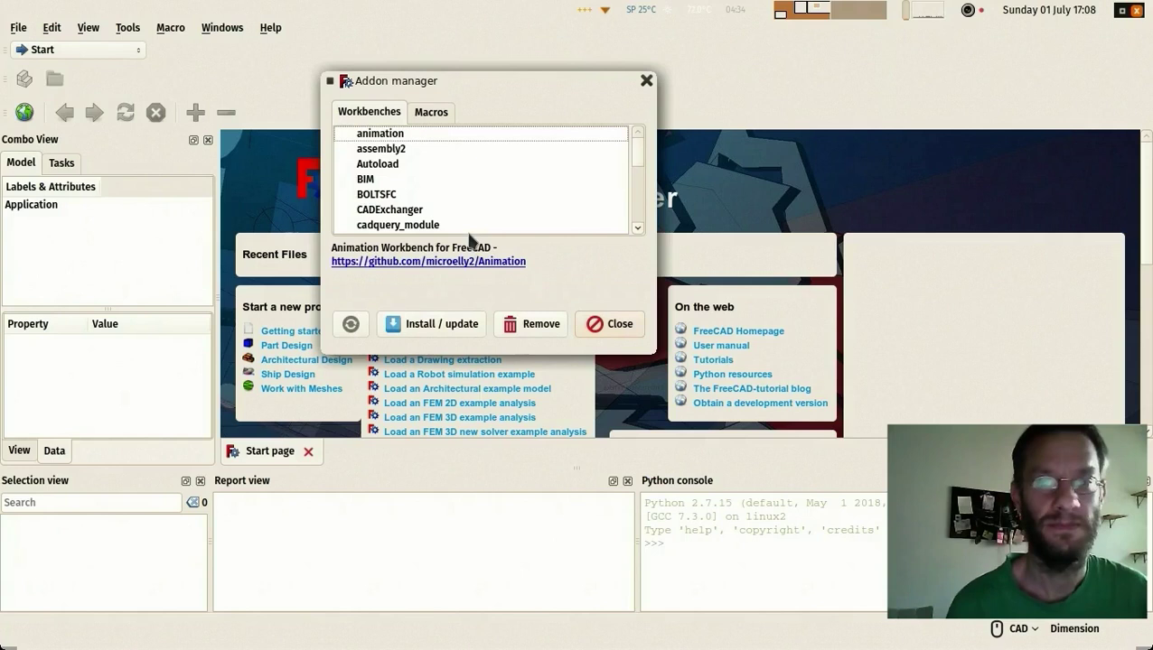
pyautogui.click(613, 324)
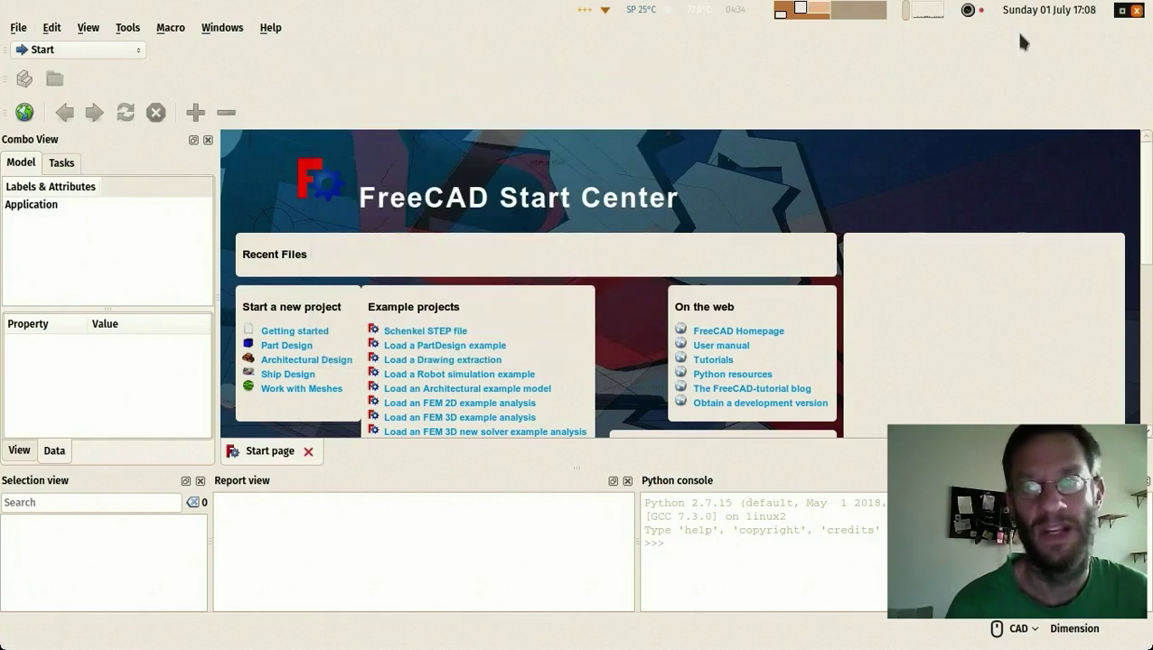
# Step: Restart FreeCAD and switch to the BIM workbench
pyautogui.click(1137, 9)
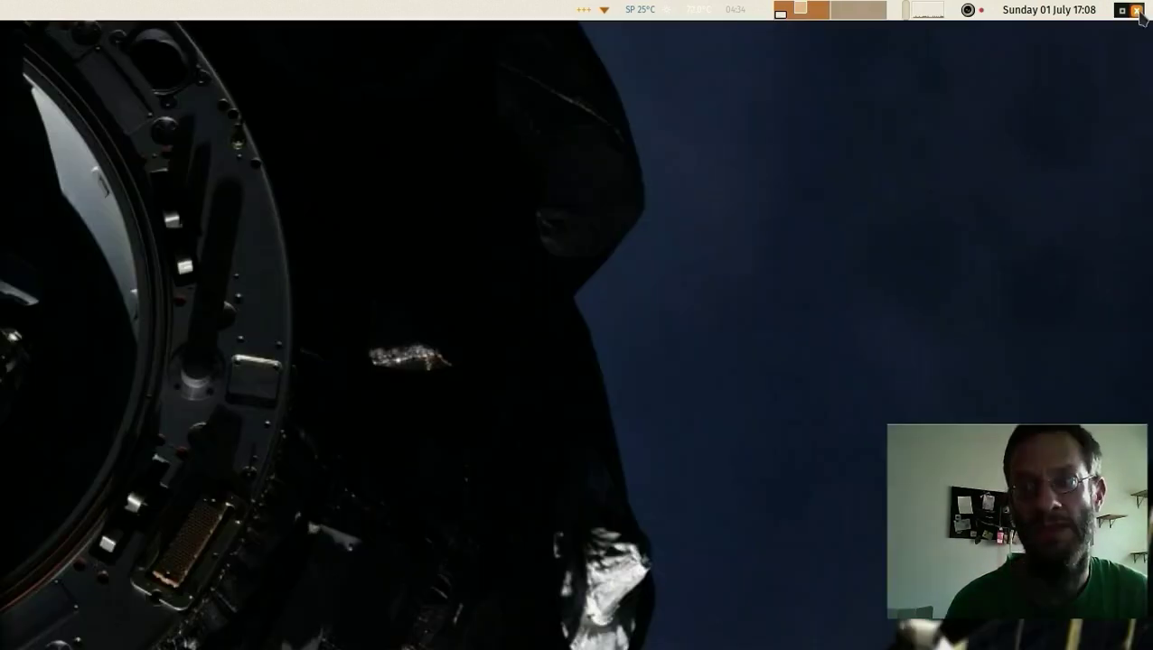
pyautogui.rightClick(438, 196)
pyautogui.click(413, 258)
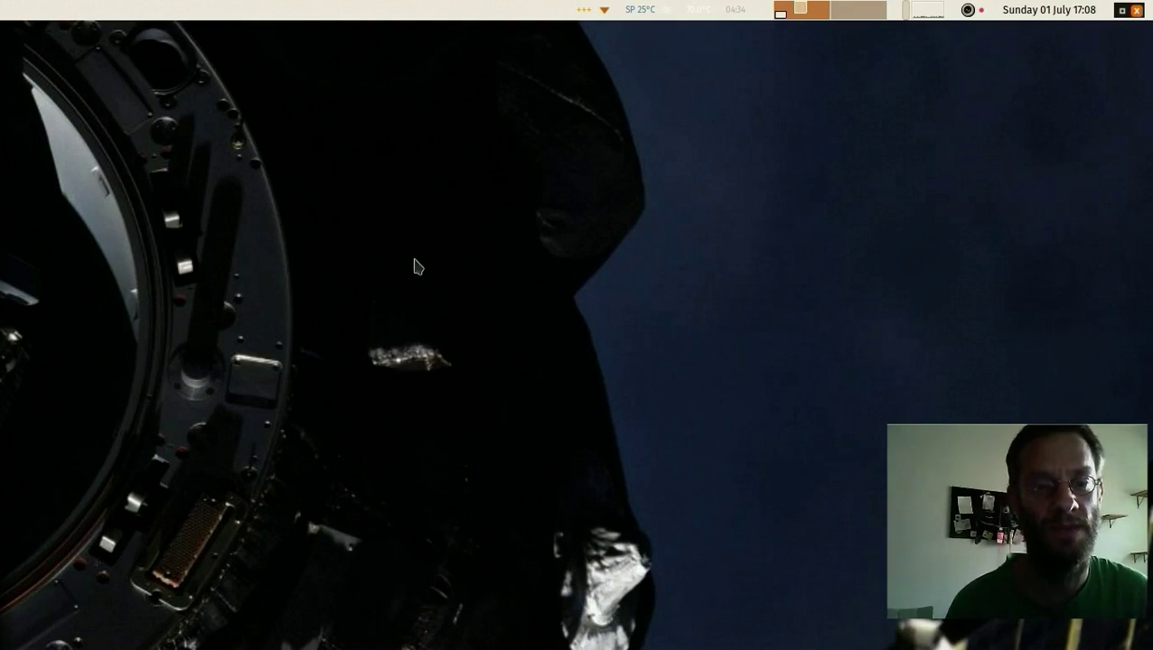
pyautogui.click(114, 56)
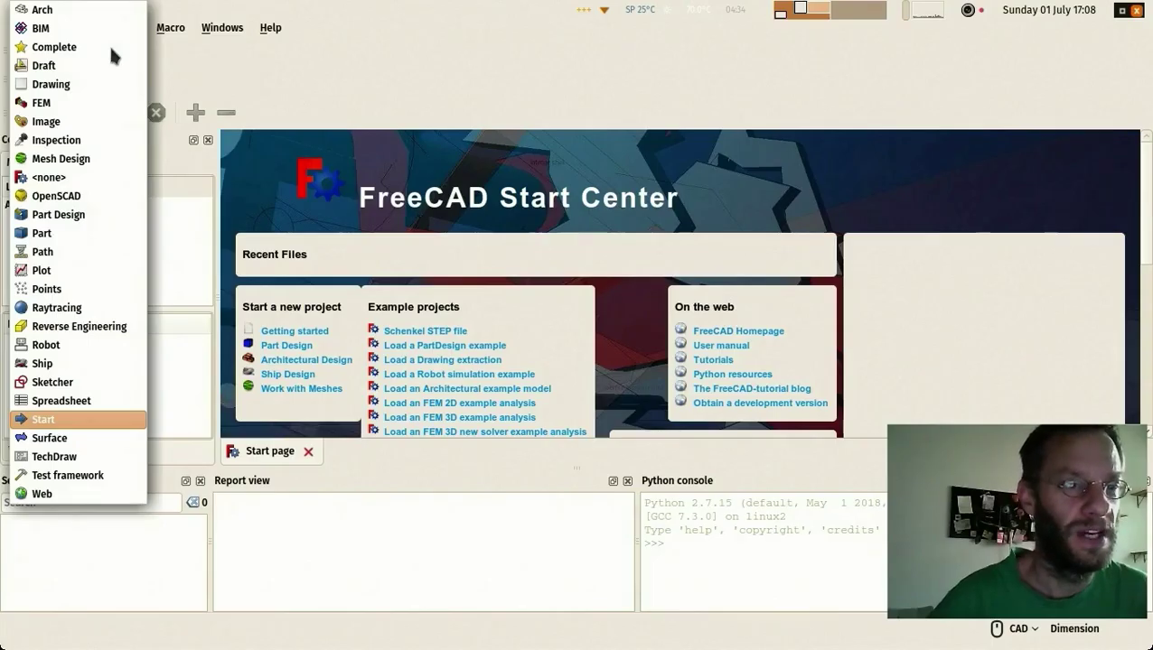
pyautogui.click(59, 34)
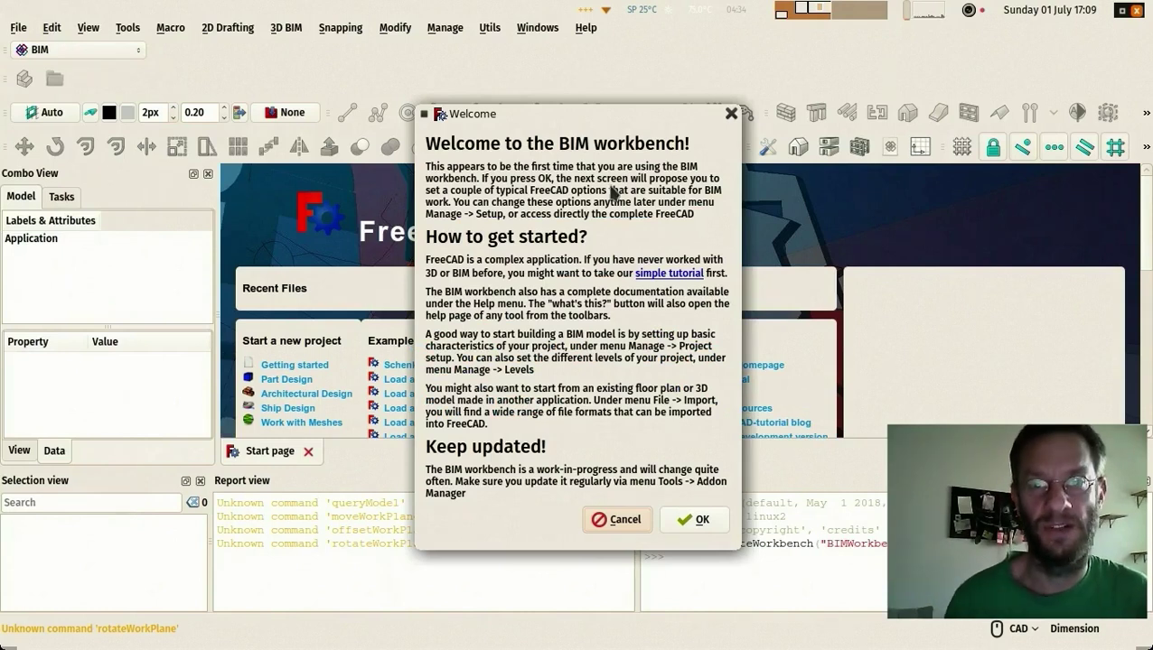
# Step: Move the BIM Welcome dialog aside to read its message
pyautogui.moveTo(599, 110); pyautogui.dragTo(573, 91)
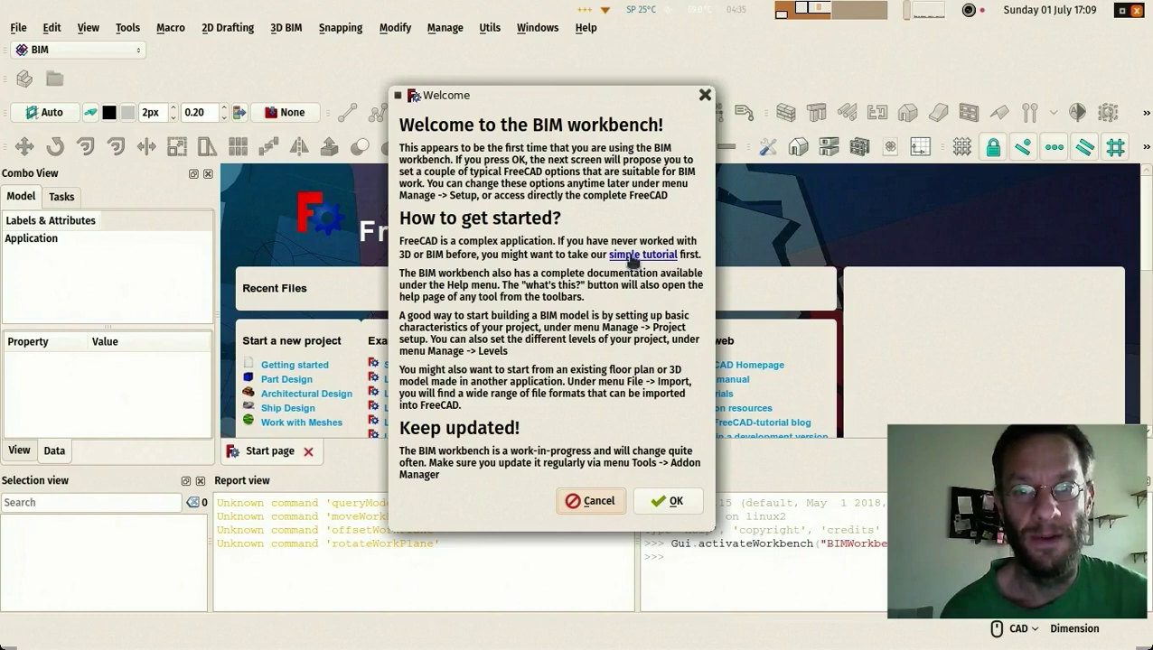
# Step: Accept the welcome and reposition and enlarge the BIM Setup window
pyautogui.click(664, 501)
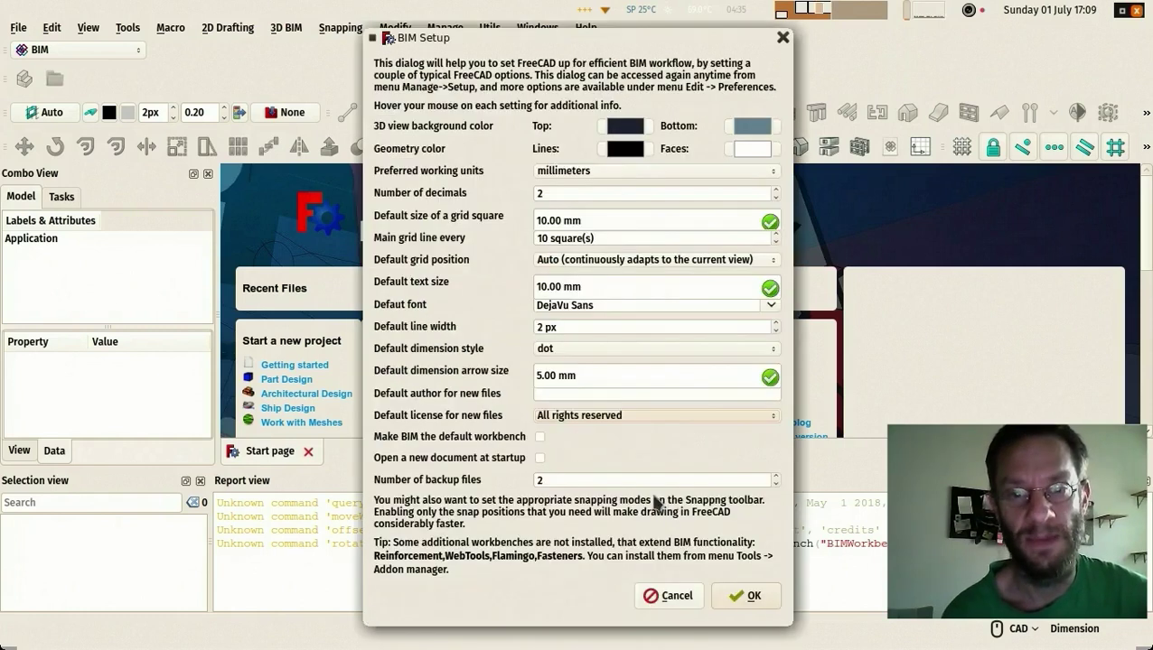
pyautogui.moveTo(607, 40); pyautogui.dragTo(588, 42)
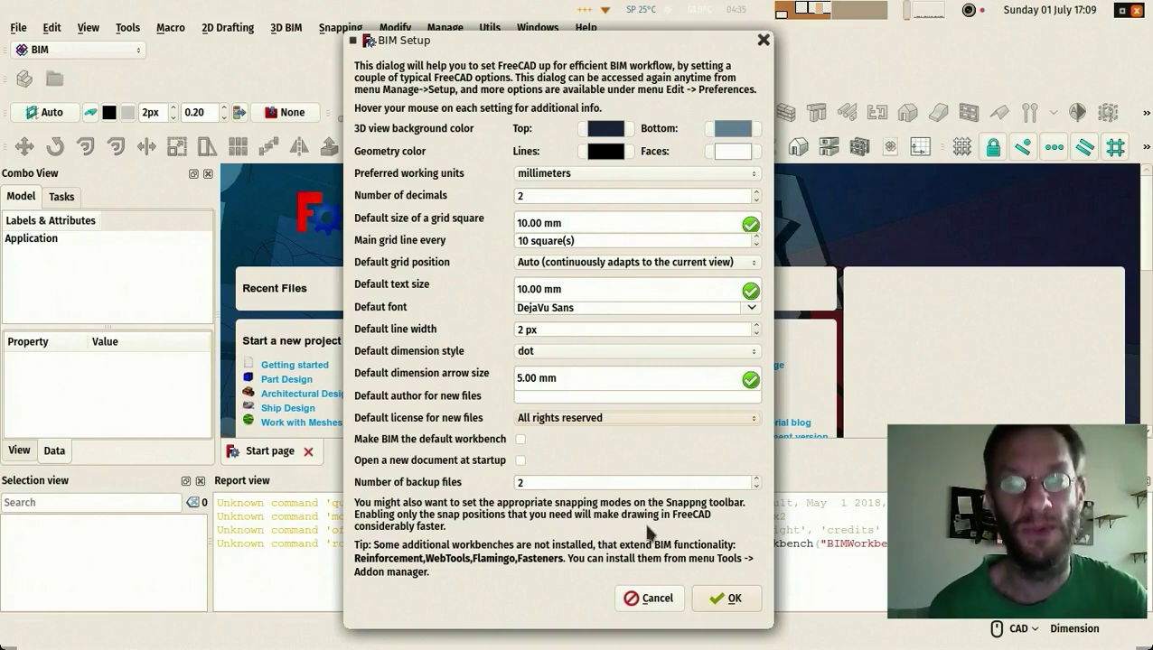
pyautogui.moveTo(765, 629); pyautogui.dragTo(781, 641)
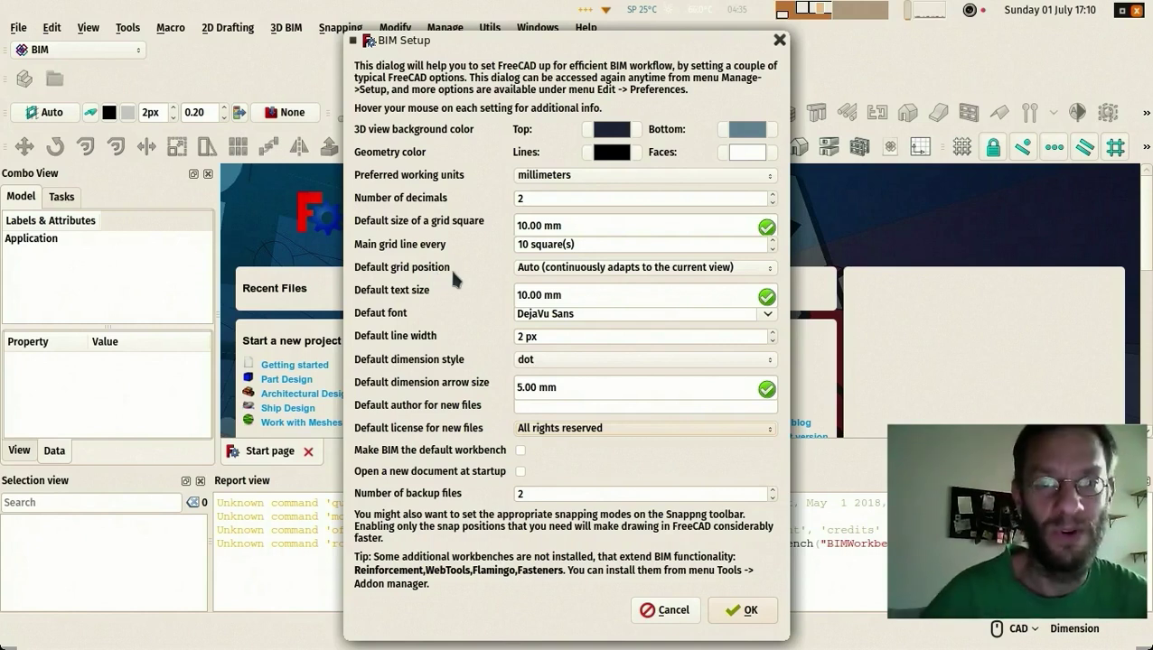
# Step: Set centimeters as working units, 0 decimals and a 10cm grid square, then apply
pyautogui.click(601, 177)
pyautogui.click(589, 195)
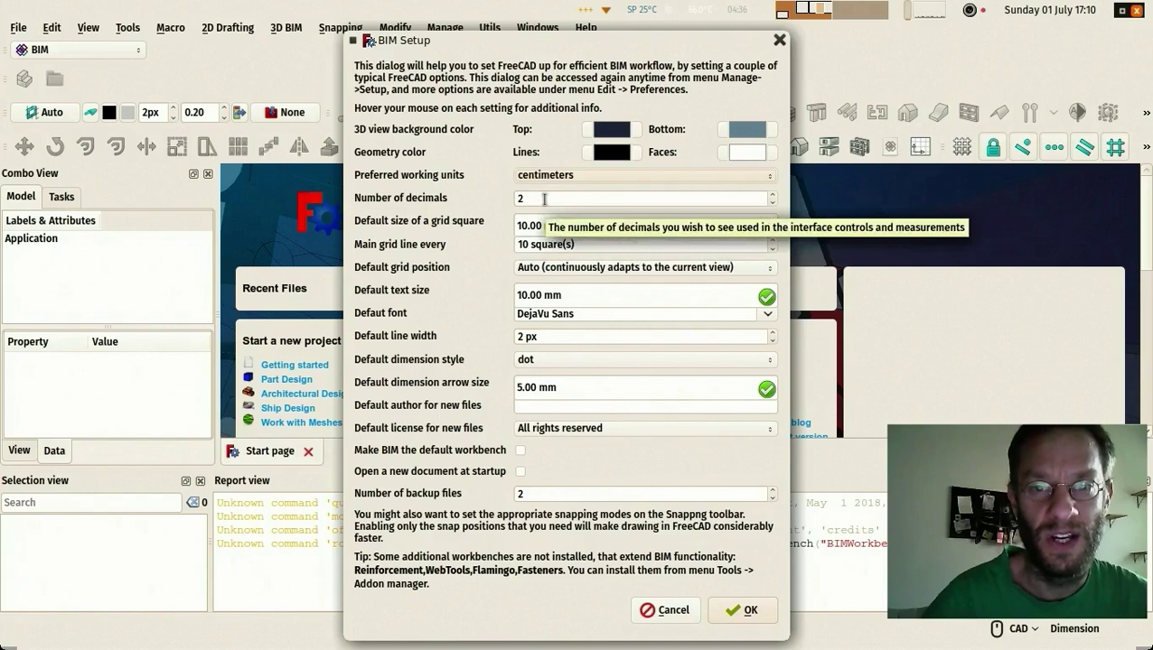
pyautogui.doubleClick(544, 199)
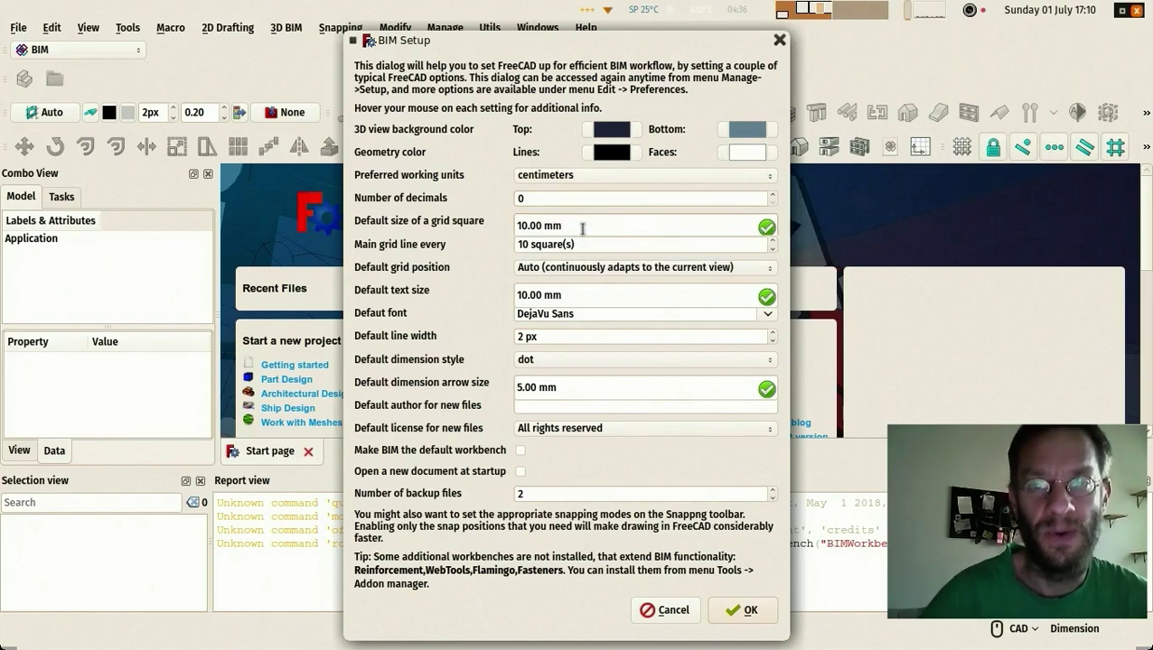
pyautogui.click(583, 229)
pyautogui.press('BackSpace')
pyautogui.press('BackSpace')
pyautogui.press('BackSpace')
pyautogui.press('BackSpace')
pyautogui.press('BackSpace')
pyautogui.press('BackSpace')
pyautogui.press('BackSpace')
pyautogui.press('BackSpace')
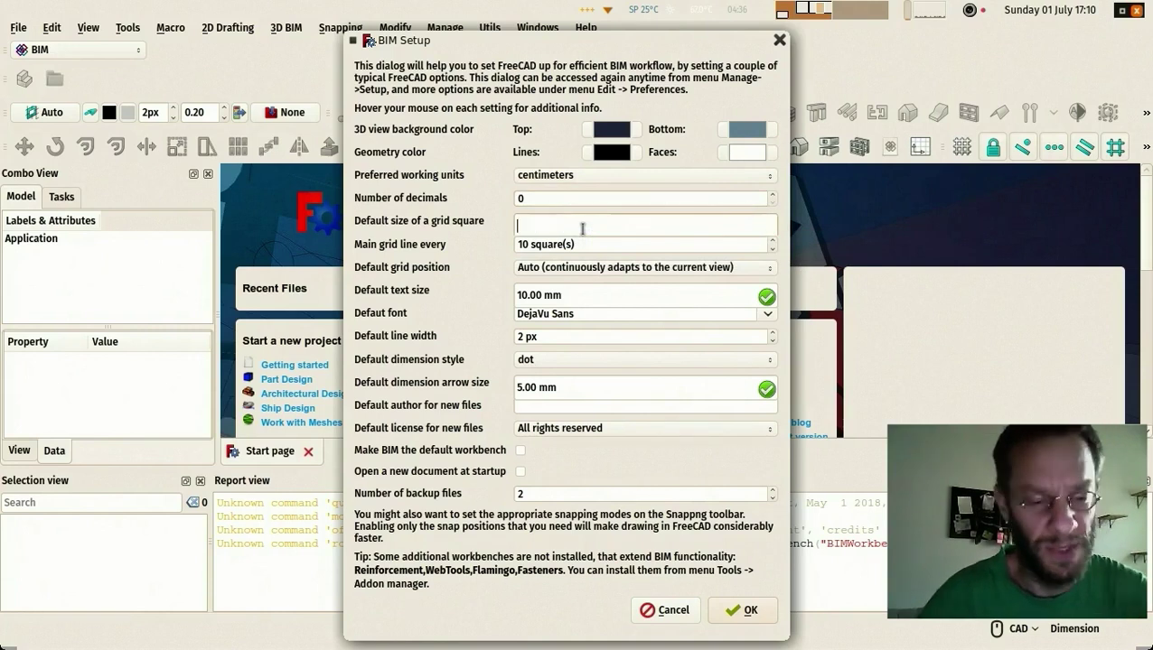
pyautogui.write('10cm')
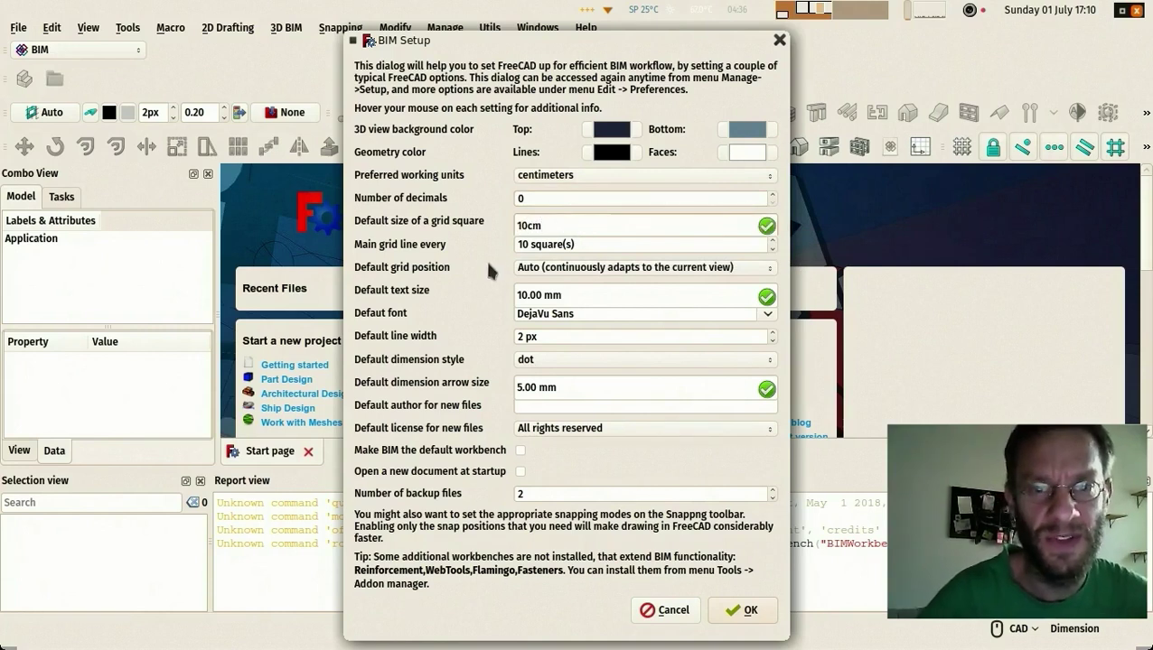
pyautogui.click(554, 245)
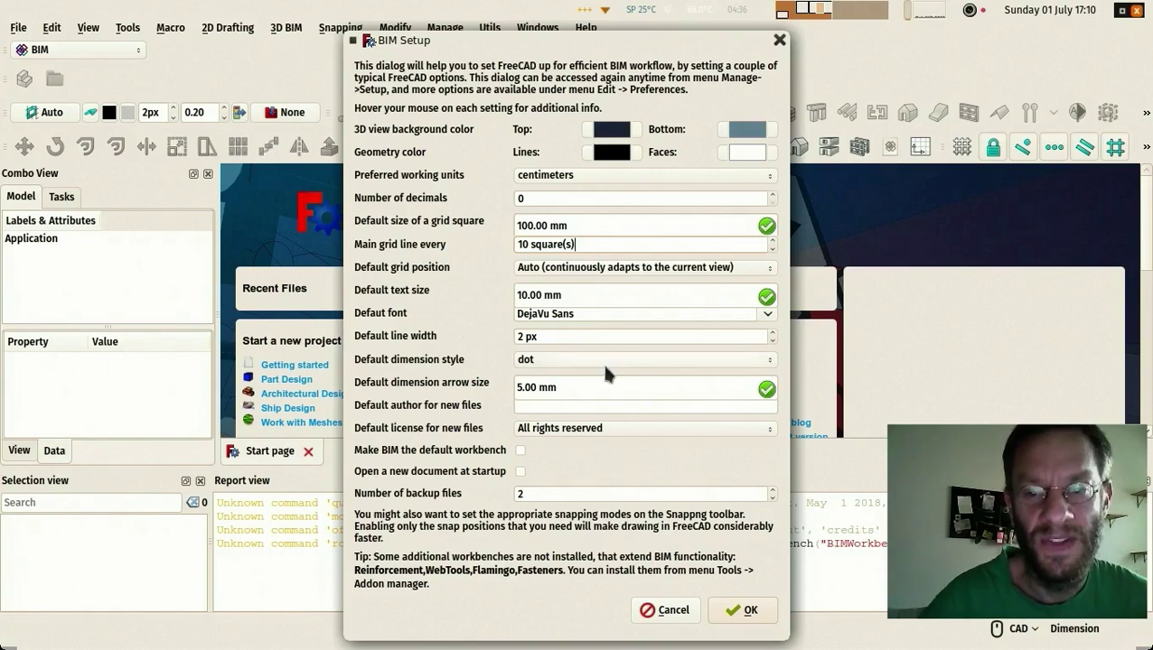
pyautogui.click(739, 610)
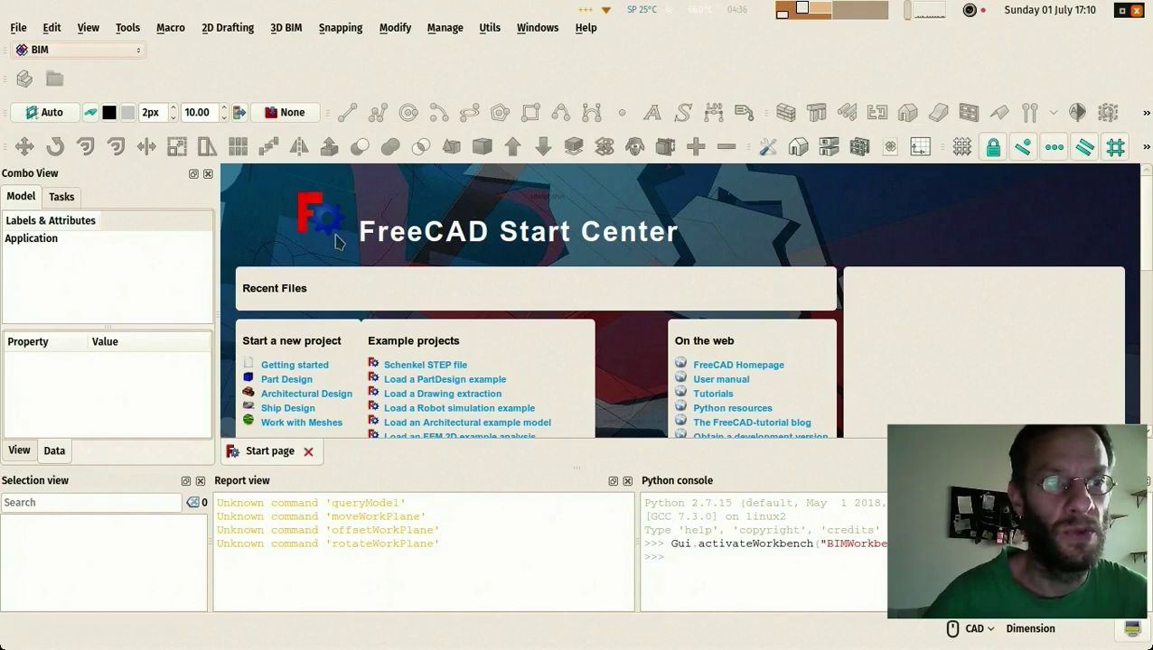
# Step: Create a new document and enlarge the 3D view by resizing panels and moving the Part toolbar
pyautogui.hotkey('ctrl', 'n')
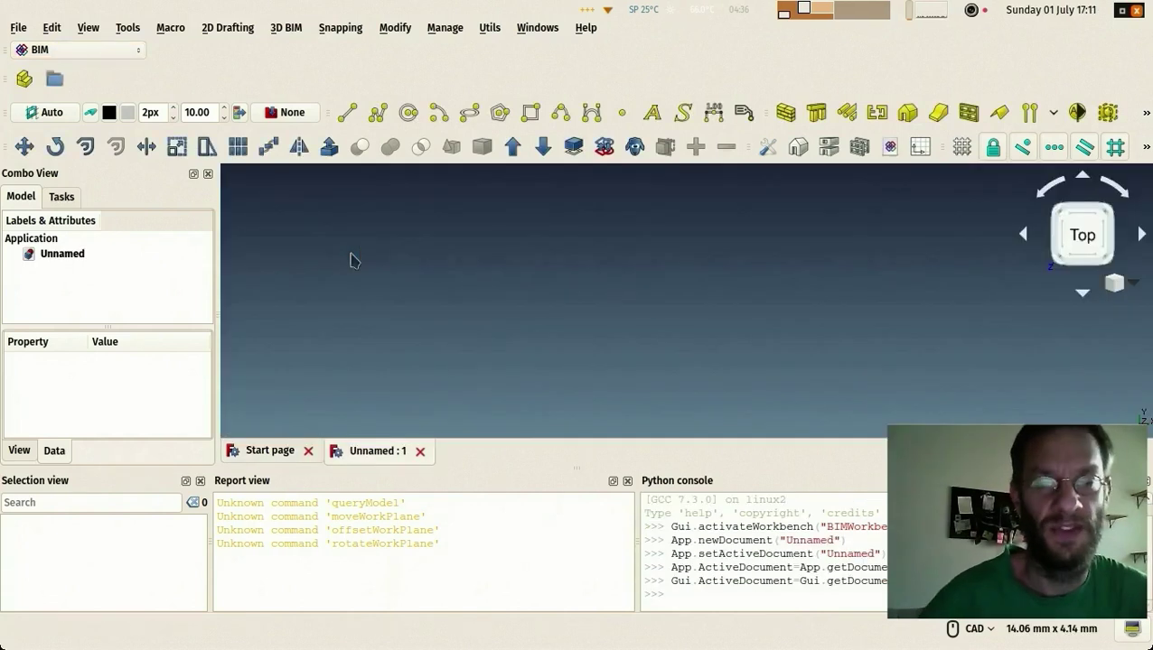
pyautogui.moveTo(471, 468); pyautogui.dragTo(461, 523)
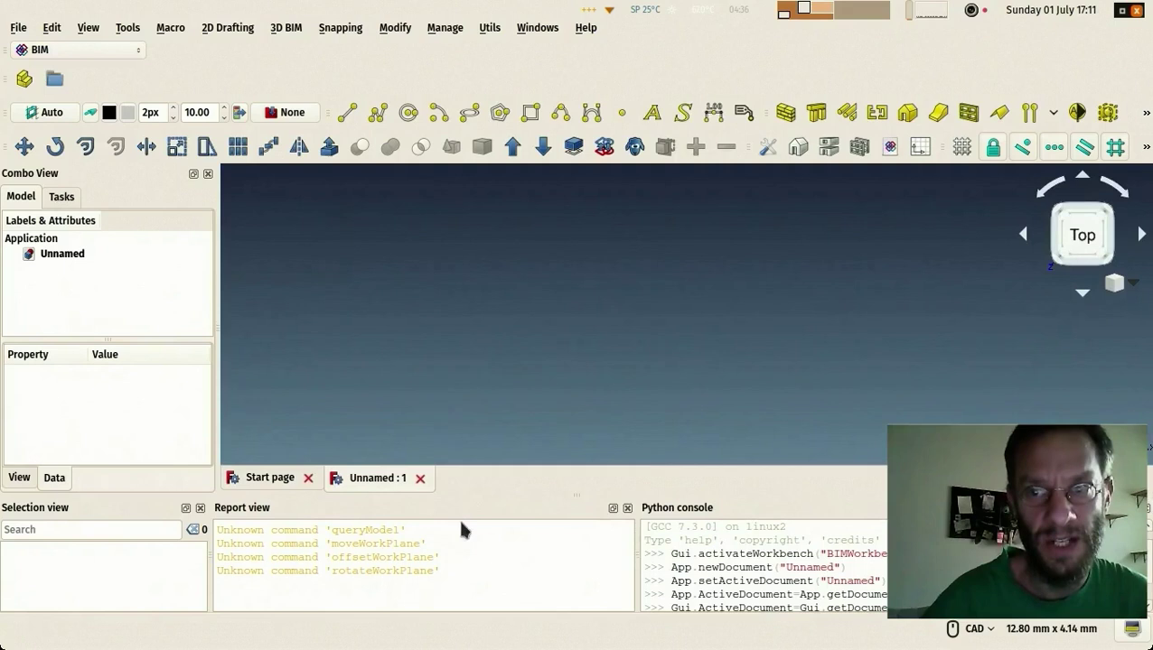
pyautogui.moveTo(218, 316); pyautogui.dragTo(188, 316)
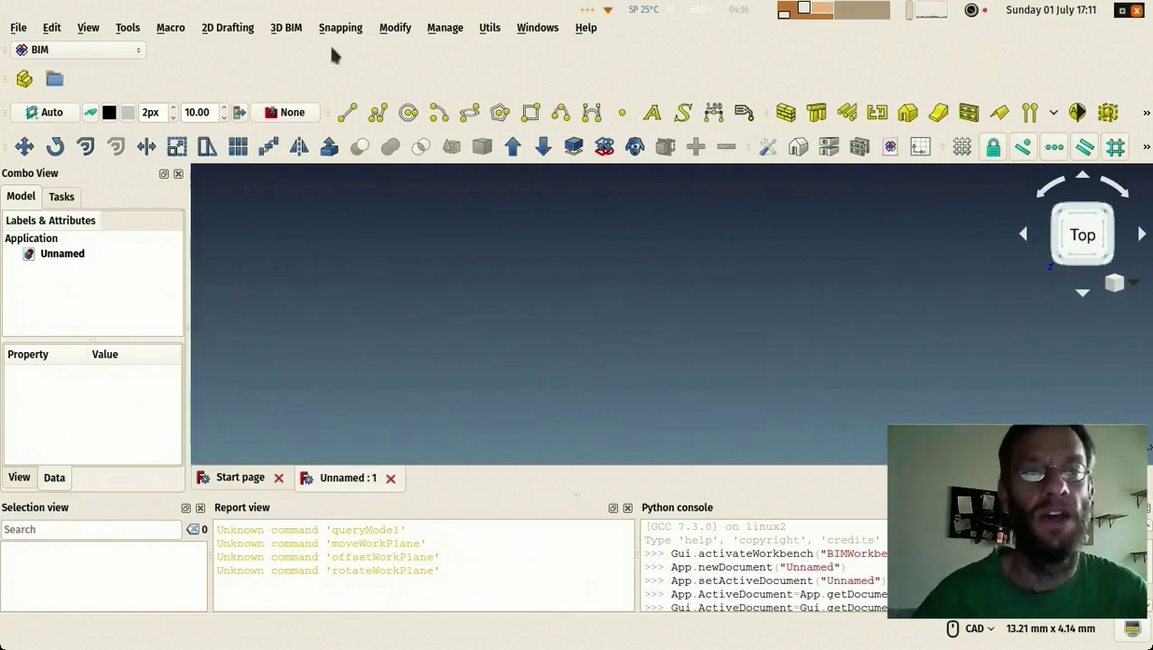
pyautogui.moveTo(15, 95); pyautogui.dragTo(1123, 89)
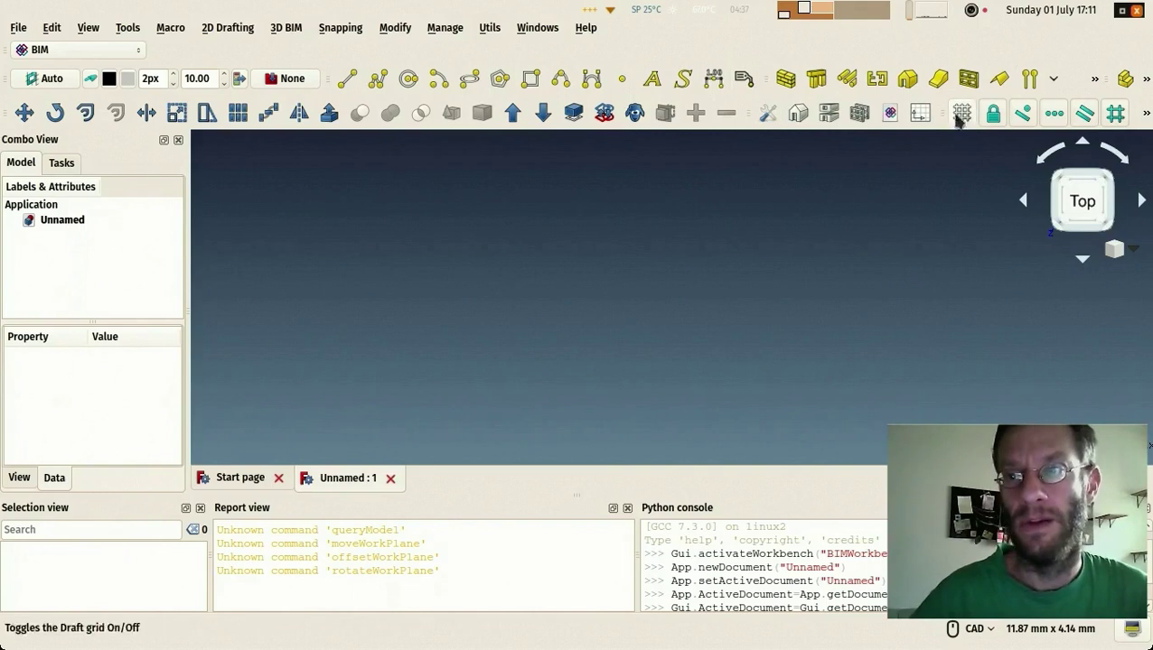
# Step: Regroup the BIM, modification and snapping toolbars together and show the Manage menu
pyautogui.moveTo(766, 80); pyautogui.dragTo(20, 110)
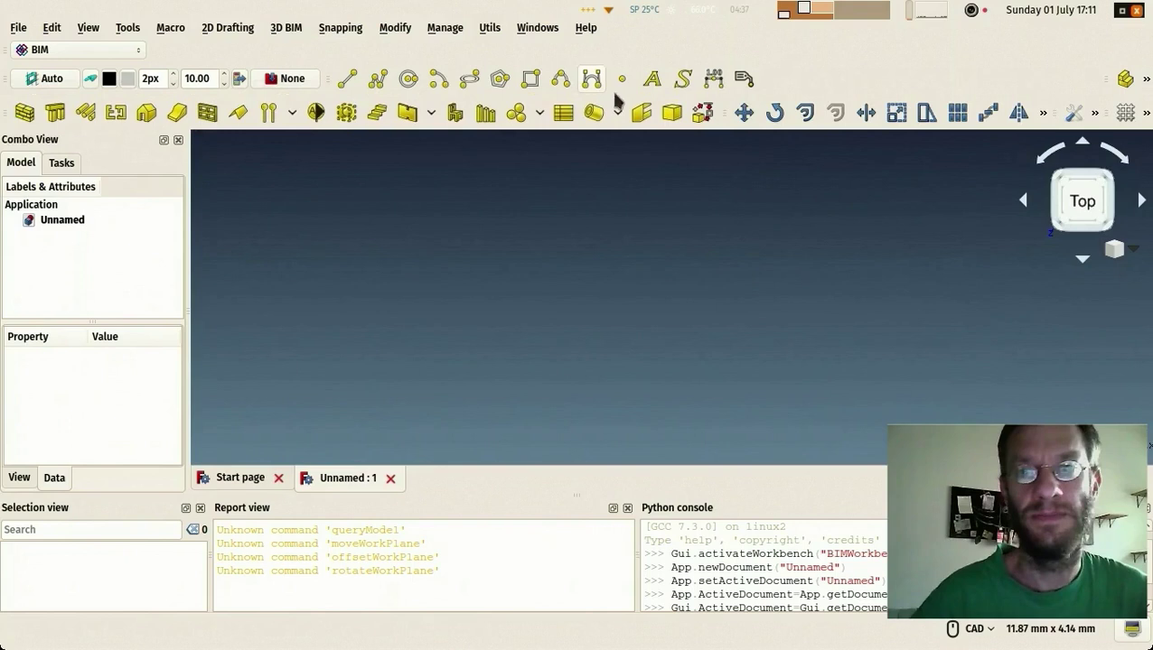
pyautogui.moveTo(726, 112); pyautogui.dragTo(138, 150)
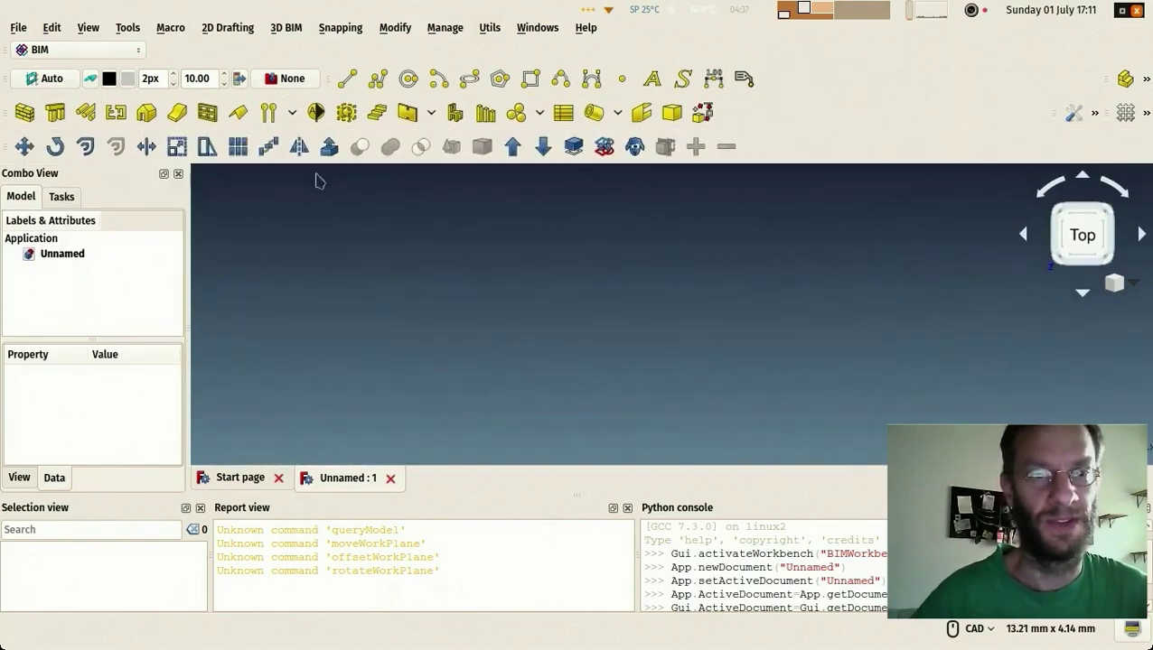
pyautogui.moveTo(1062, 113); pyautogui.dragTo(779, 79)
pyautogui.moveTo(1114, 113); pyautogui.dragTo(746, 111)
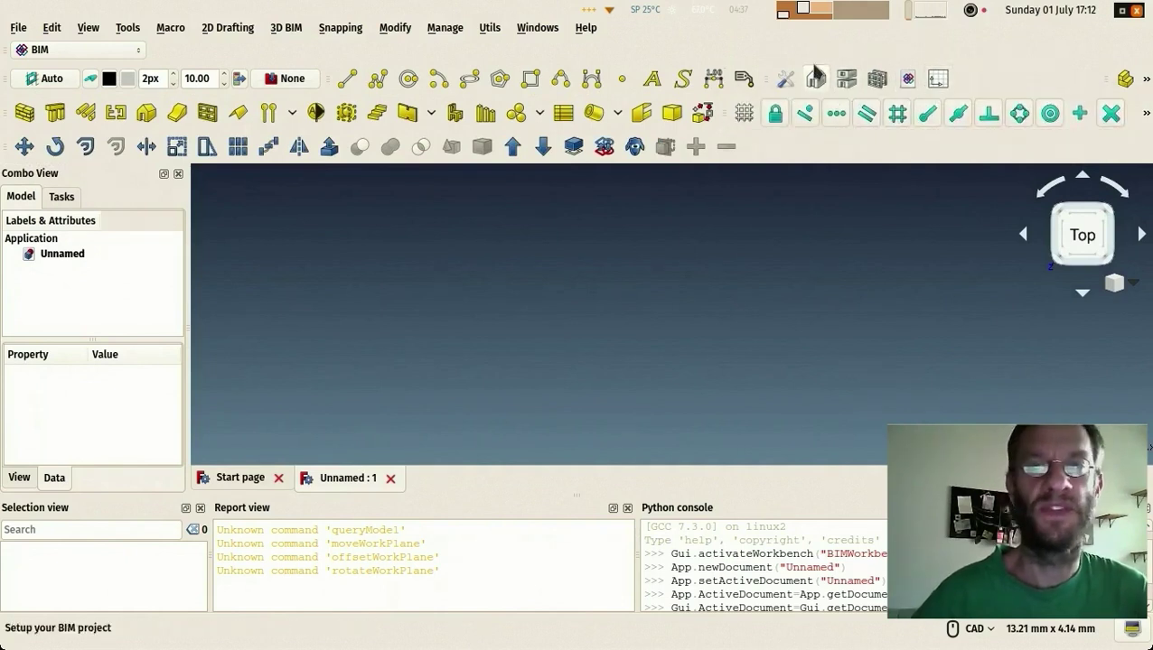
pyautogui.click(443, 28)
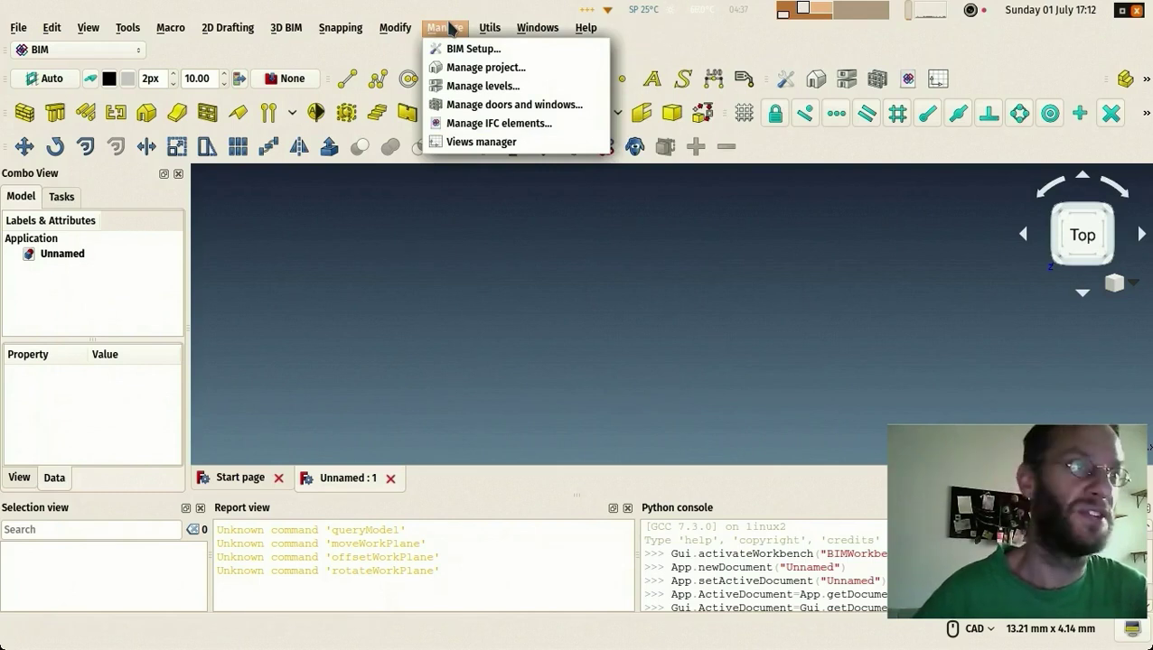
# Step: Browse the 2D Drafting, 3D BIM, snapping, Modify, Manage and Utils menus, then close them
pyautogui.click(462, 274)
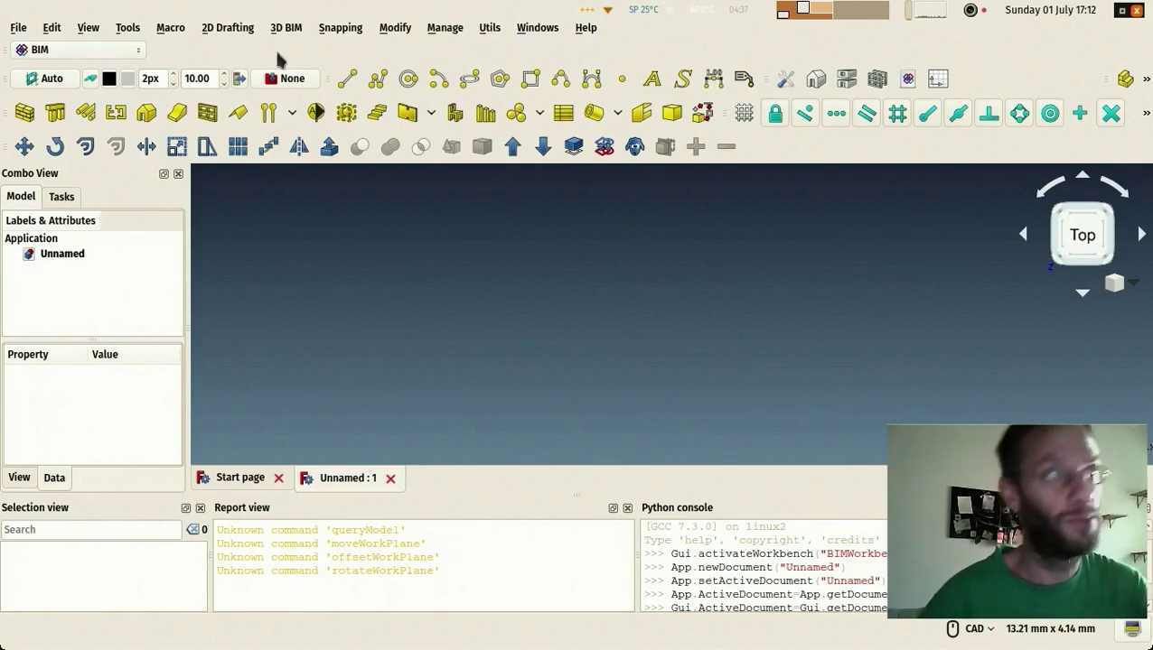
pyautogui.click(228, 28)
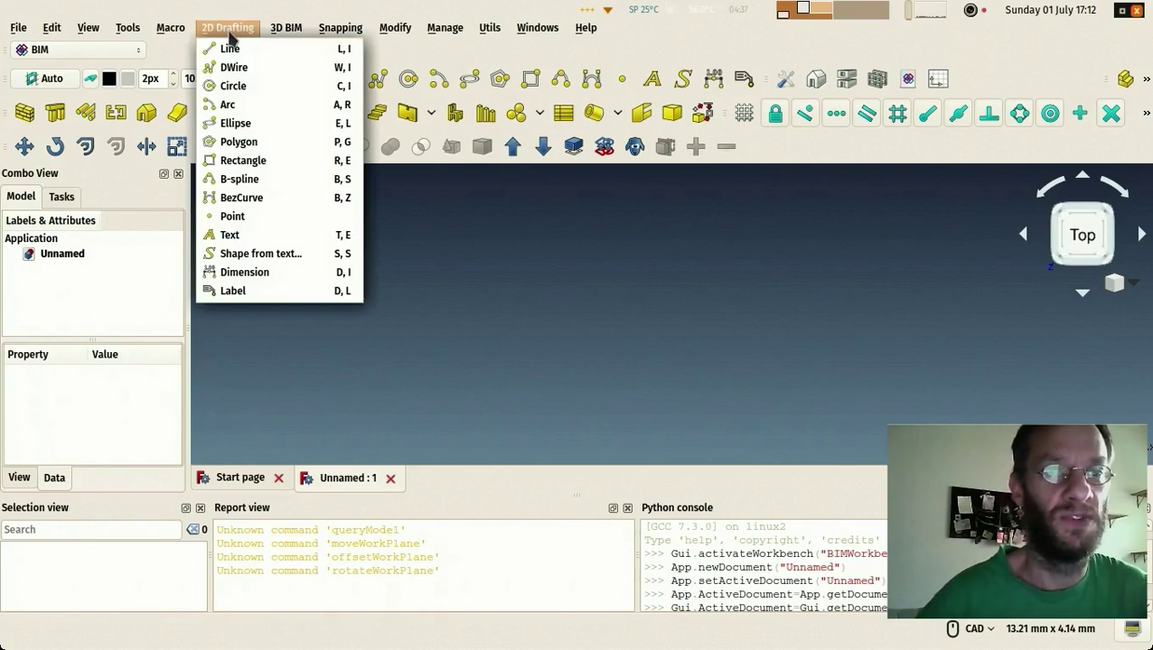
pyautogui.moveTo(270, 28)
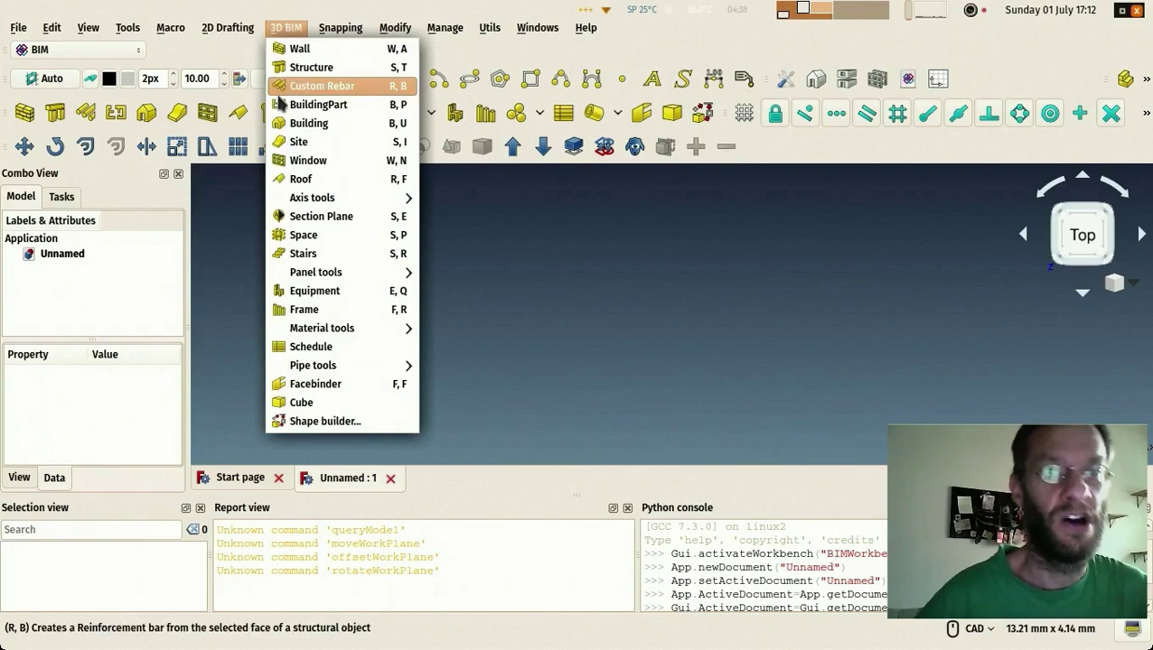
pyautogui.click(339, 28)
pyautogui.click(340, 28)
pyautogui.click(343, 28)
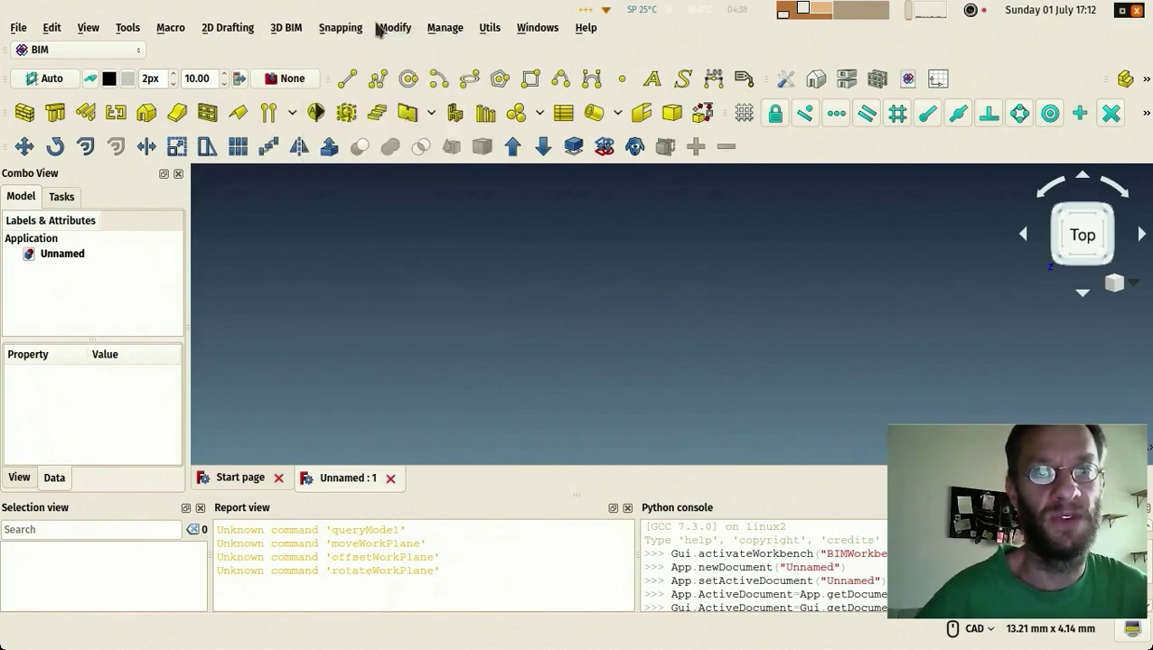
pyautogui.click(383, 28)
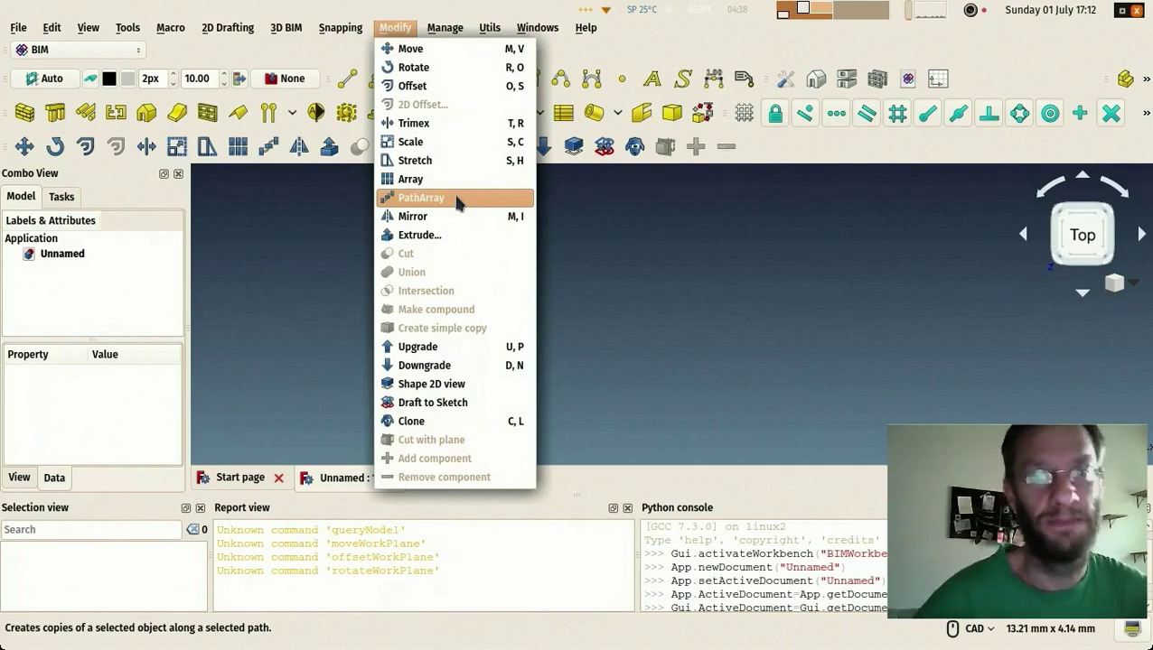
pyautogui.moveTo(449, 32)
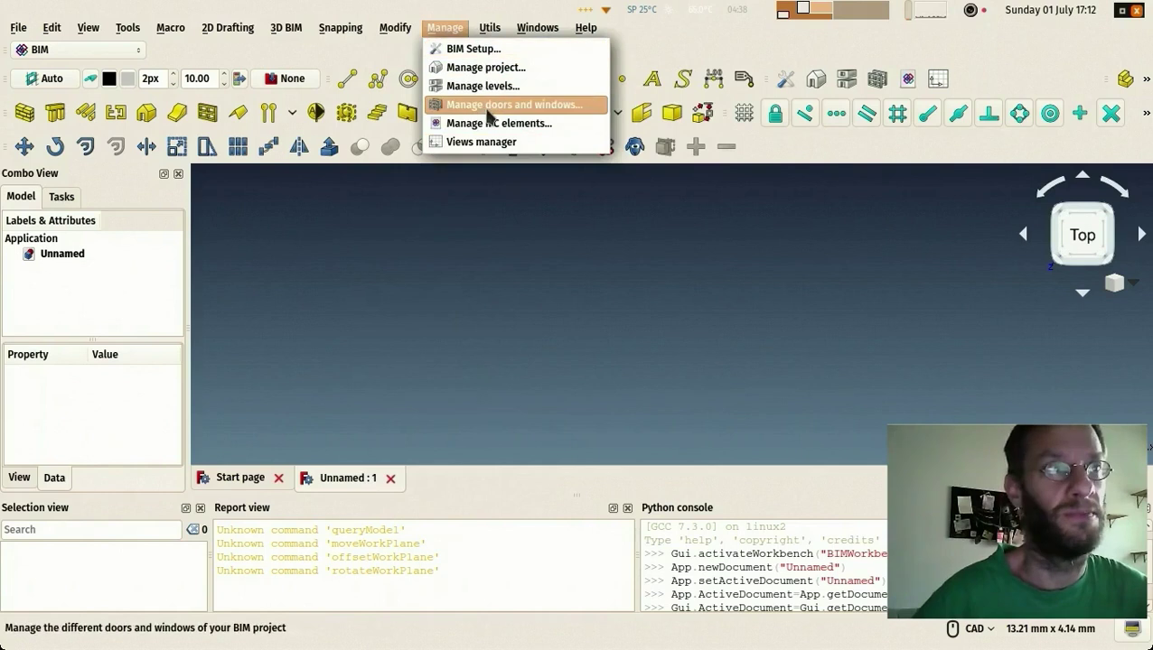
pyautogui.moveTo(486, 32)
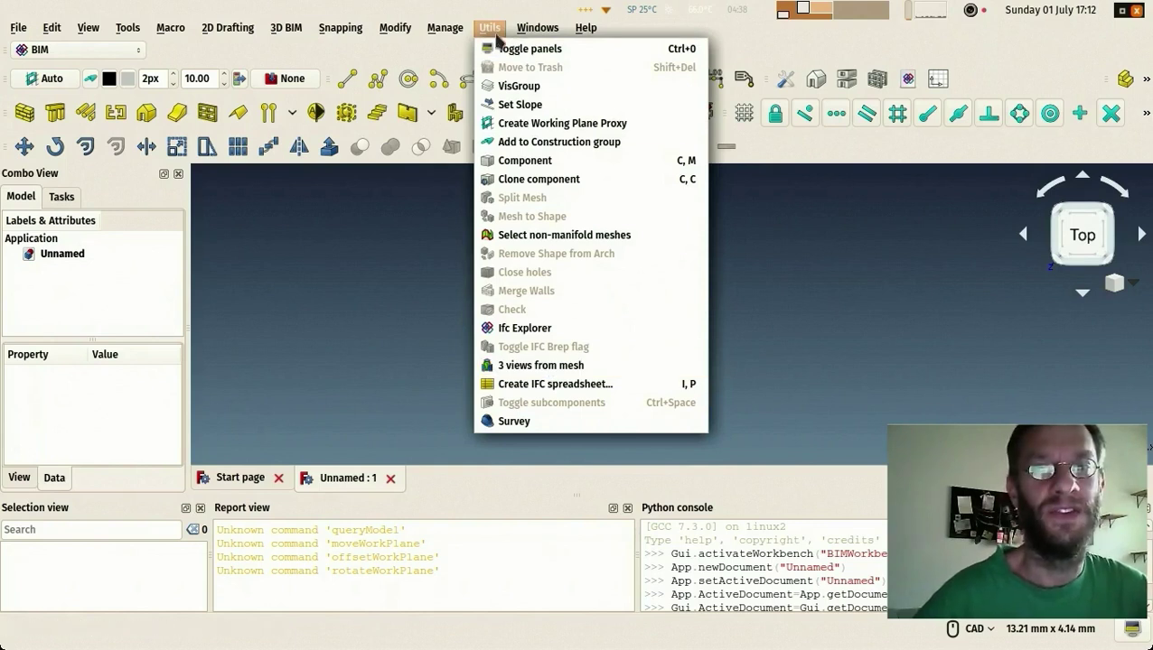
pyautogui.click(419, 342)
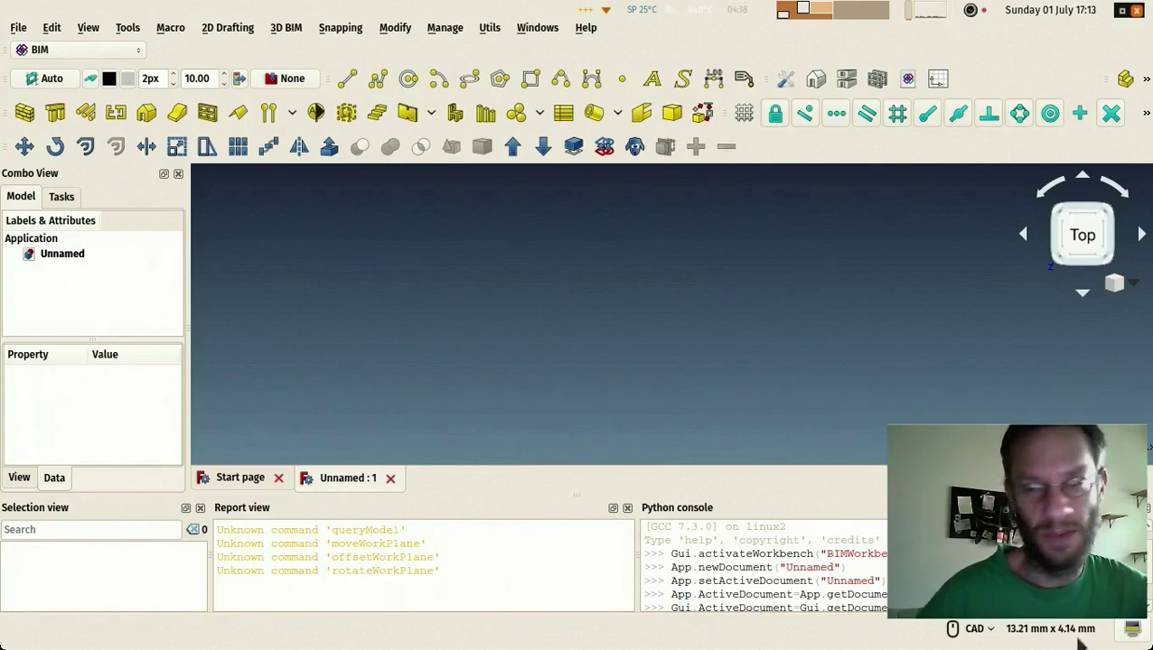
# Step: Hide the bottom report and Python console panels so the 3D view is larger
pyautogui.click(1132, 633)
pyautogui.click(1133, 633)
pyautogui.click(1133, 633)
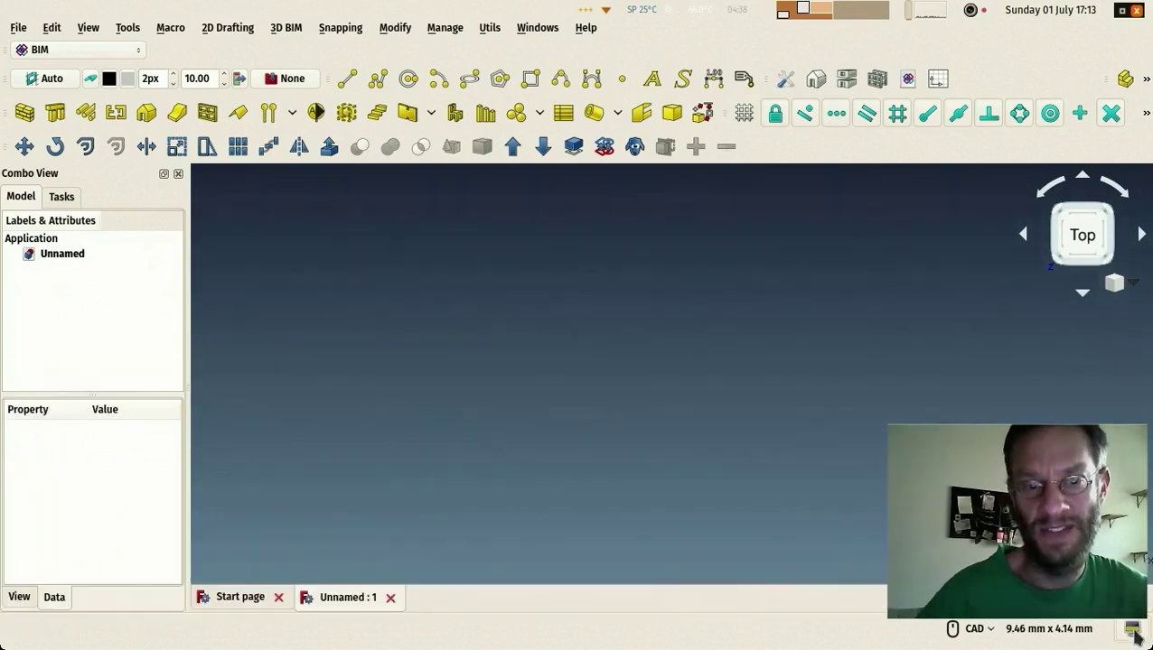
pyautogui.click(1133, 633)
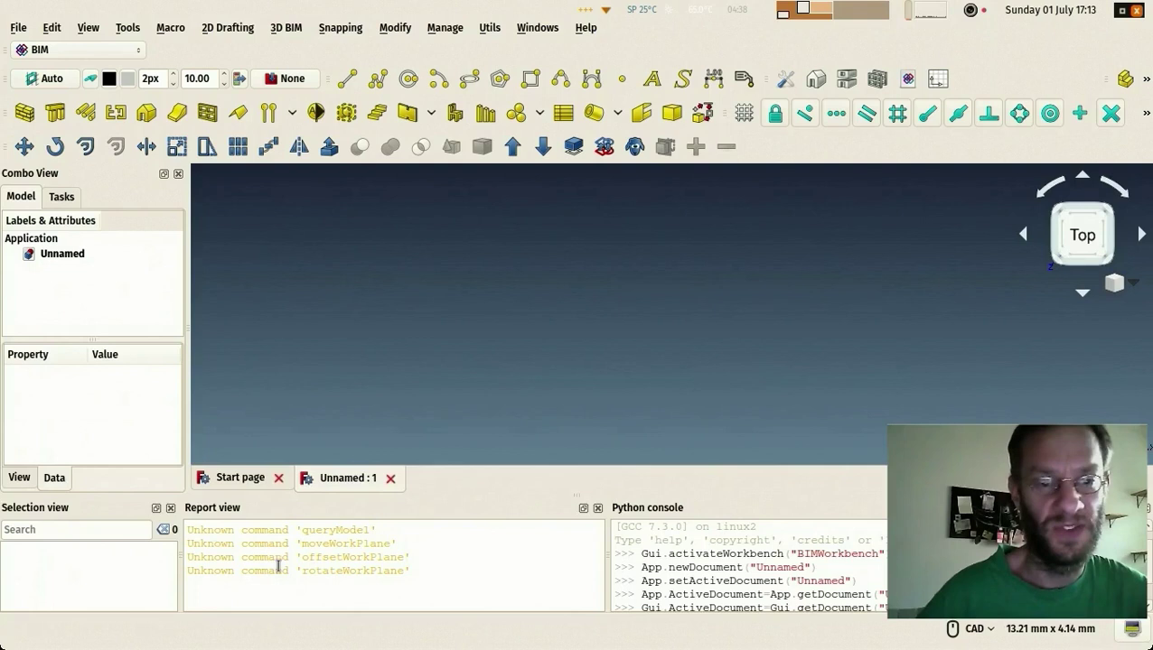
pyautogui.click(1132, 633)
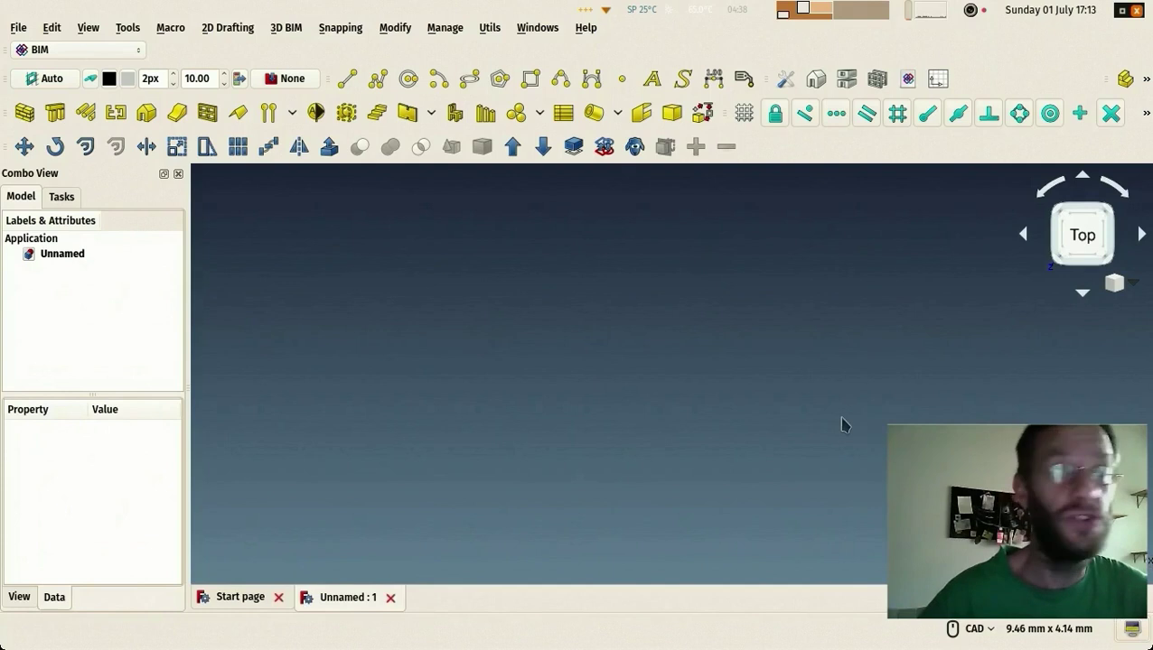
pyautogui.click(1133, 631)
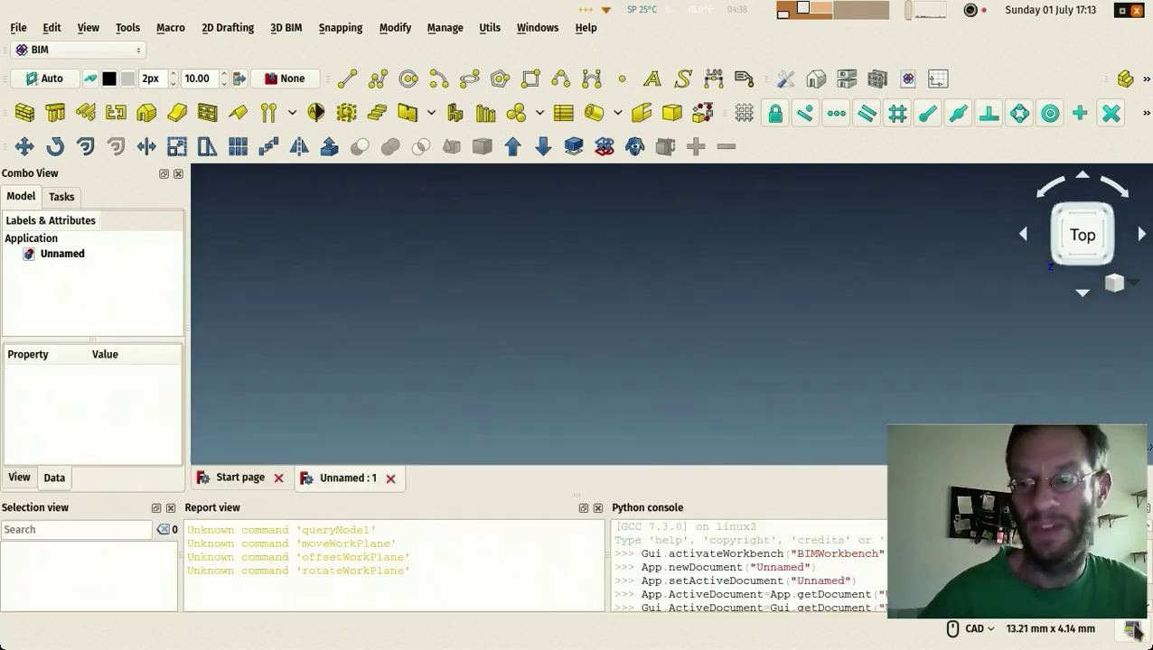
pyautogui.click(1132, 630)
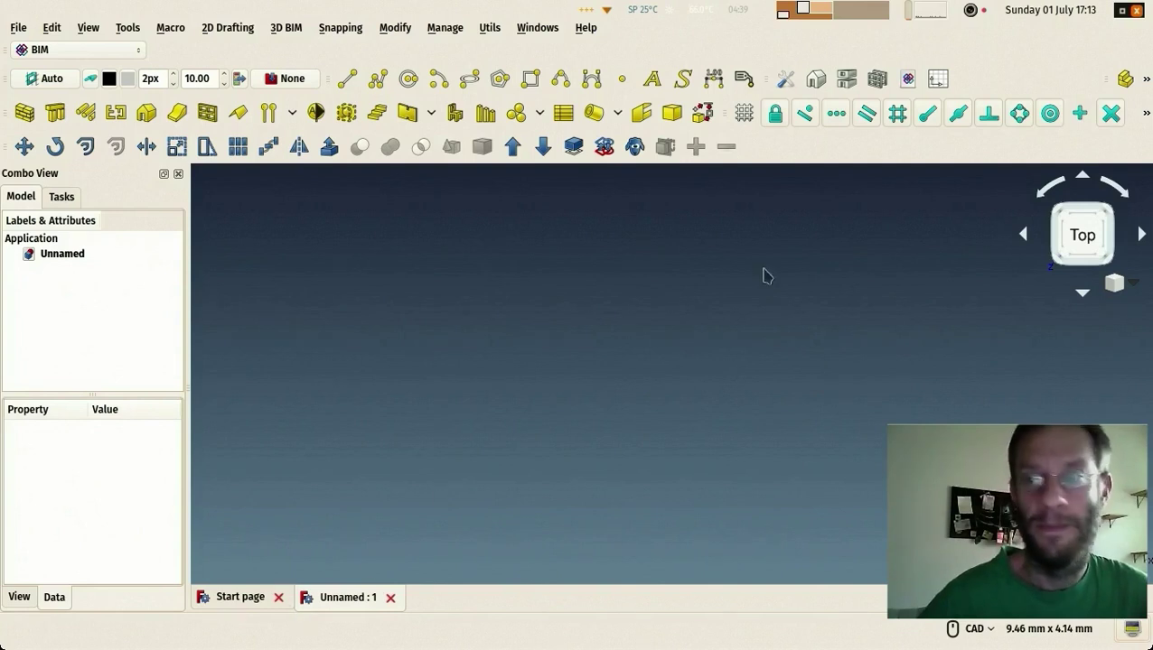
pyautogui.click(786, 81)
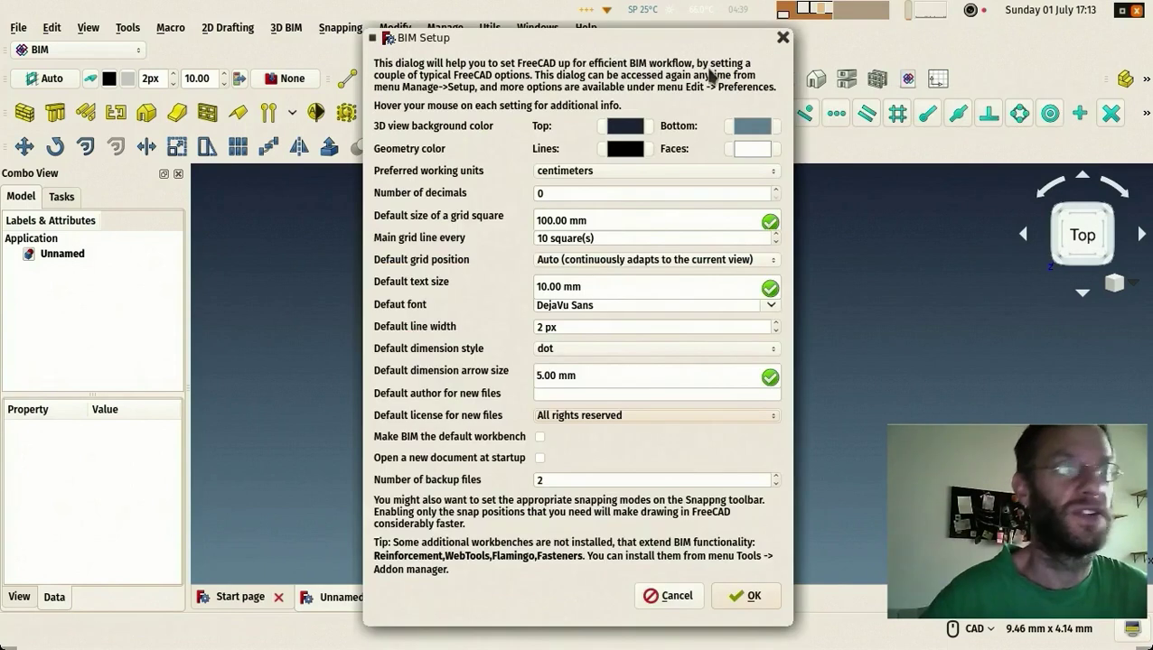
pyautogui.moveTo(727, 33); pyautogui.dragTo(742, 38)
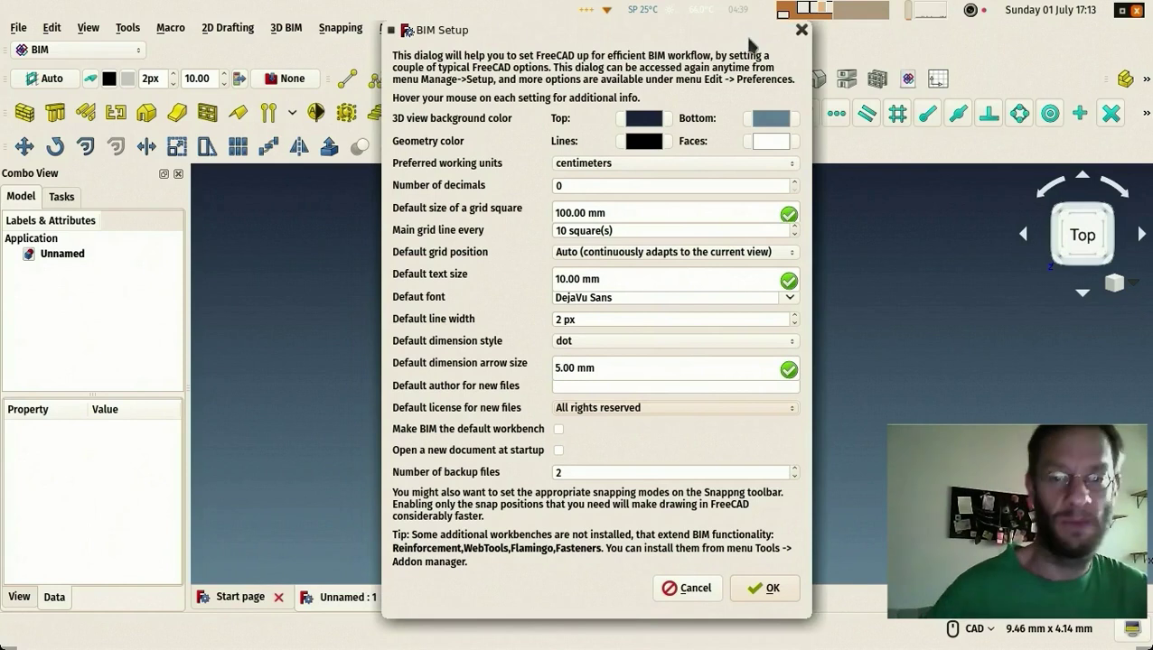
pyautogui.click(801, 33)
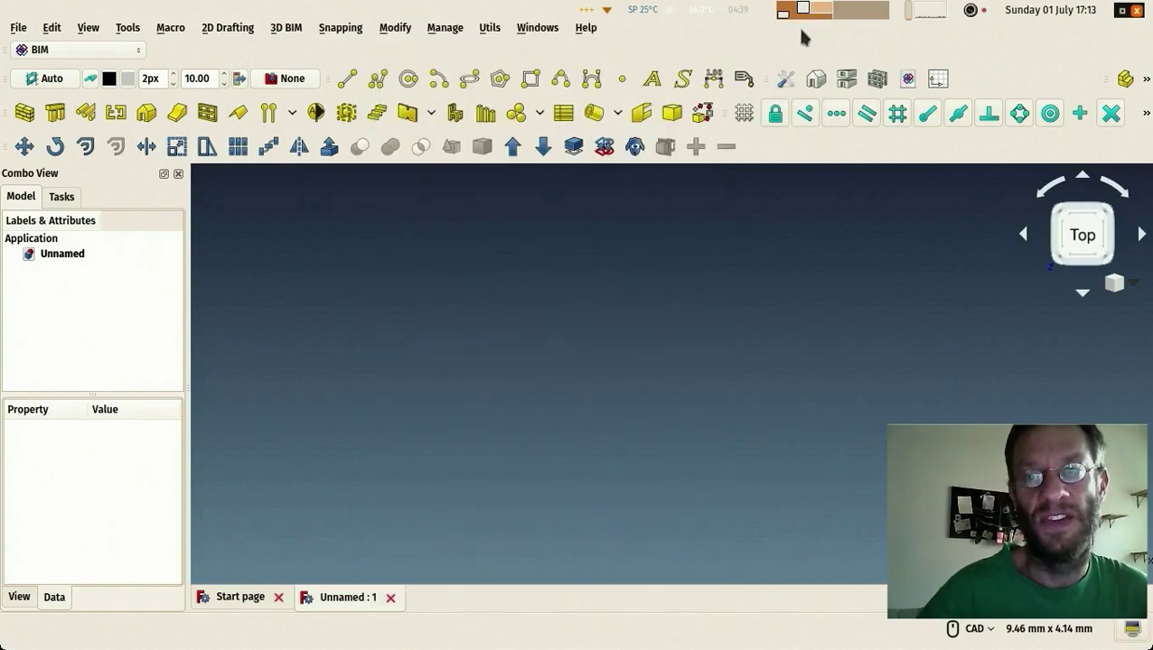
# Step: Open 'Setup your BIM project' and widen the side panel to scroll through the form
pyautogui.click(816, 80)
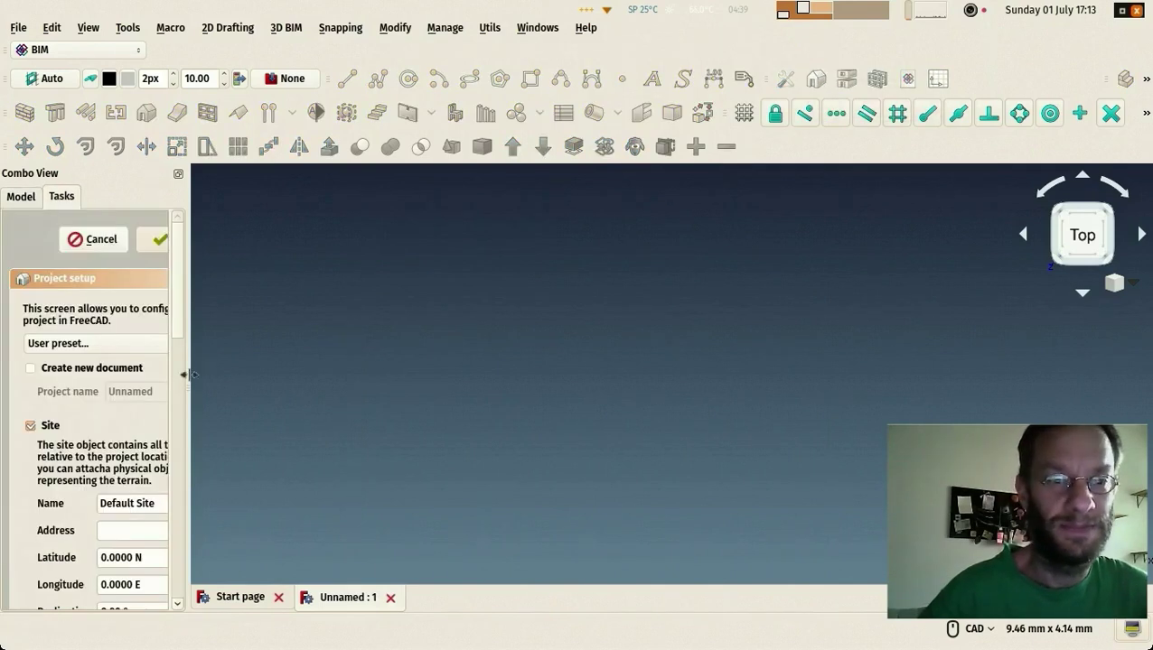
pyautogui.moveTo(187, 374); pyautogui.dragTo(307, 370)
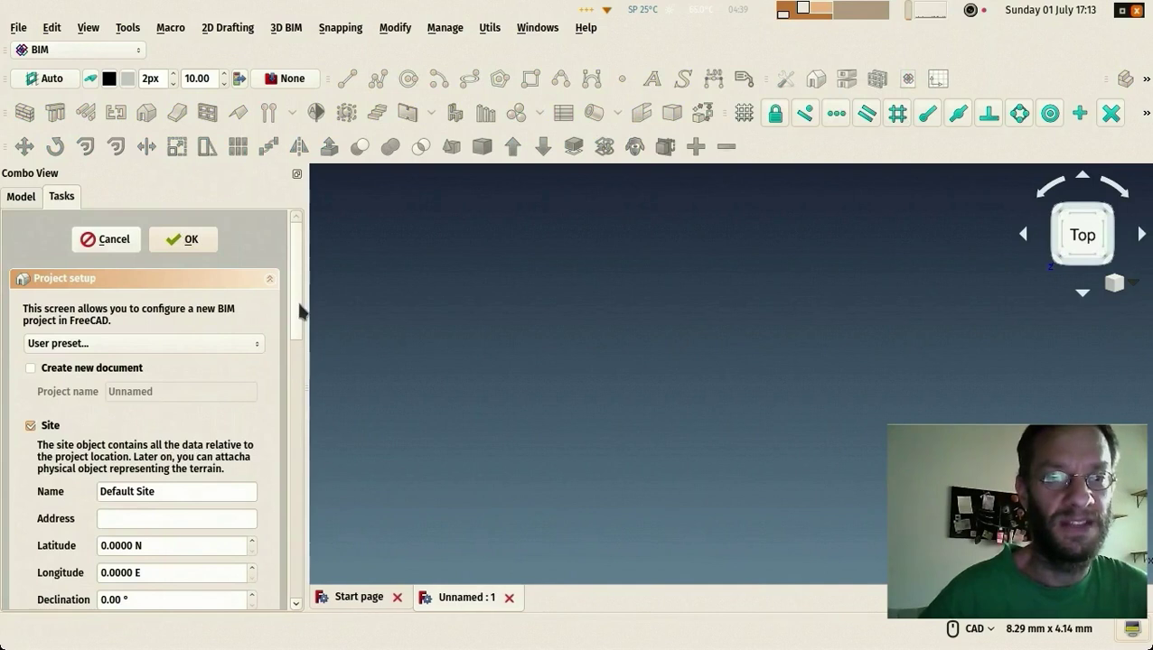
pyautogui.moveTo(301, 311); pyautogui.dragTo(301, 359)
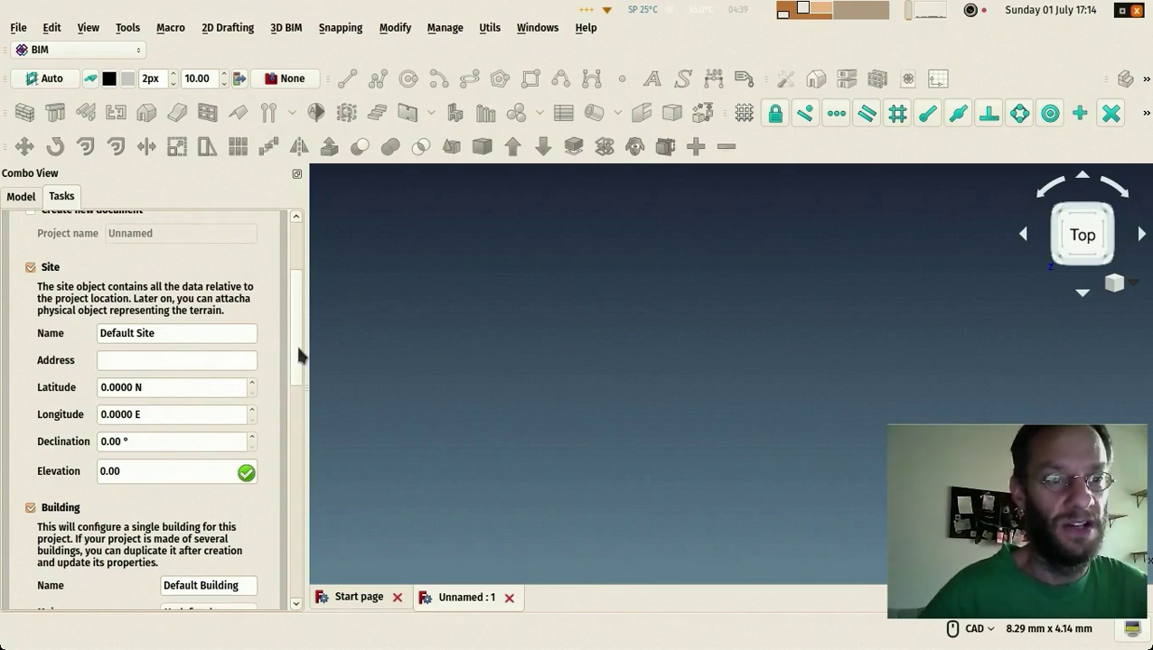
pyautogui.moveTo(301, 357); pyautogui.dragTo(301, 429)
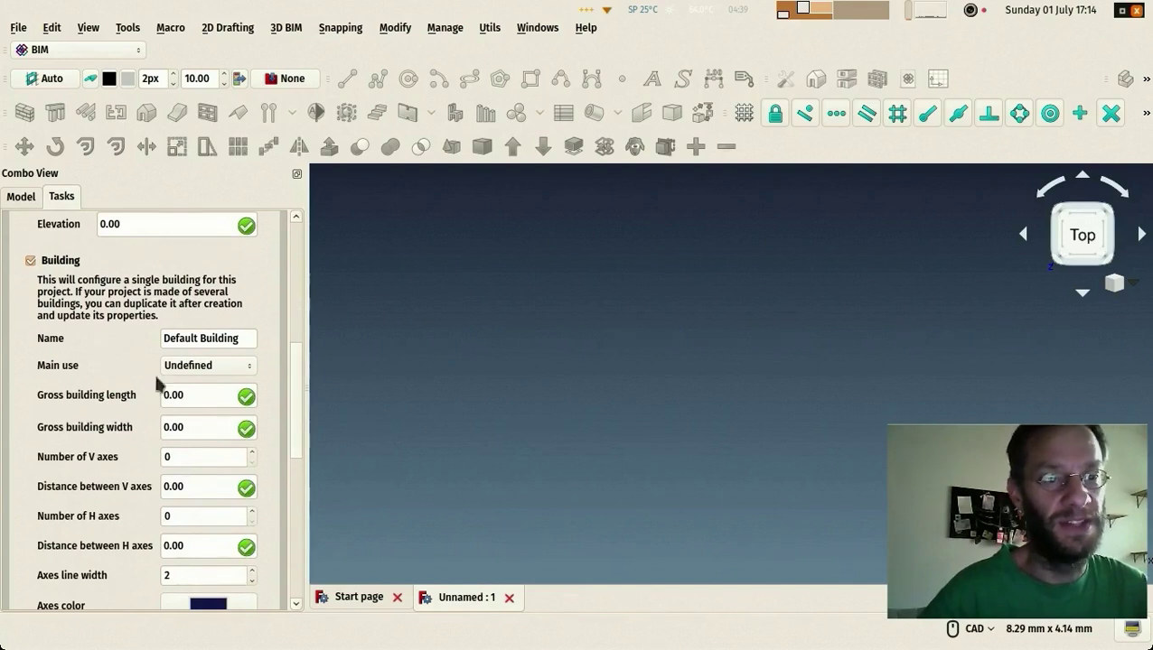
pyautogui.moveTo(298, 373)
pyautogui.mouseDown()
pyautogui.moveTo(298, 404)
pyautogui.moveTo(298, 389)
pyautogui.mouseUp()
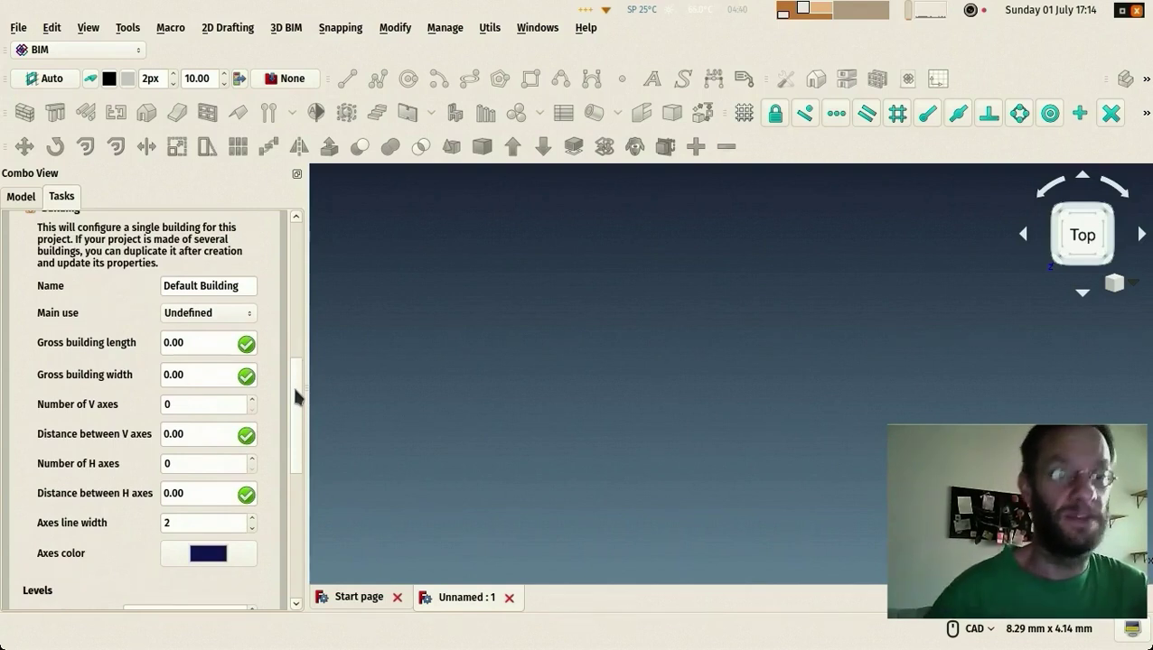
pyautogui.moveTo(295, 395); pyautogui.dragTo(290, 478)
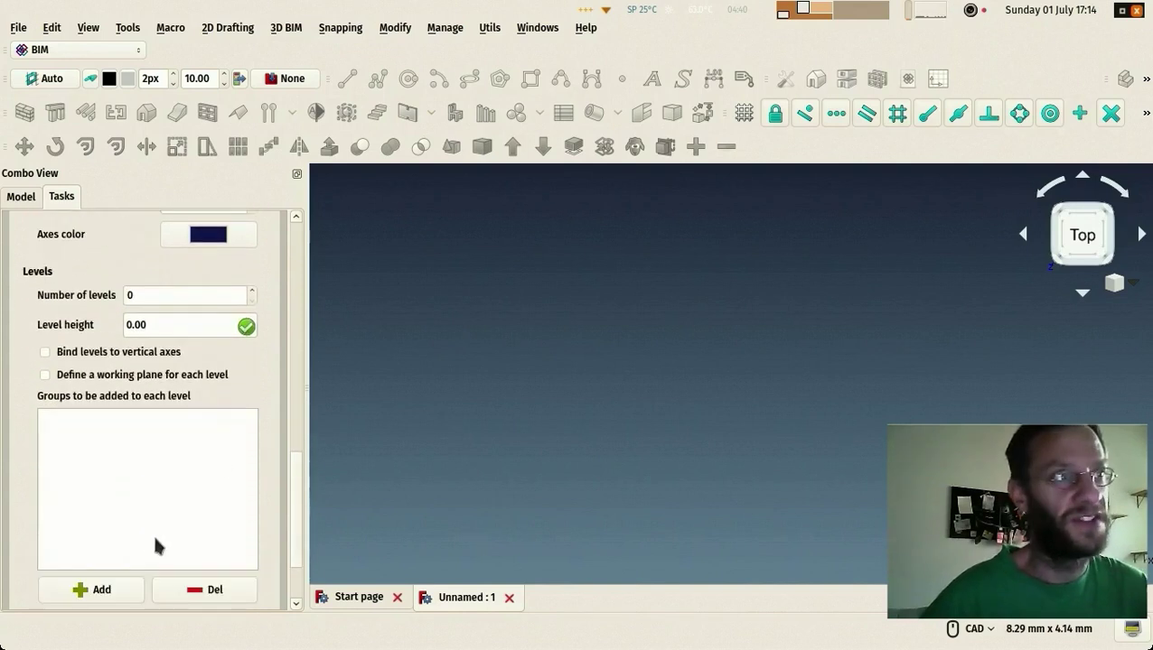
pyautogui.moveTo(299, 522); pyautogui.dragTo(336, 222)
pyautogui.moveTo(294, 265); pyautogui.dragTo(289, 610)
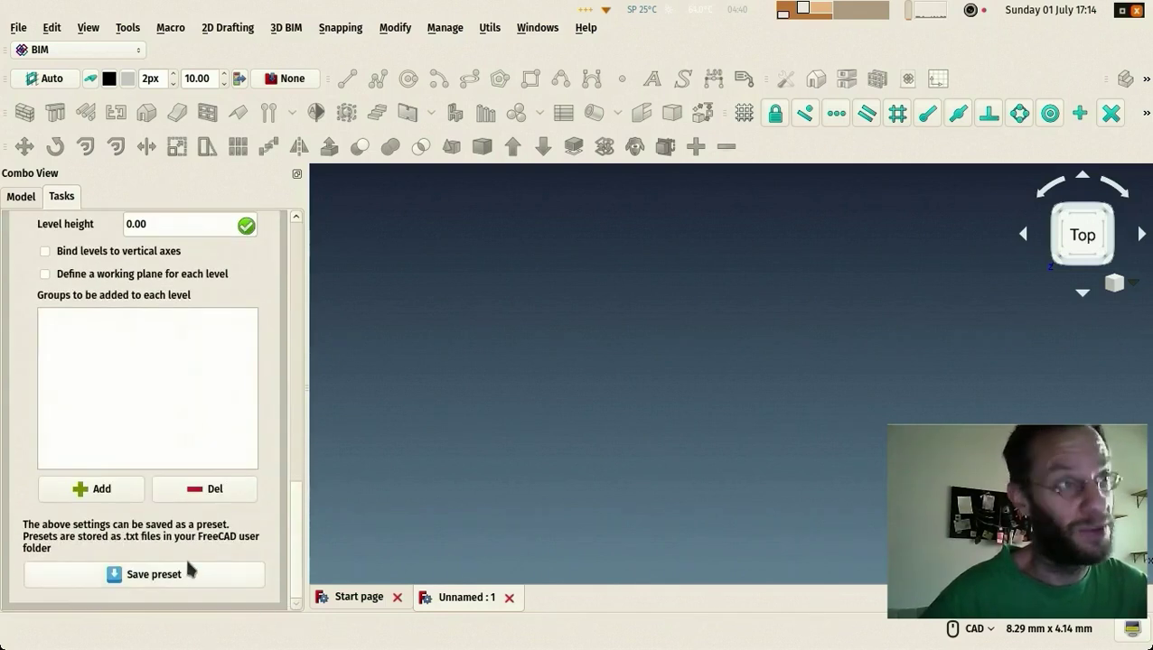
pyautogui.moveTo(294, 506); pyautogui.dragTo(342, 227)
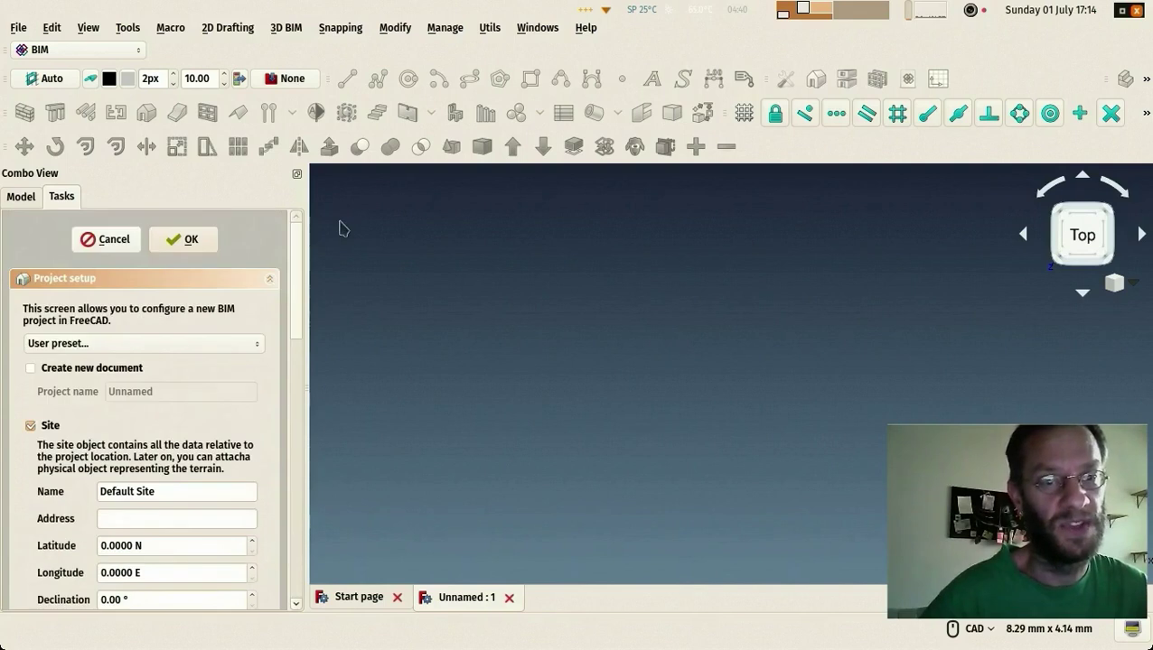
# Step: Check the list of saved project presets in the setup form
pyautogui.click(209, 343)
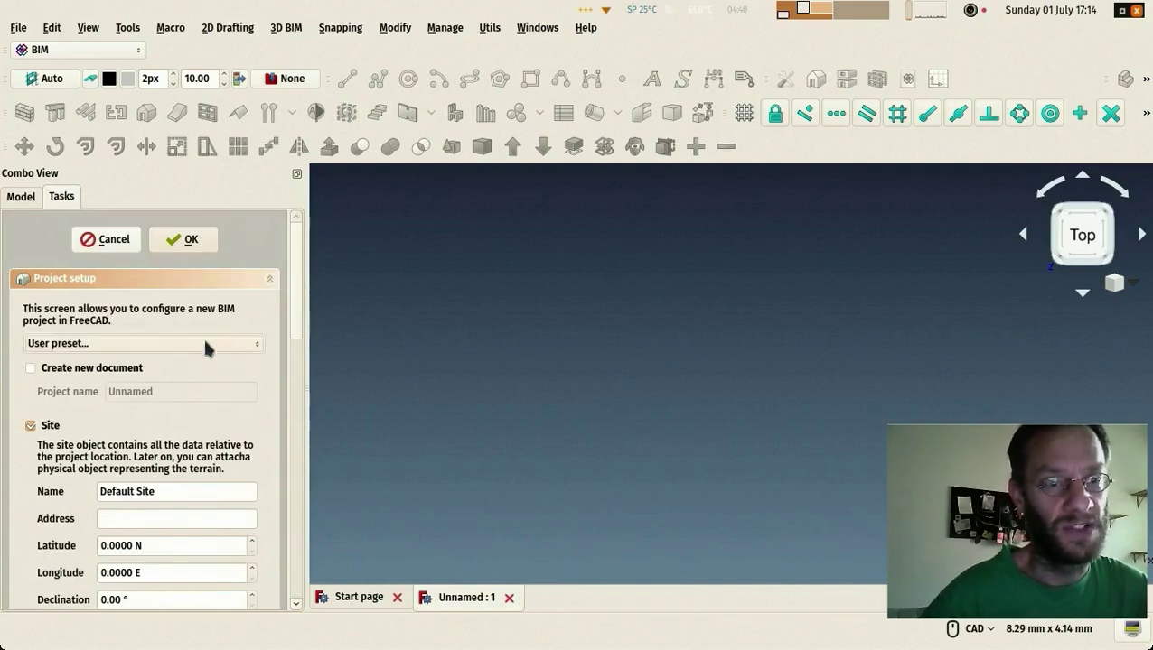
pyautogui.click(148, 347)
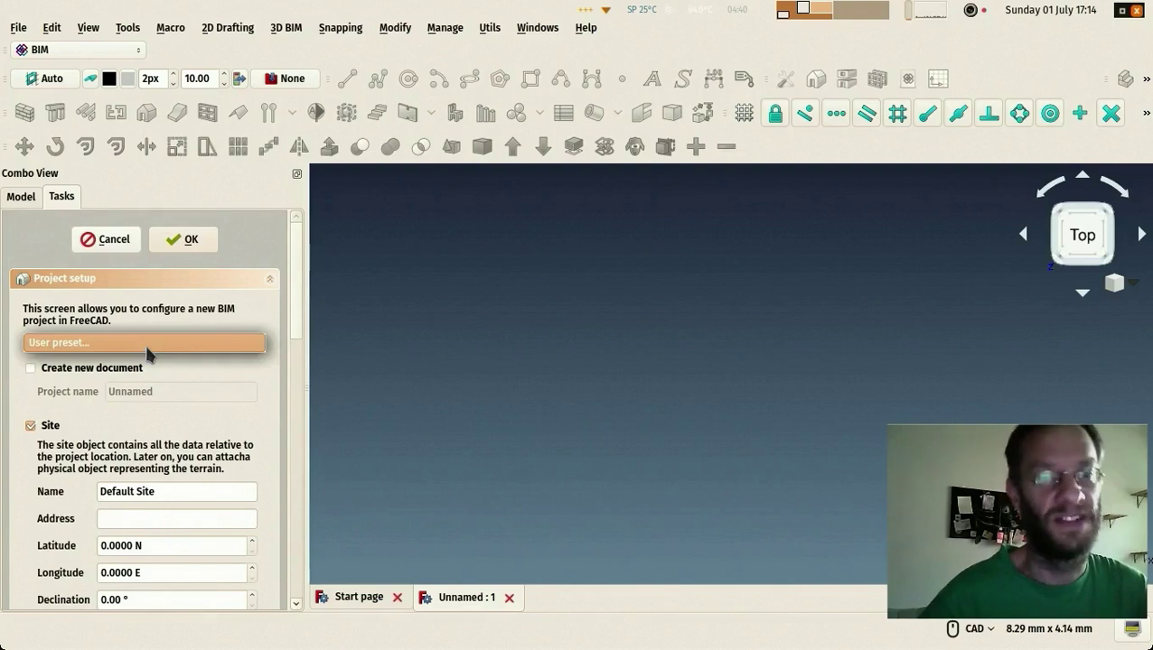
pyautogui.moveTo(295, 260); pyautogui.dragTo(305, 319)
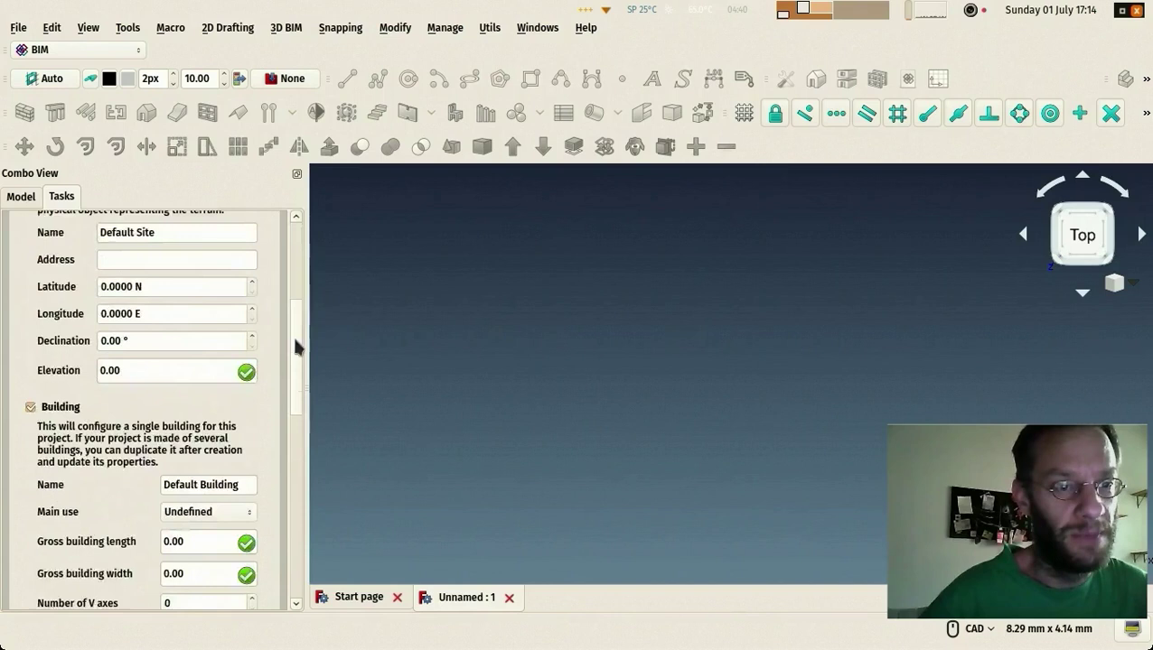
# Step: Enter a 10m building length, 6m width, and 2 m vertical and horizontal axis spacing
pyautogui.scroll(-3, 298, 346)
pyautogui.click(181, 358)
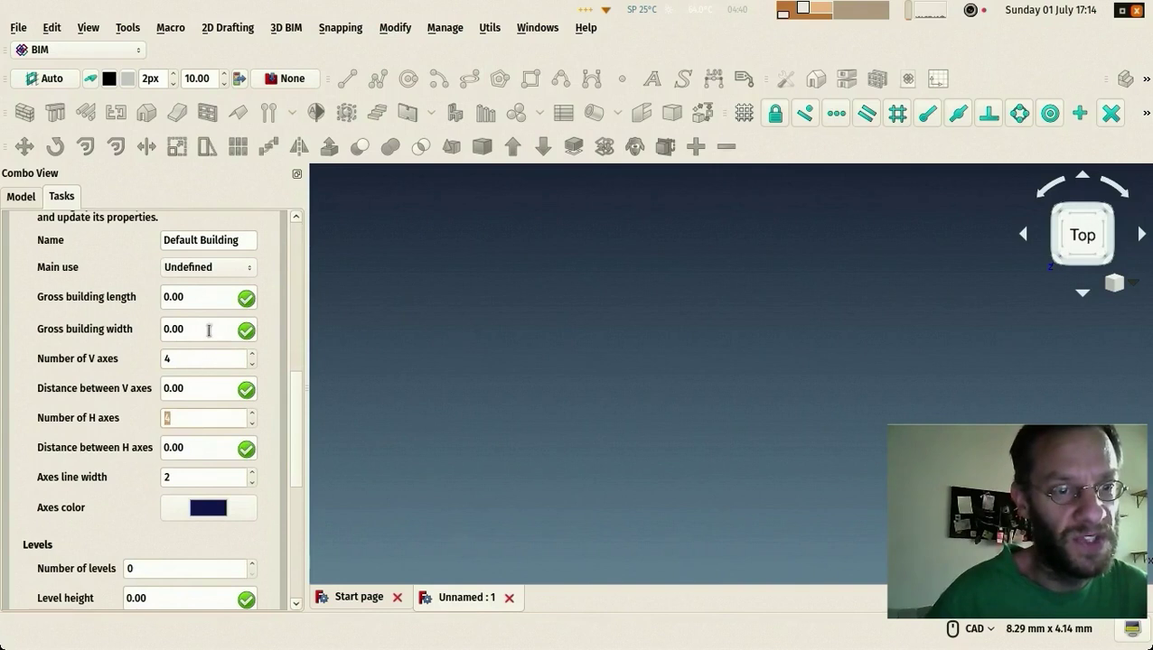
pyautogui.click(200, 297)
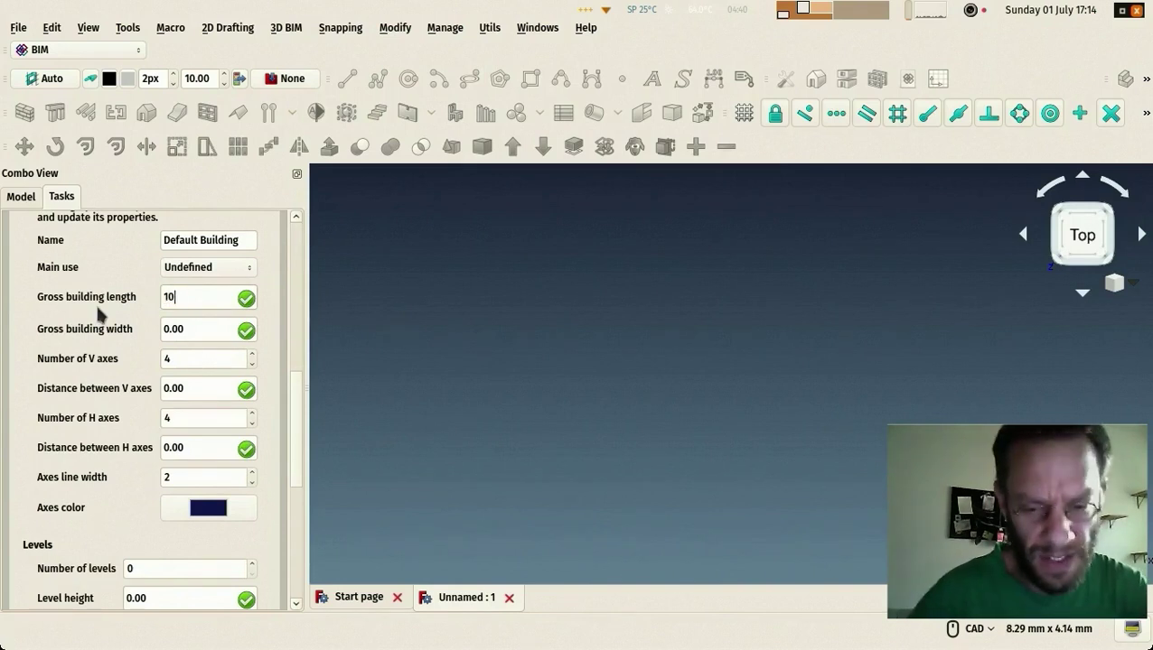
pyautogui.write('10m')
pyautogui.click(193, 328)
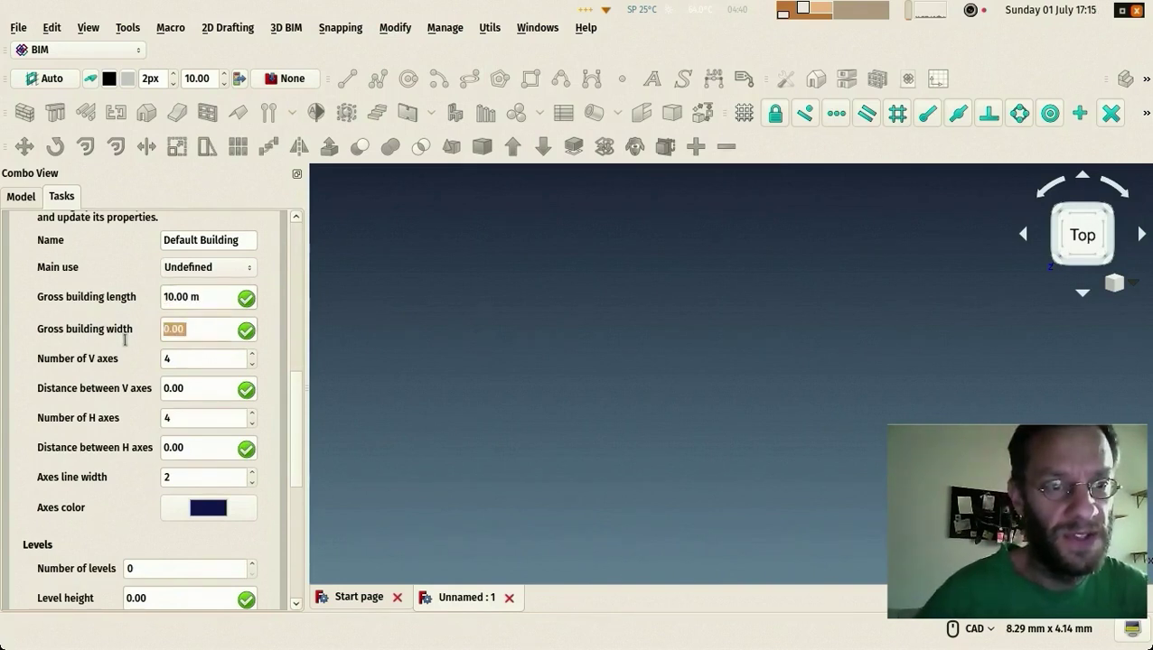
pyautogui.write('6')
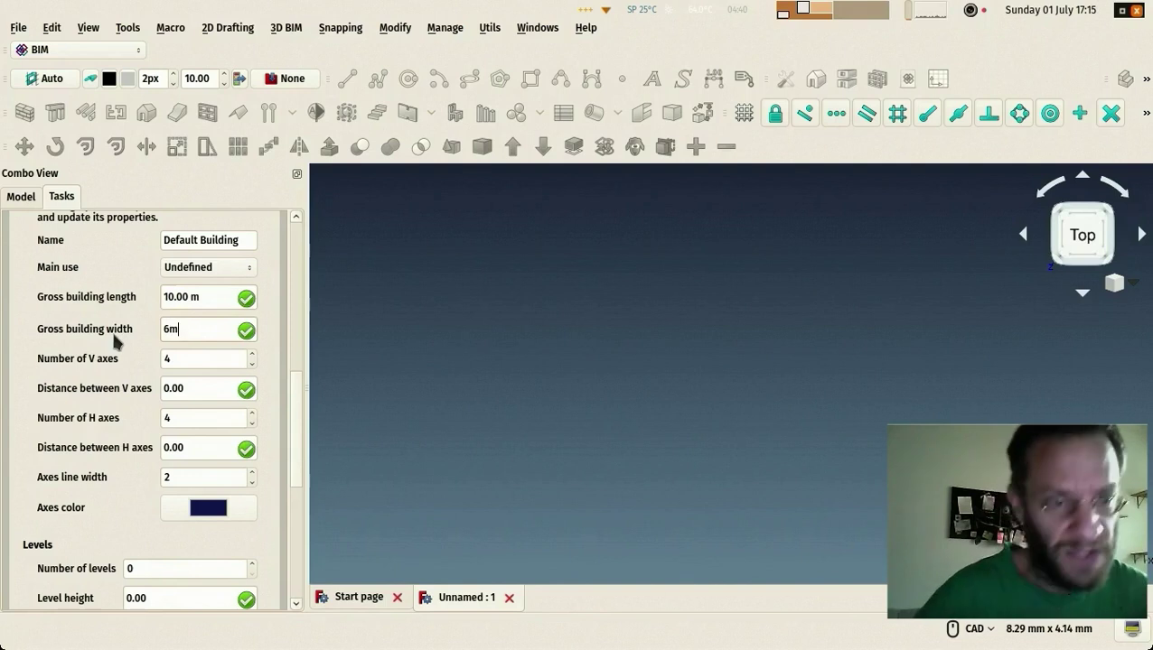
pyautogui.write('m')
pyautogui.moveTo(217, 390); pyautogui.dragTo(159, 395)
pyautogui.write('2')
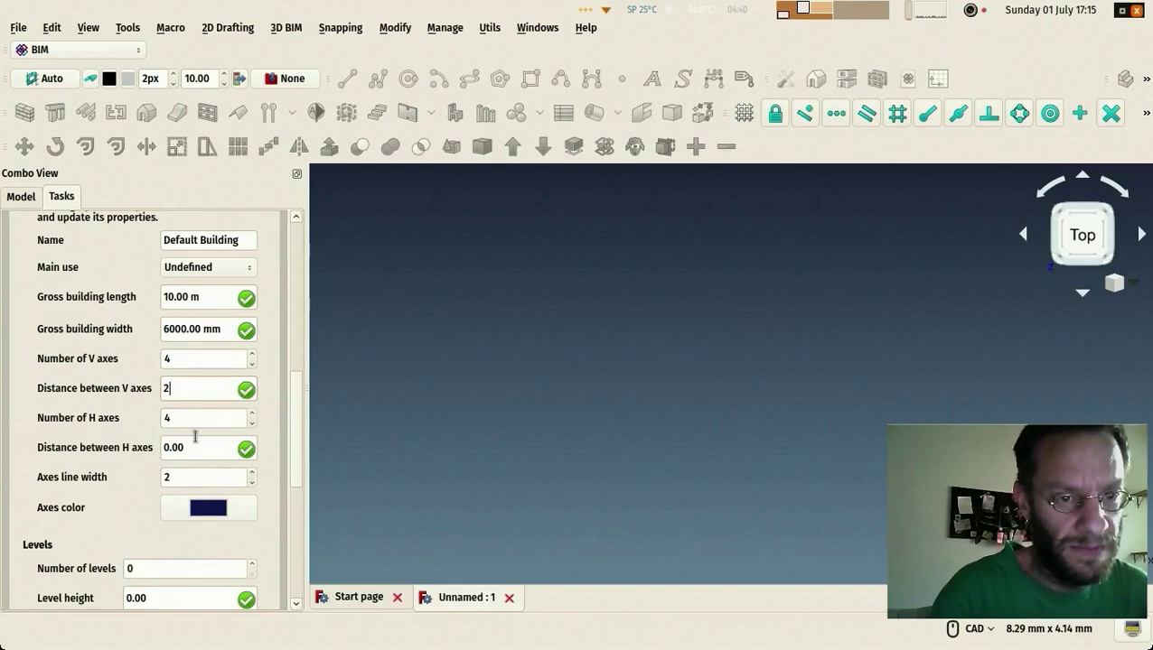
pyautogui.moveTo(195, 444); pyautogui.dragTo(160, 450)
pyautogui.write('2')
pyautogui.click(202, 389)
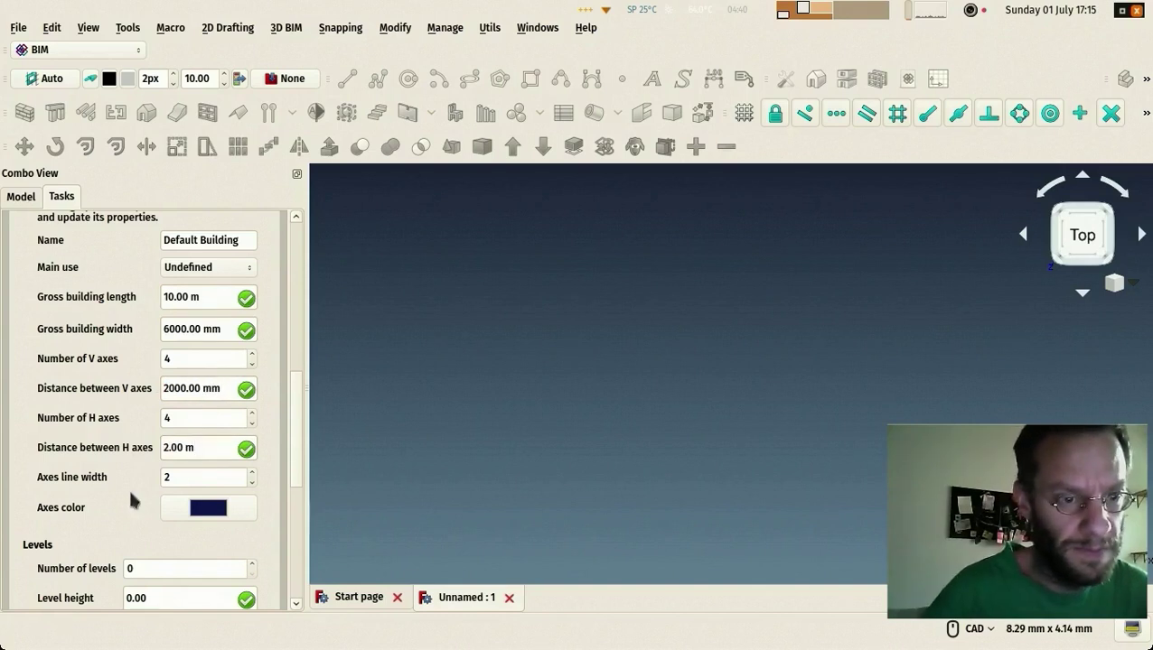
# Step: Save these settings as the DefaultProject preset and create the project
pyautogui.scroll(-2, 133, 497)
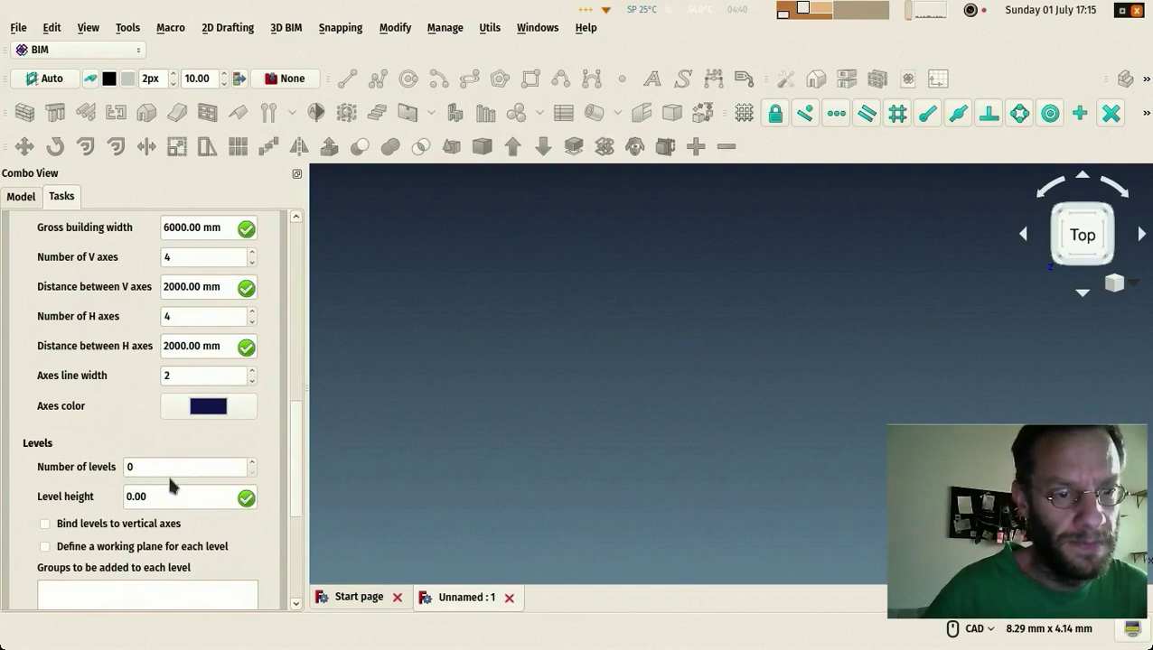
pyautogui.scroll(-5, 158, 498)
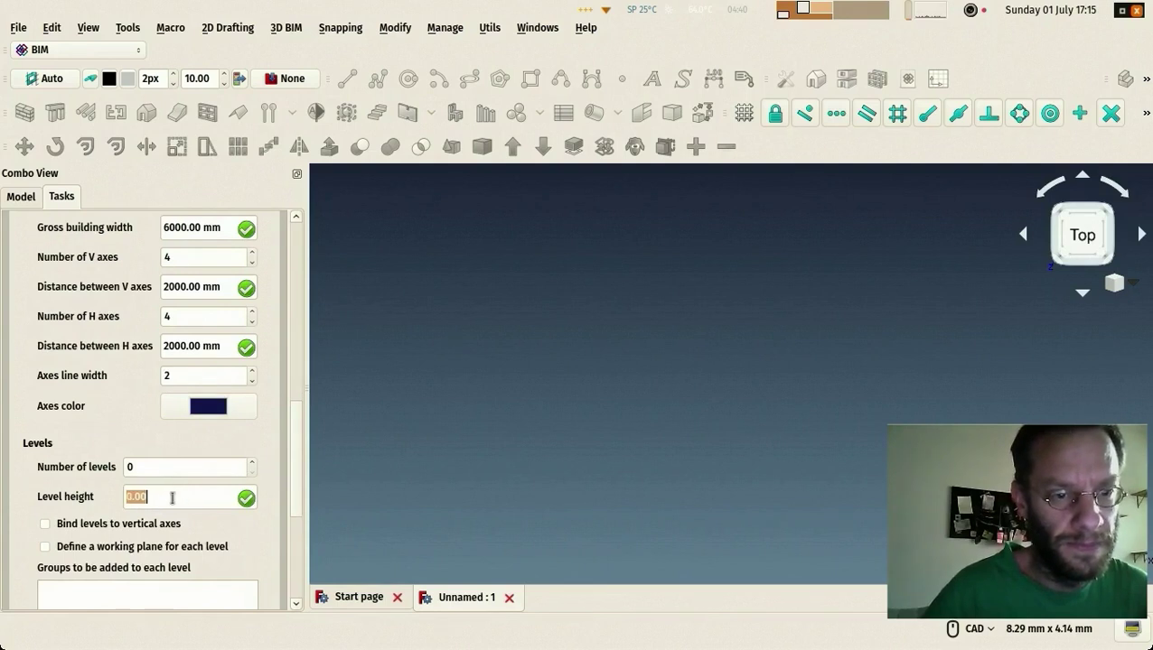
pyautogui.moveTo(298, 456); pyautogui.dragTo(290, 553)
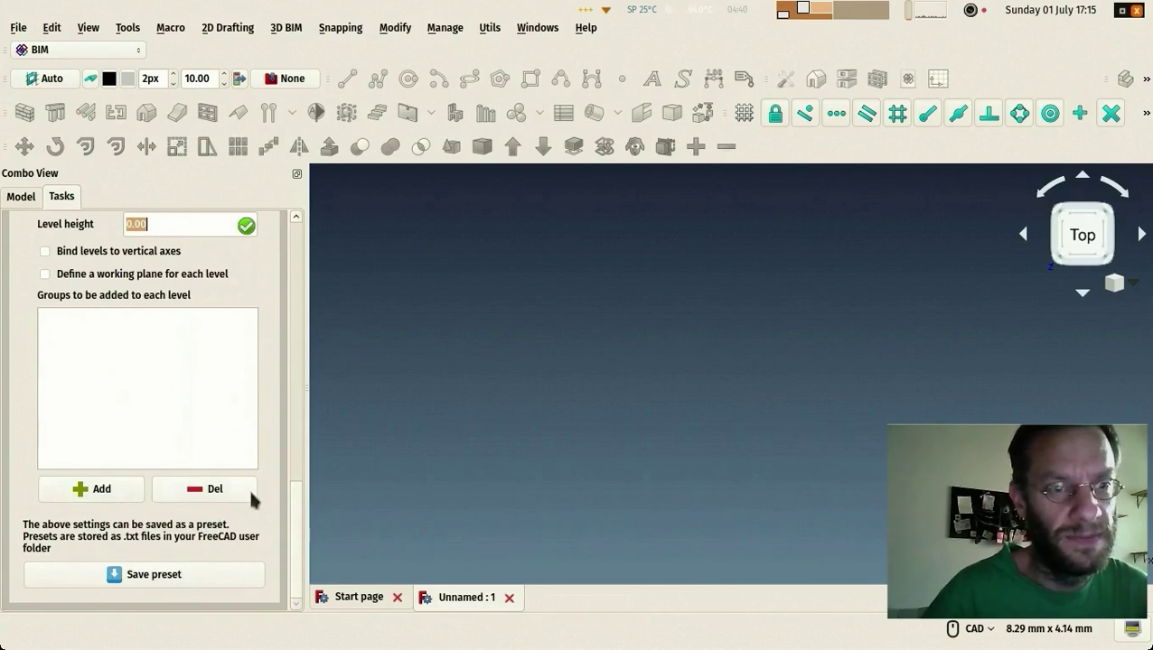
pyautogui.moveTo(296, 510); pyautogui.dragTo(332, 221)
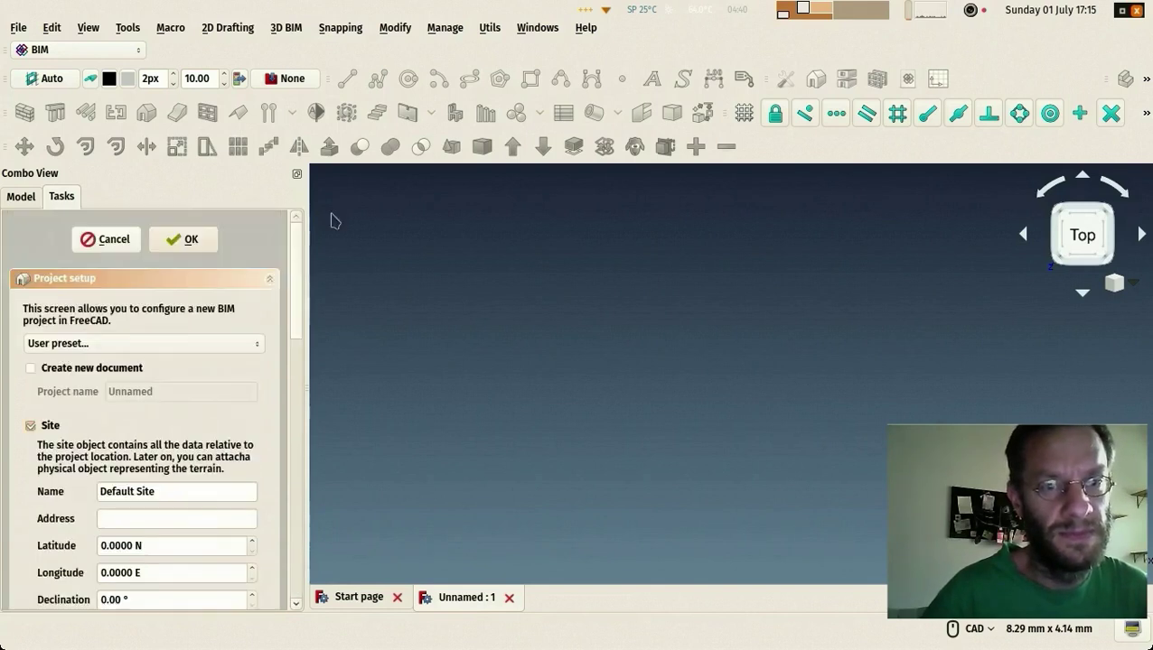
pyautogui.scroll(-10, 278, 542)
pyautogui.click(122, 578)
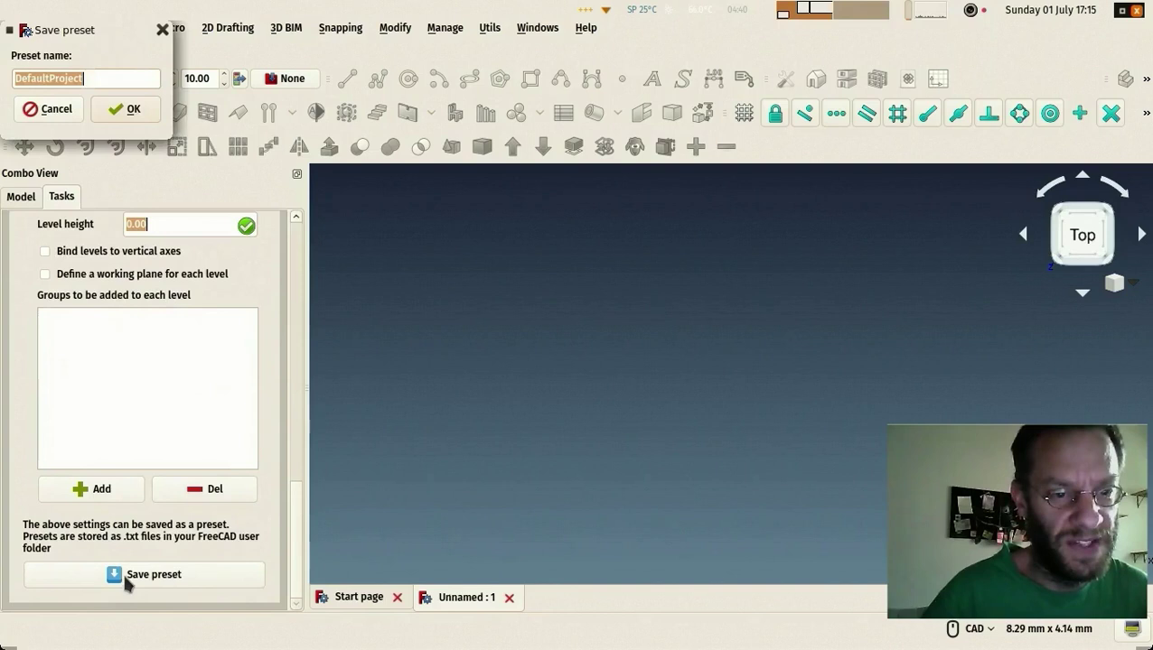
pyautogui.click(123, 110)
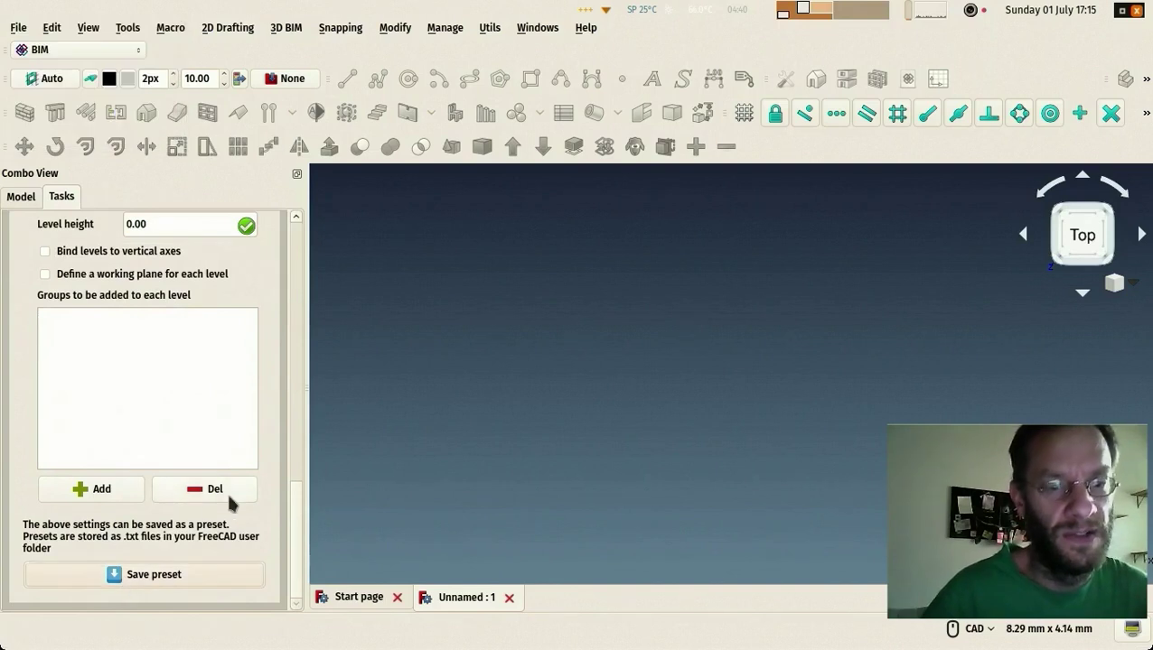
pyautogui.moveTo(298, 515); pyautogui.dragTo(341, 178)
pyautogui.click(177, 248)
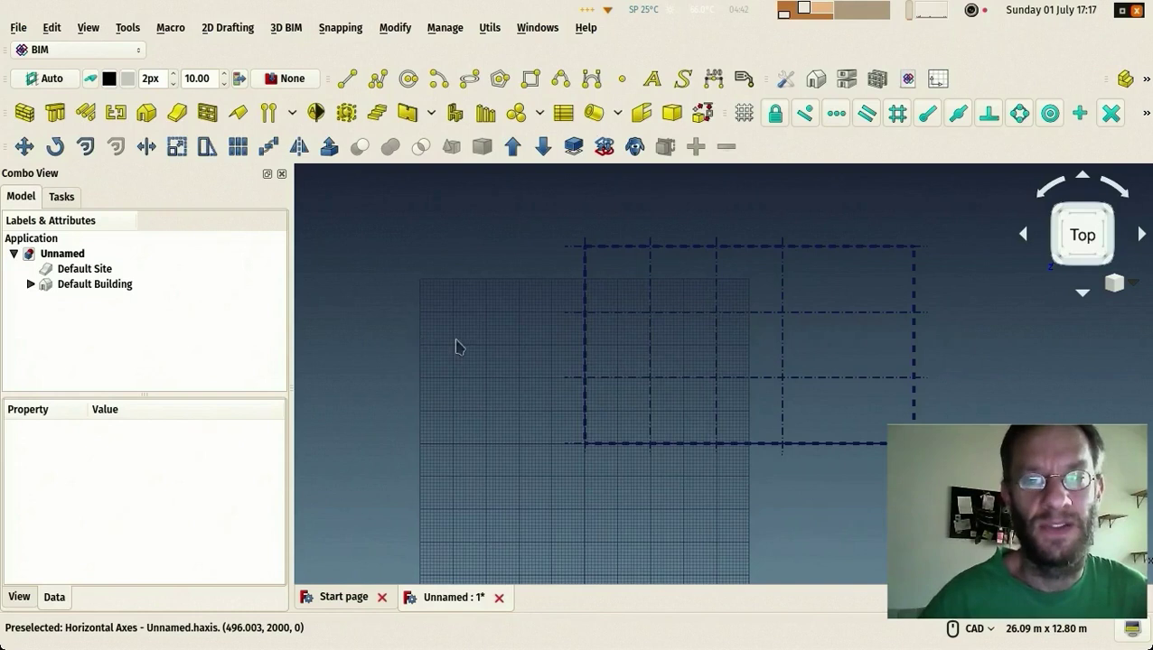
# Step: Switch the navigation style to Gesture and return to the top view
pyautogui.scroll(2, 510, 324)
pyautogui.rightClick(417, 353)
pyautogui.click(483, 343)
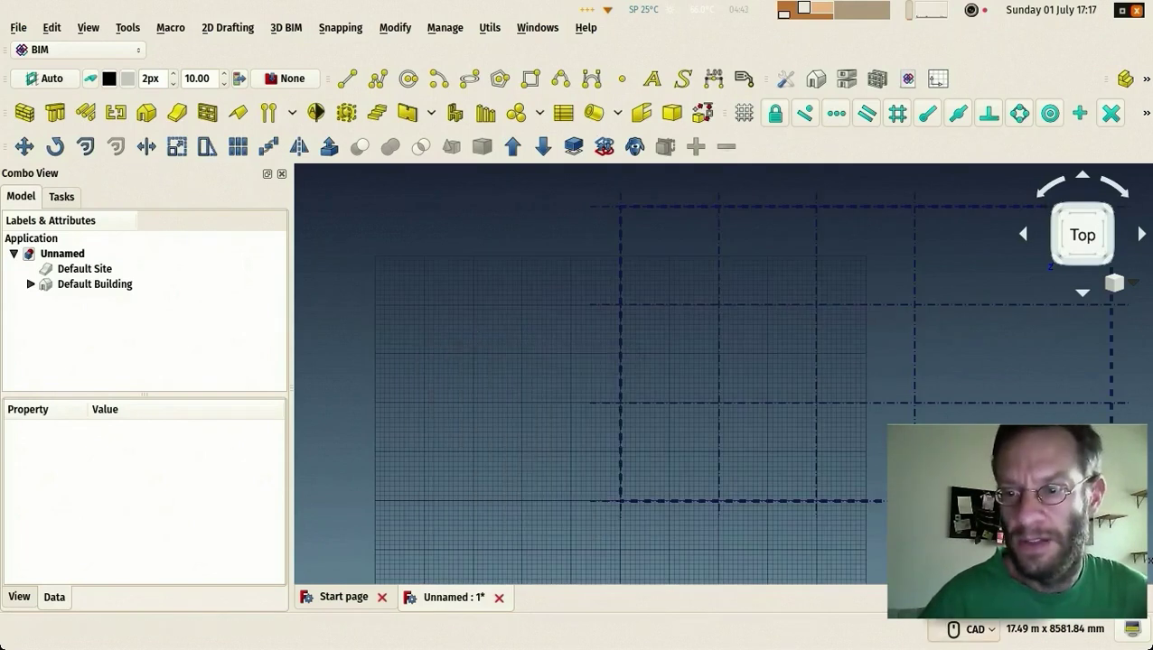
pyautogui.click(976, 469)
pyautogui.moveTo(481, 354)
pyautogui.mouseDown()
pyautogui.moveTo(458, 368)
pyautogui.moveTo(479, 364)
pyautogui.mouseUp()
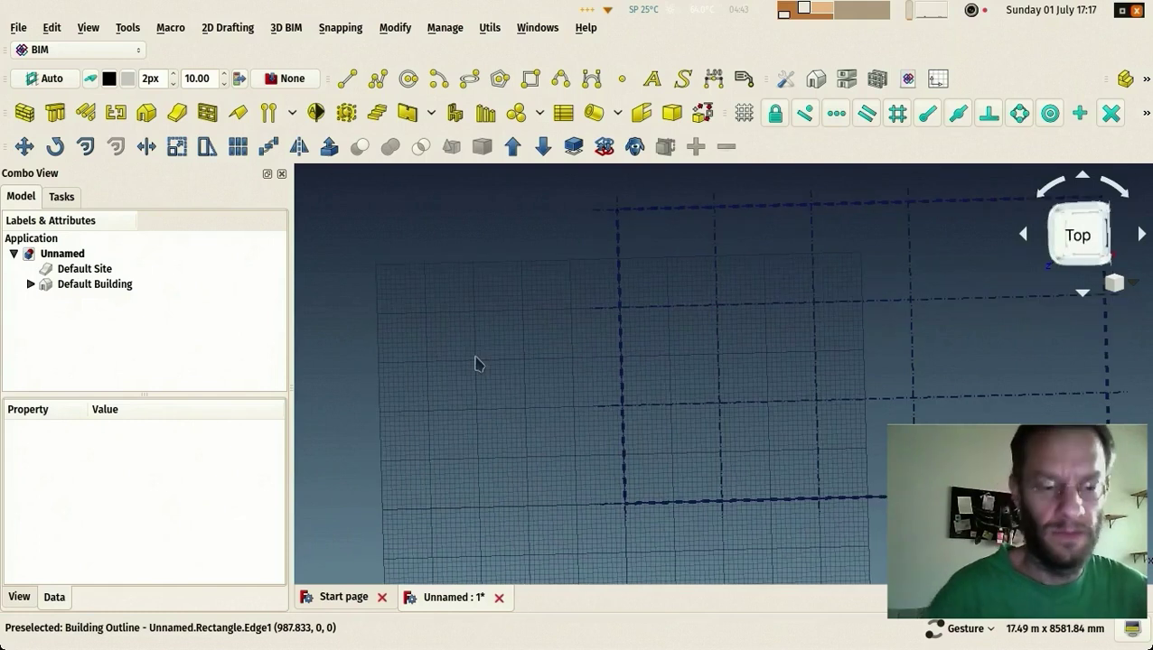
pyautogui.press('2')
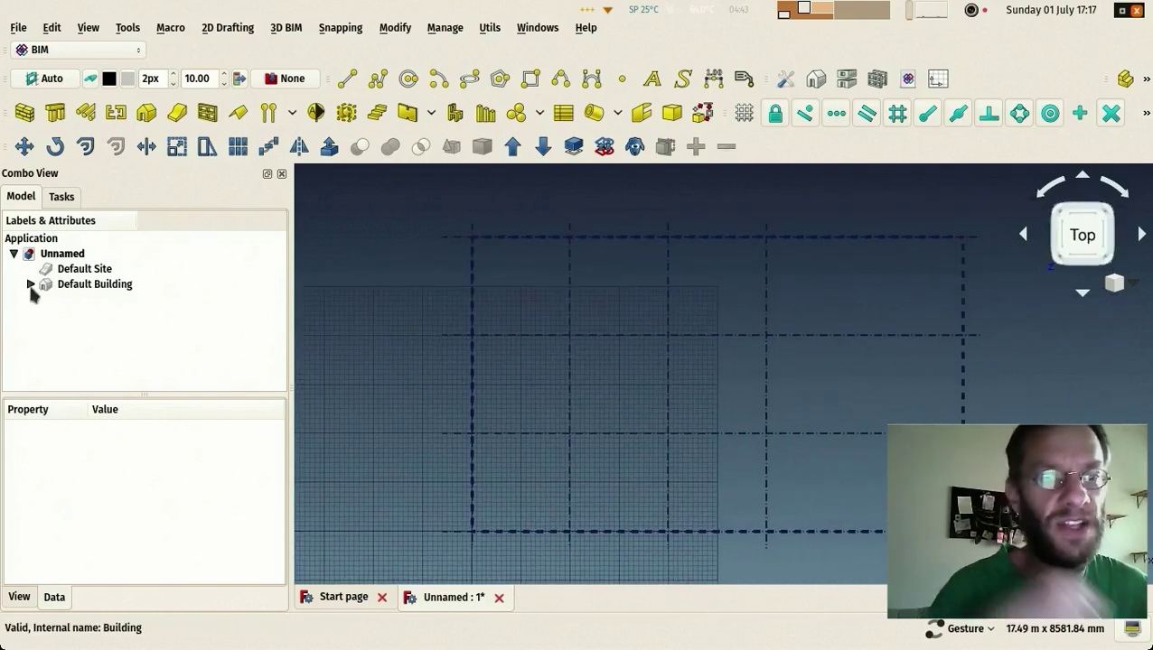
# Step: Expand Default Building > Layout and inspect the Building Outline, Label and axes properties
pyautogui.click(30, 284)
pyautogui.click(48, 299)
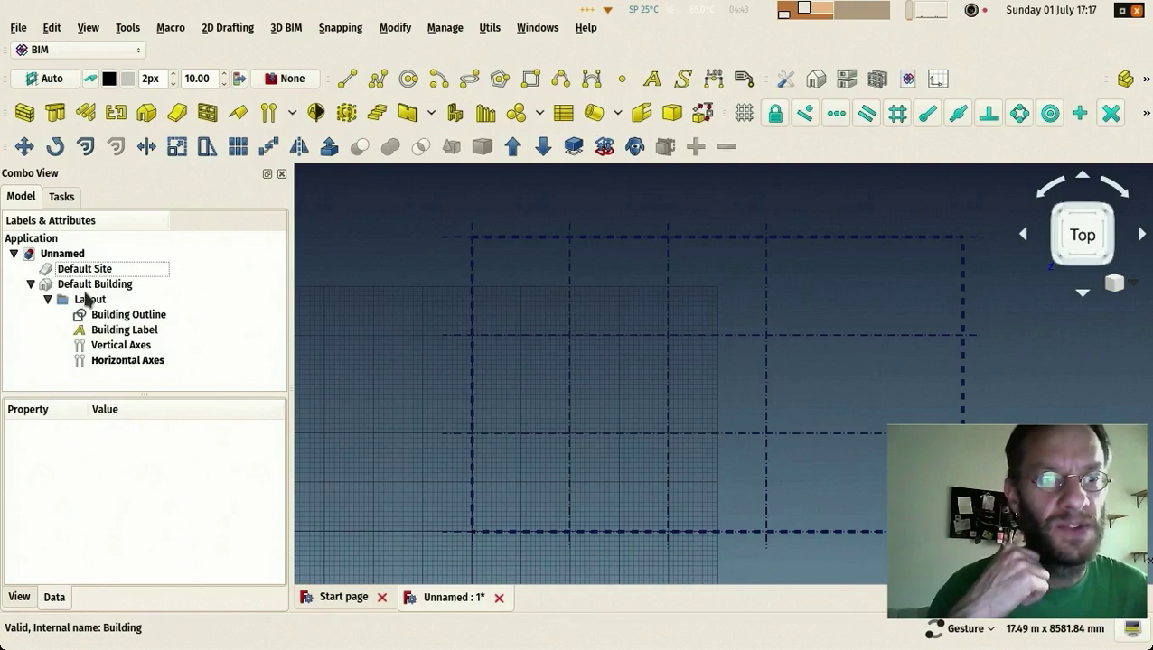
pyautogui.click(122, 318)
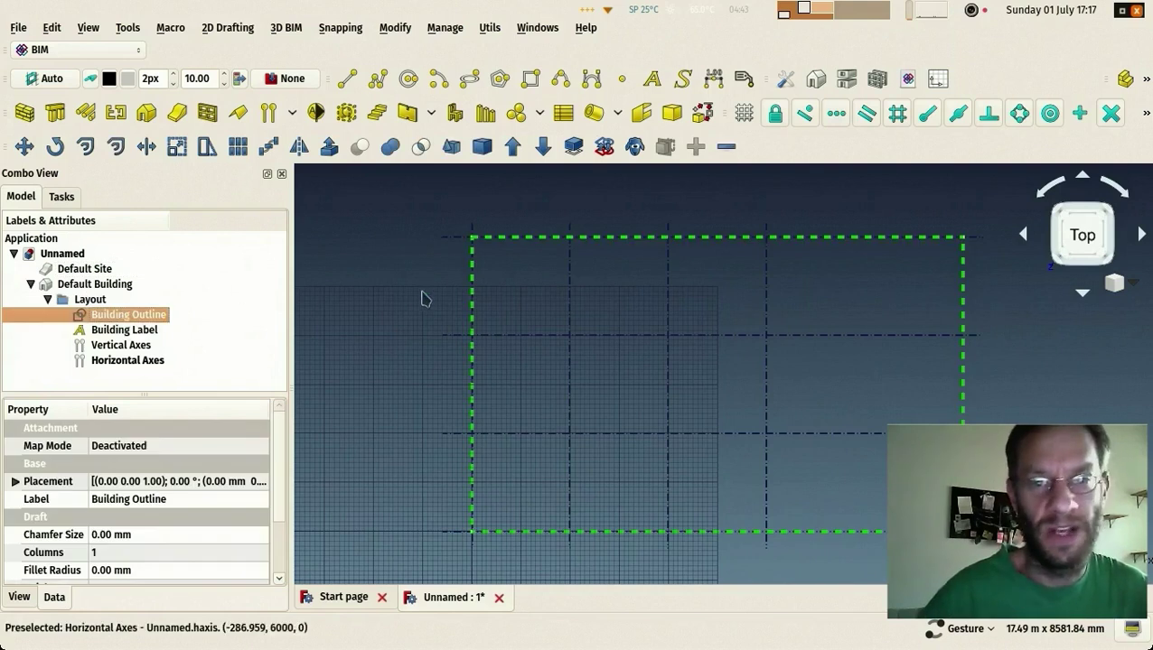
pyautogui.click(127, 331)
pyautogui.click(131, 346)
pyautogui.click(128, 361)
pyautogui.click(380, 365)
# Step: Orbit the grid into a tilted perspective, then return to the top view
pyautogui.scroll(5, 468, 543)
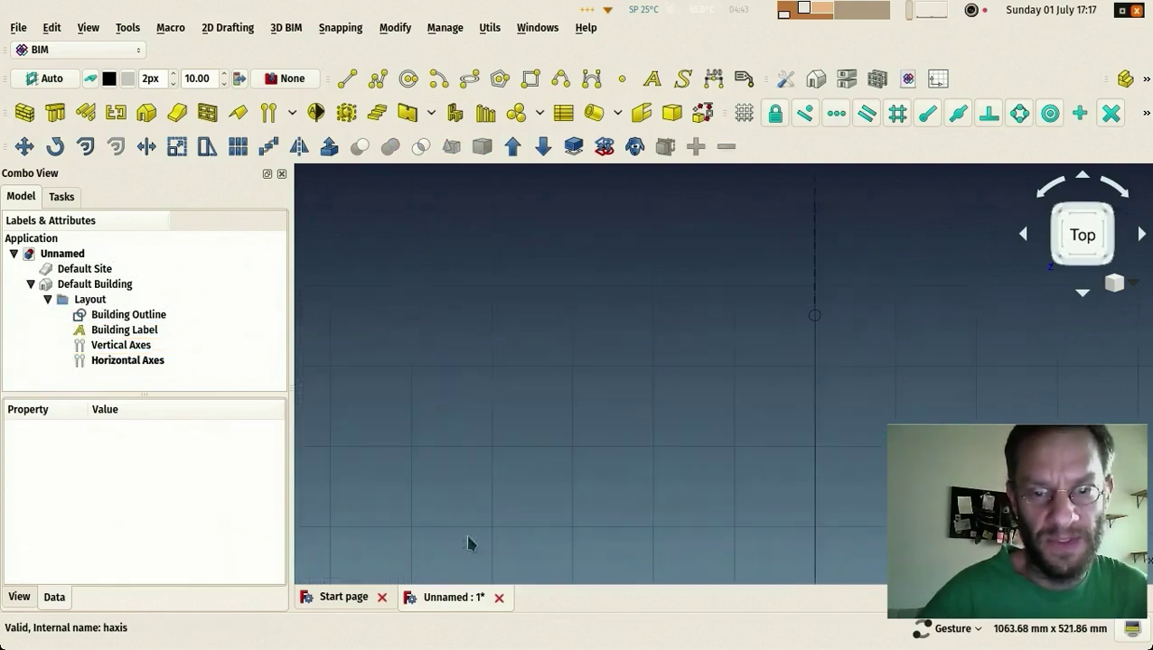
pyautogui.scroll(-5, 403, 368)
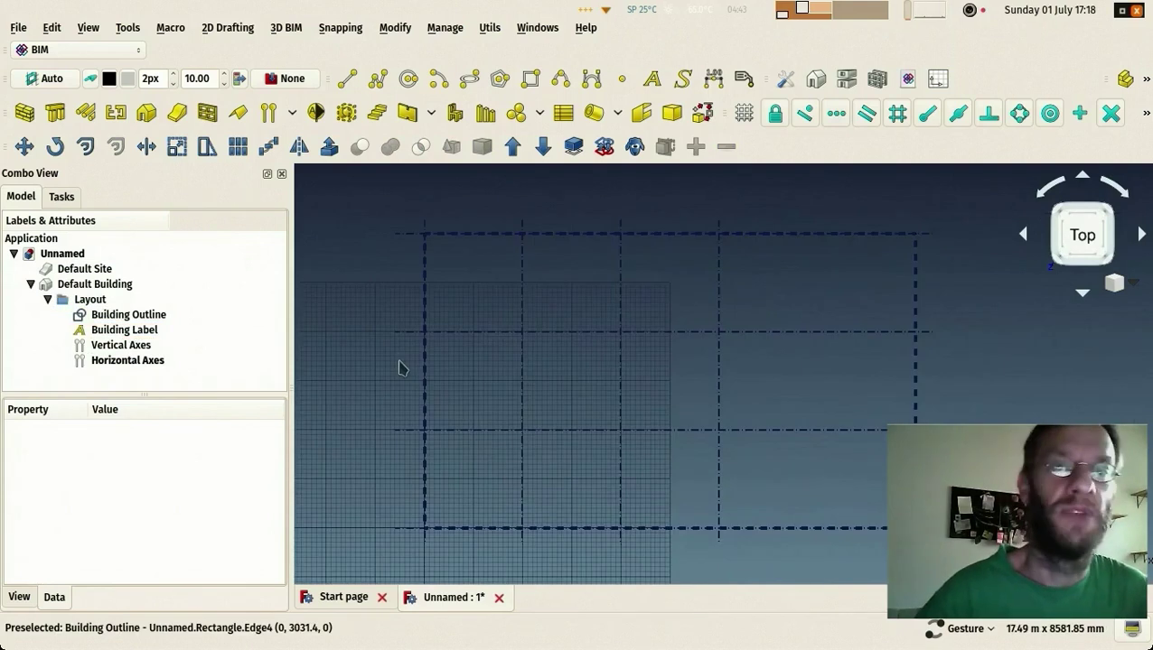
pyautogui.moveTo(385, 390); pyautogui.dragTo(608, 394)
pyautogui.press('2')
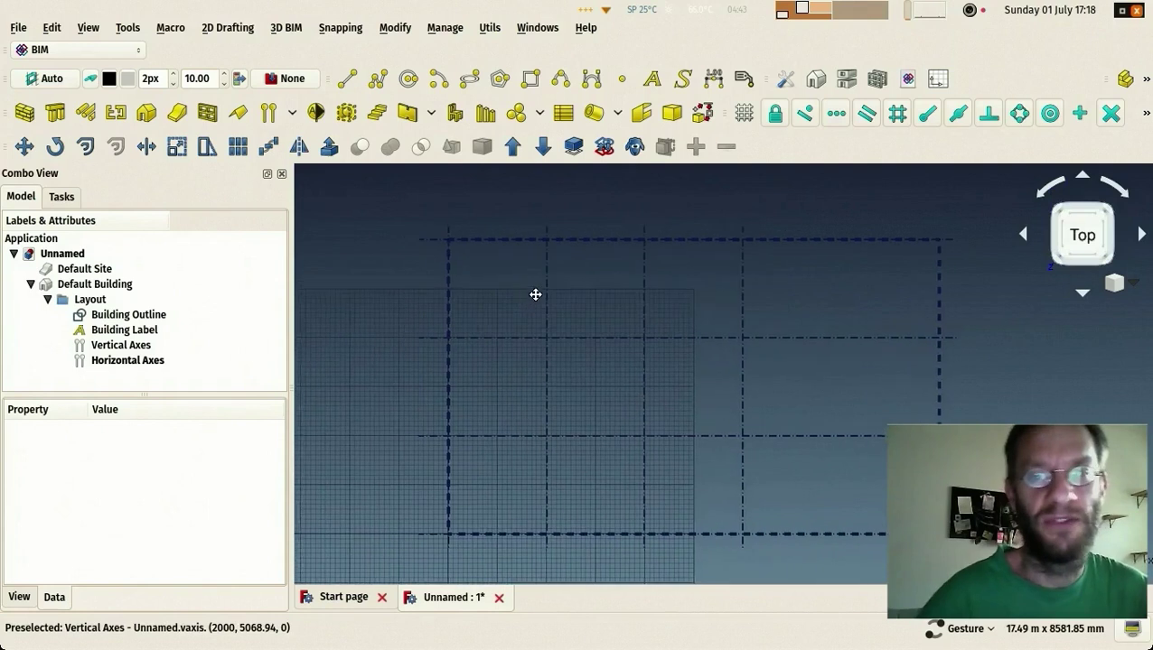
pyautogui.scroll(3, 533, 299)
pyautogui.rightClick(524, 294)
pyautogui.click(375, 301)
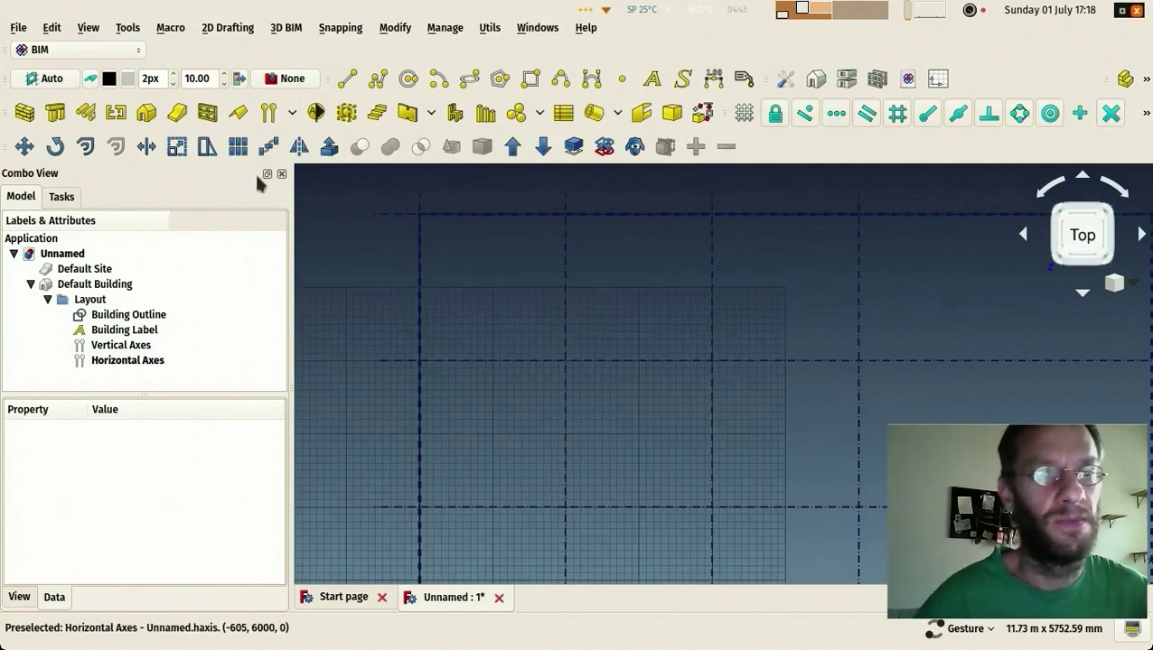
# Step: Draw a wall from the outline's top-left corner to the next vertical grid axis
pyautogui.click(24, 112)
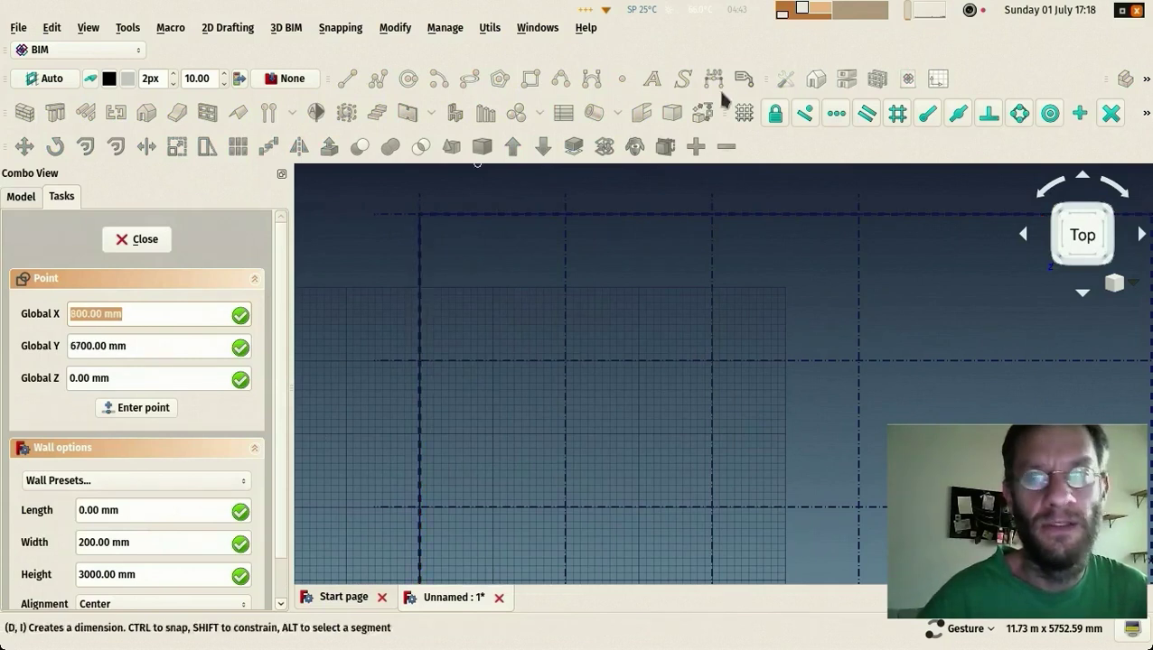
pyautogui.click(435, 222)
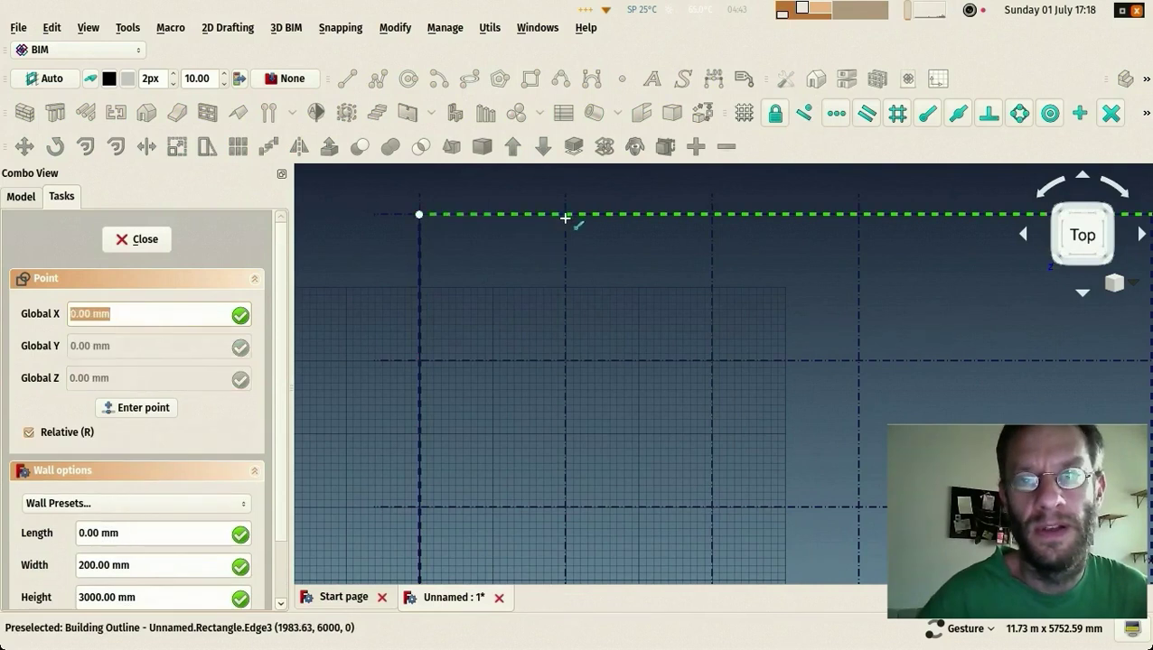
pyautogui.click(566, 214)
pyautogui.scroll(1, 506, 291)
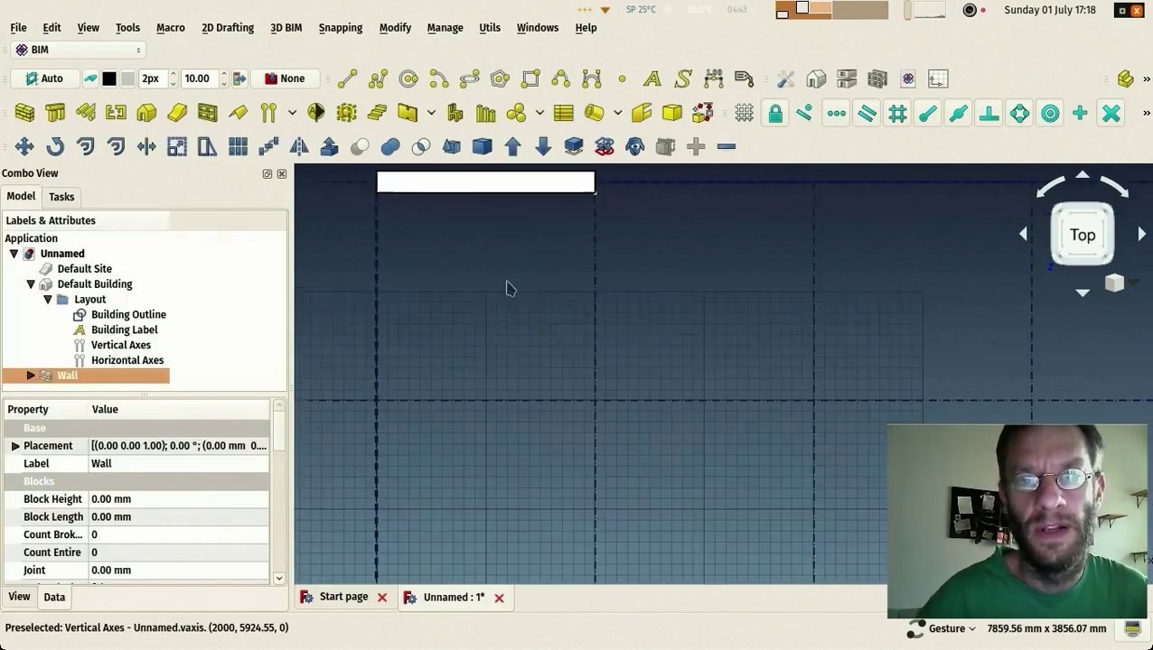
pyautogui.scroll(-1, 499, 288)
pyautogui.scroll(2, 434, 302)
pyautogui.scroll(-2, 402, 306)
pyautogui.click(416, 296)
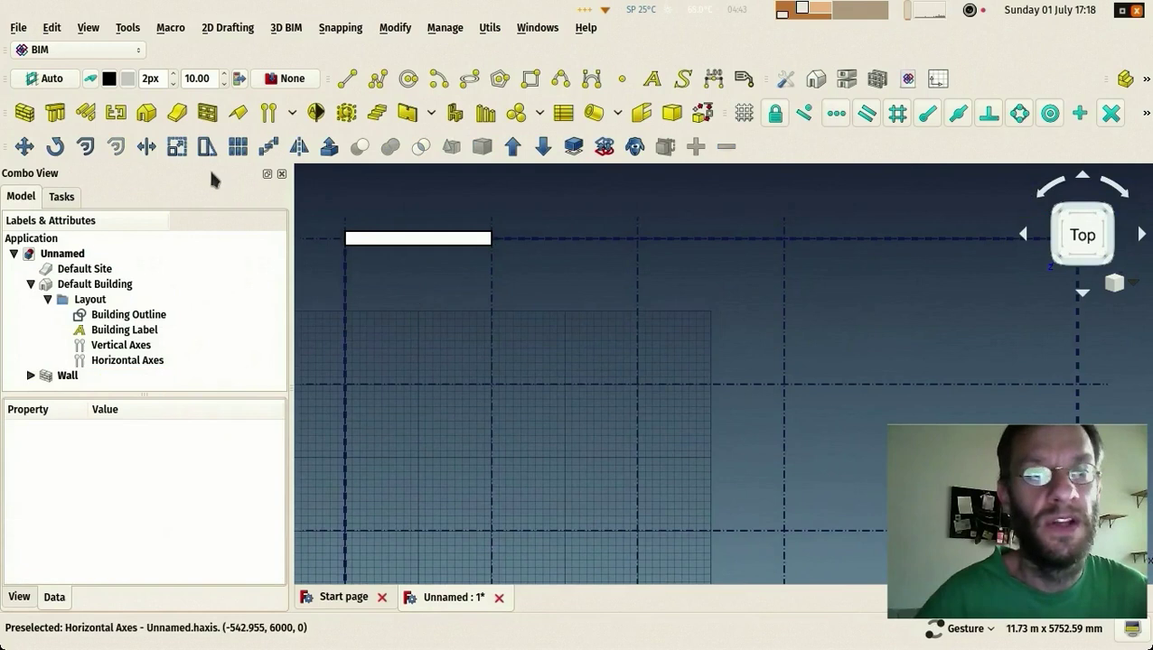
# Step: Place a structural column in Column mode at a grid axis intersection
pyautogui.click(55, 112)
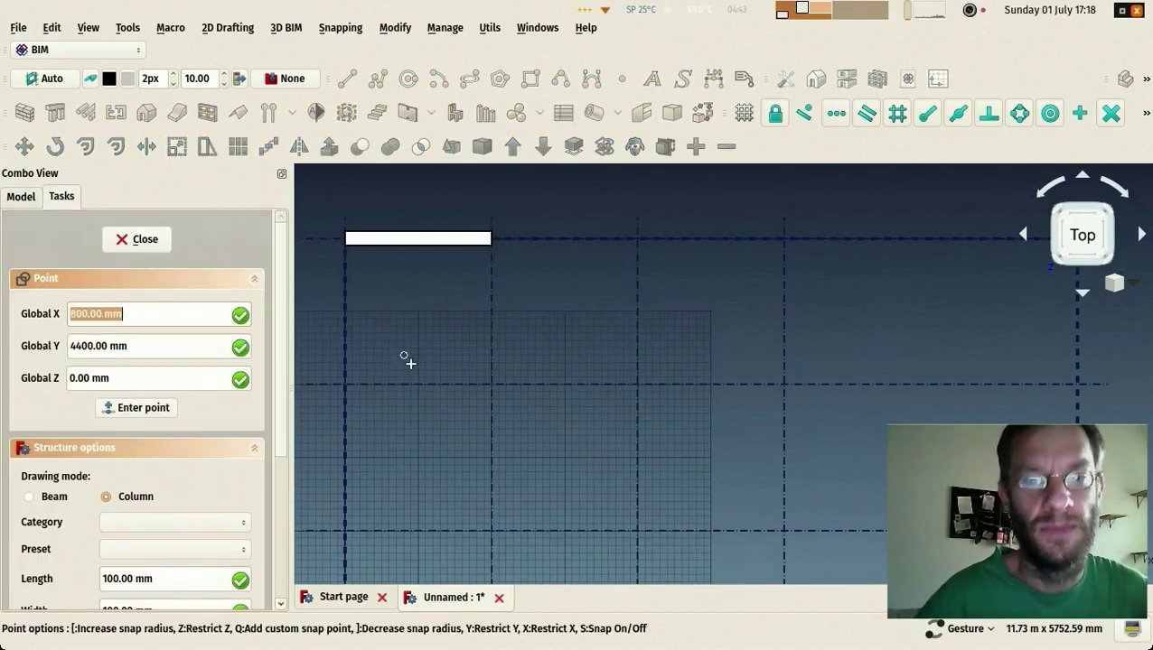
pyautogui.press('Escape')
pyautogui.click(495, 386)
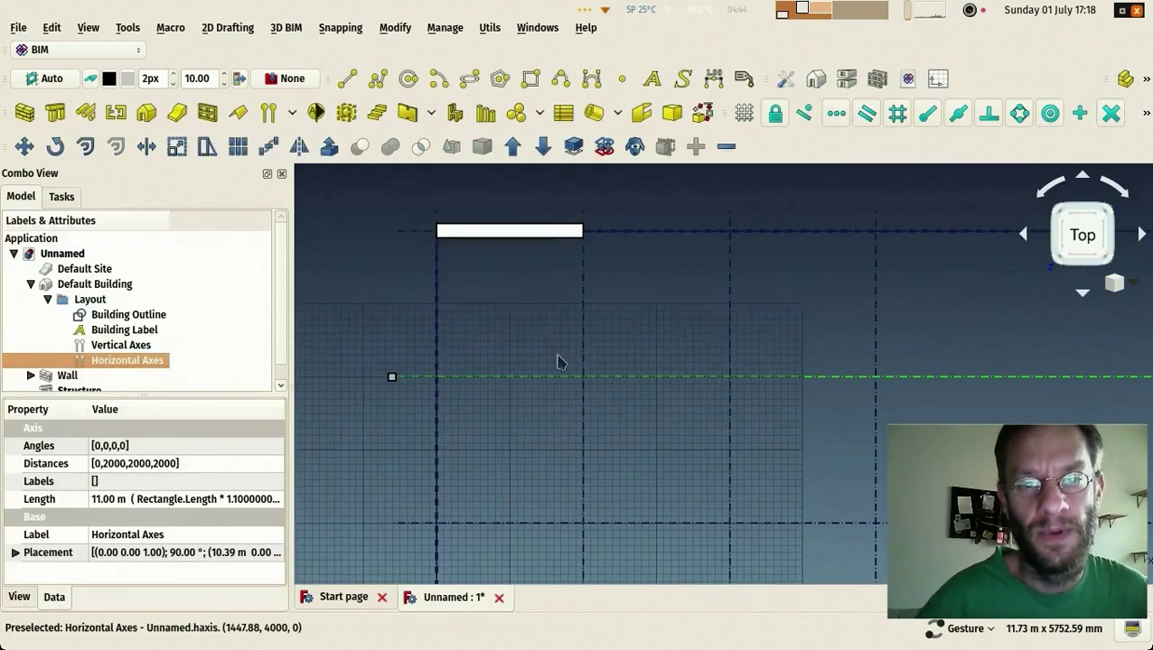
pyautogui.scroll(3, 559, 358)
pyautogui.click(307, 233)
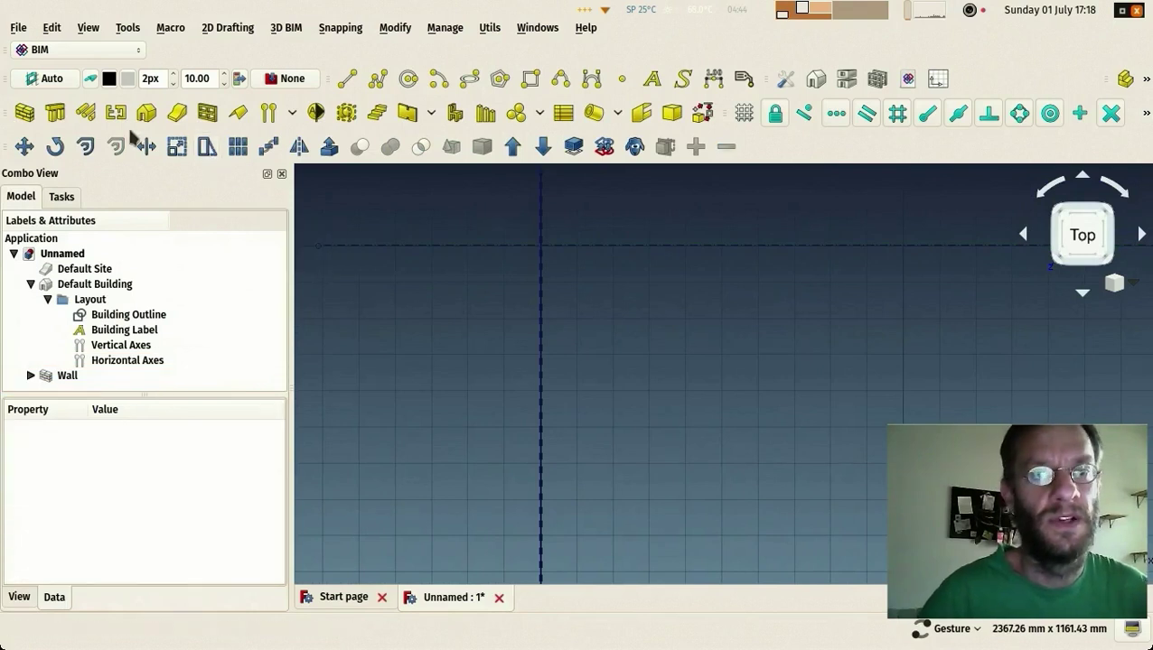
pyautogui.click(55, 112)
pyautogui.scroll(-5, 506, 262)
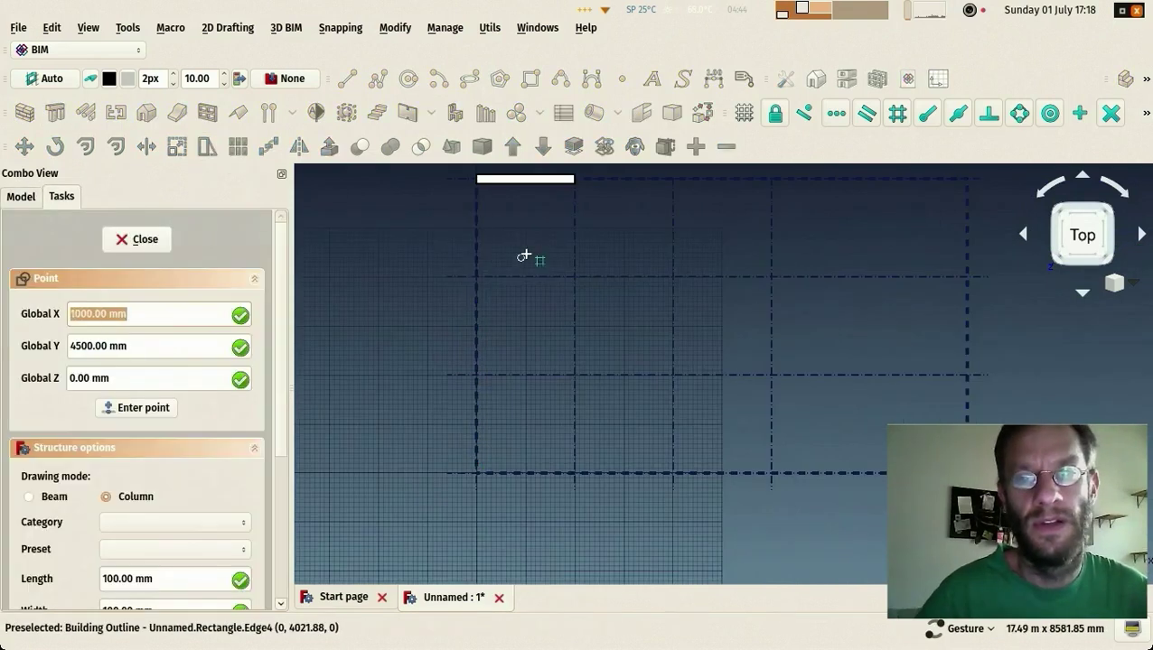
pyautogui.click(576, 279)
# Step: Orbit to check the column in perspective, then switch to the top view
pyautogui.moveTo(617, 303); pyautogui.dragTo(668, 373)
pyautogui.scroll(-5, 668, 373)
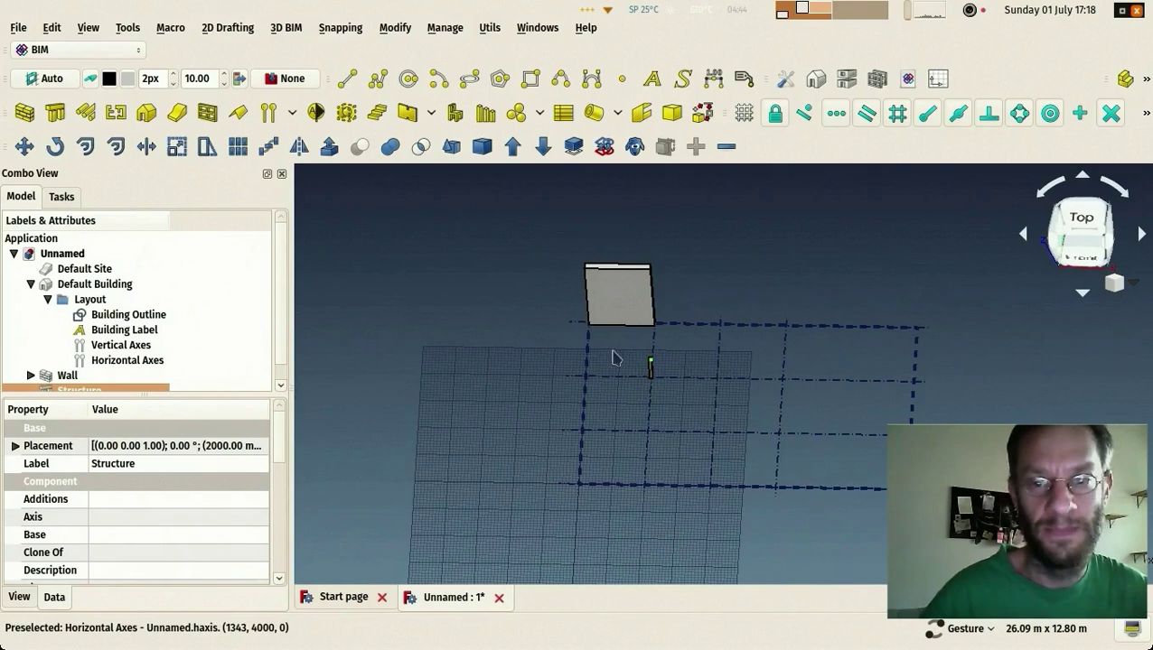
pyautogui.scroll(2, 651, 363)
pyautogui.press('2')
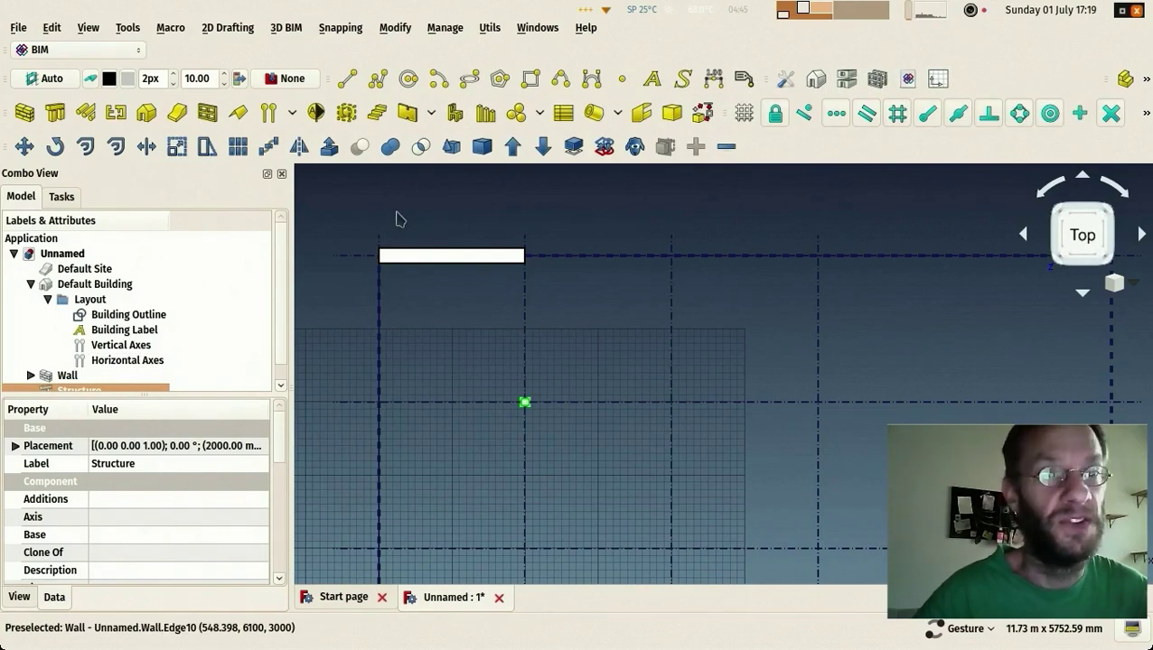
# Step: Open the casa Pelá house model from recent files and bring up its Levels manager
pyautogui.click(17, 28)
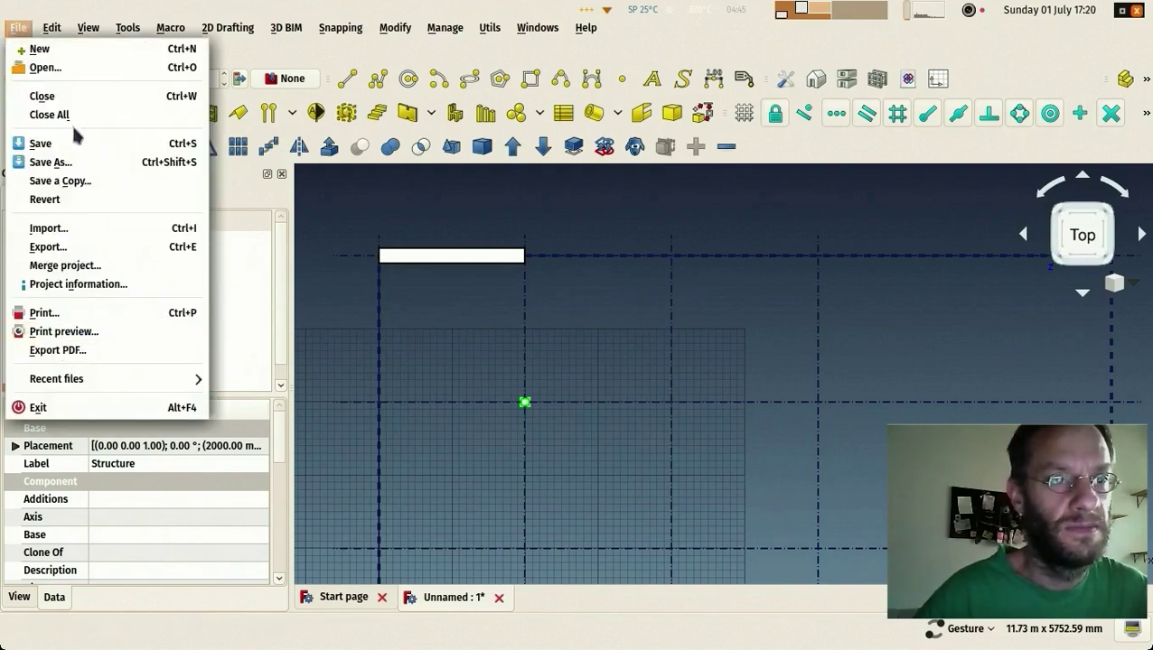
pyautogui.click(46, 67)
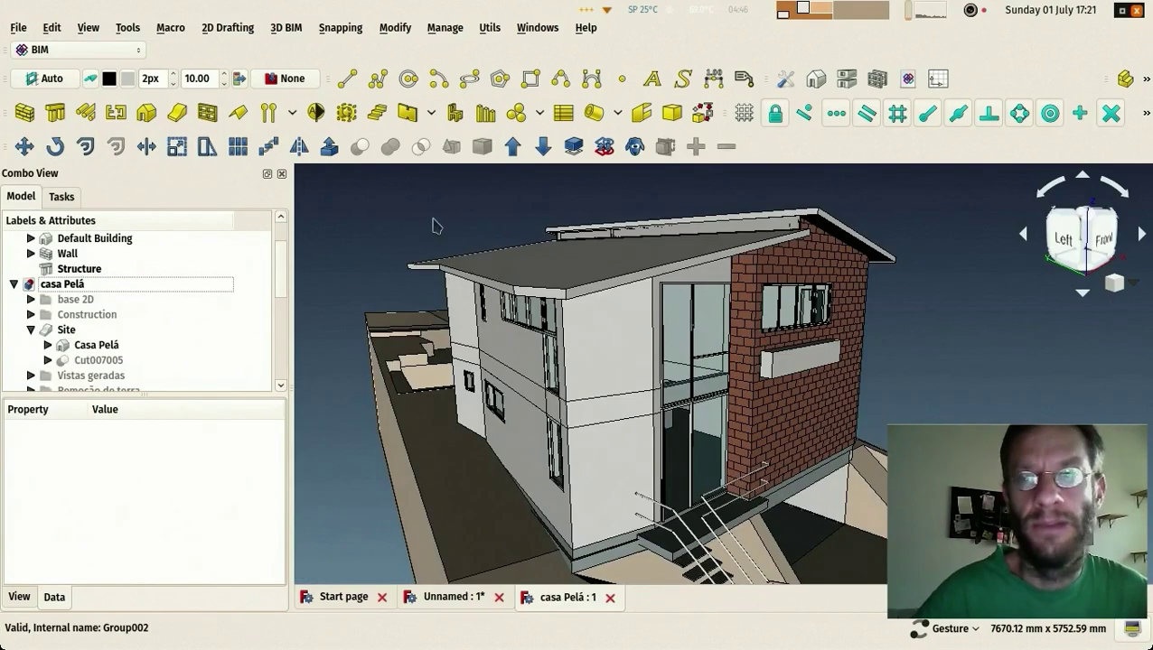
pyautogui.click(848, 80)
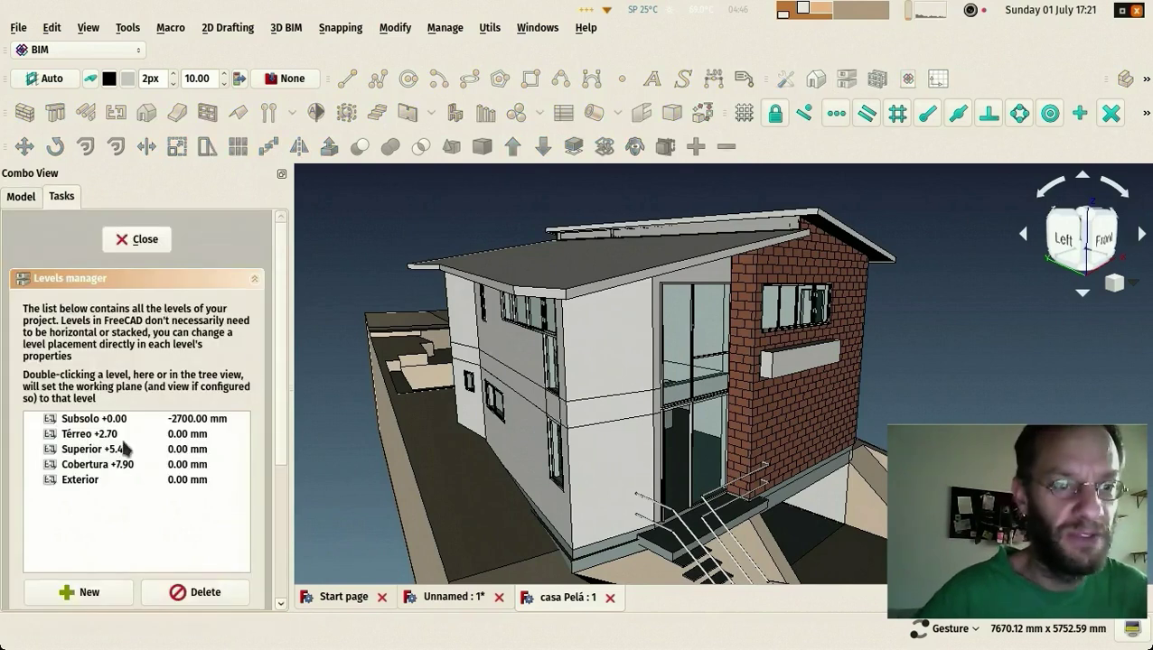
# Step: Browse the house levels and select Subsolo to view its settings
pyautogui.moveTo(97, 422); pyautogui.dragTo(88, 485)
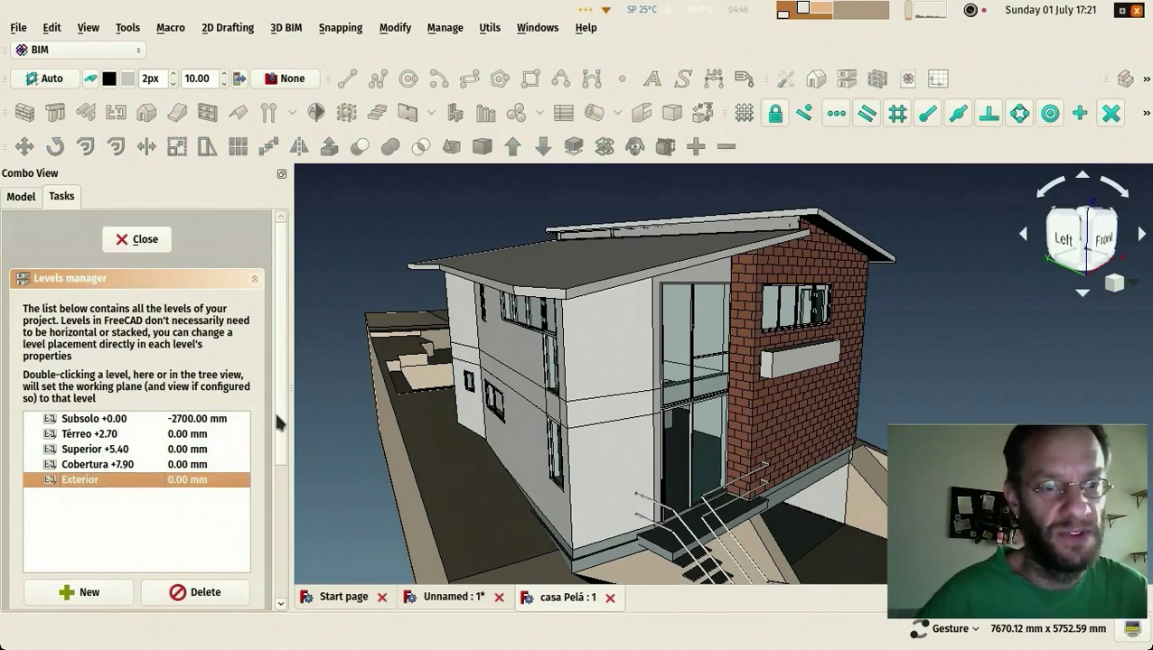
pyautogui.moveTo(282, 417); pyautogui.dragTo(232, 466)
pyautogui.click(88, 274)
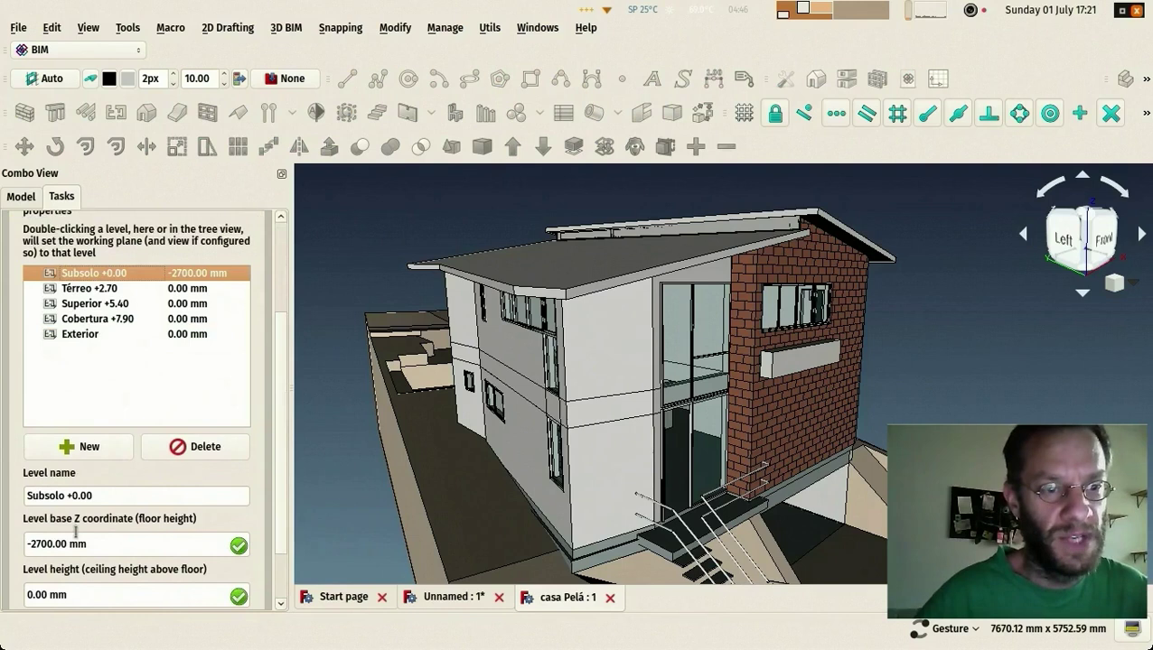
pyautogui.scroll(-2, 276, 469)
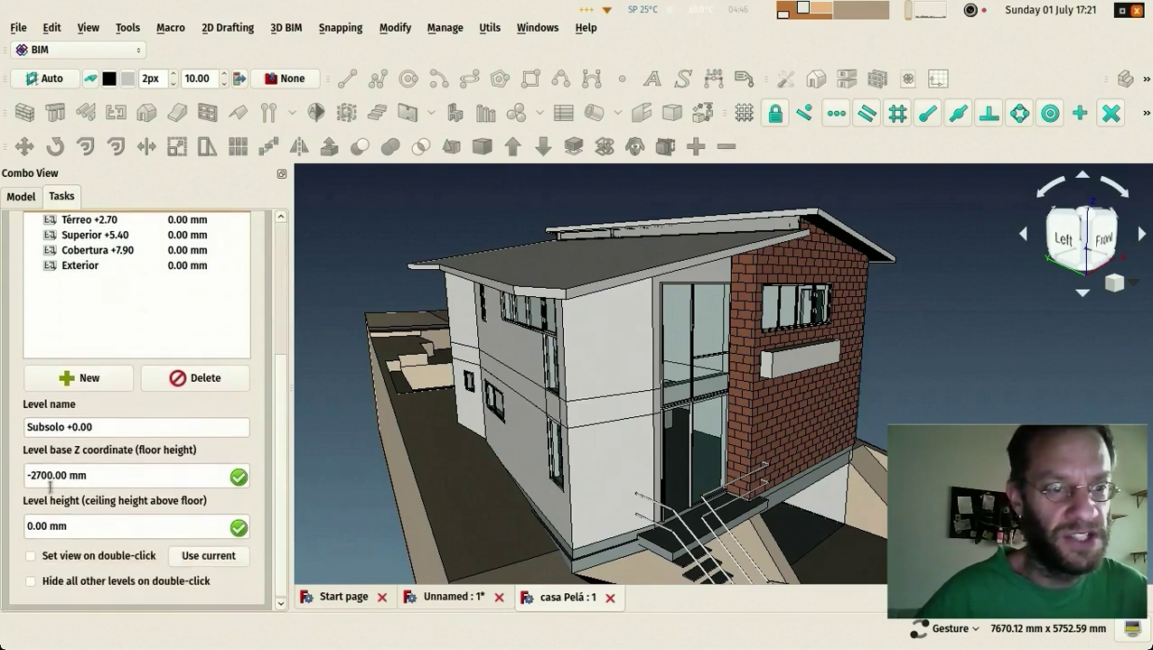
pyautogui.scroll(1, 282, 379)
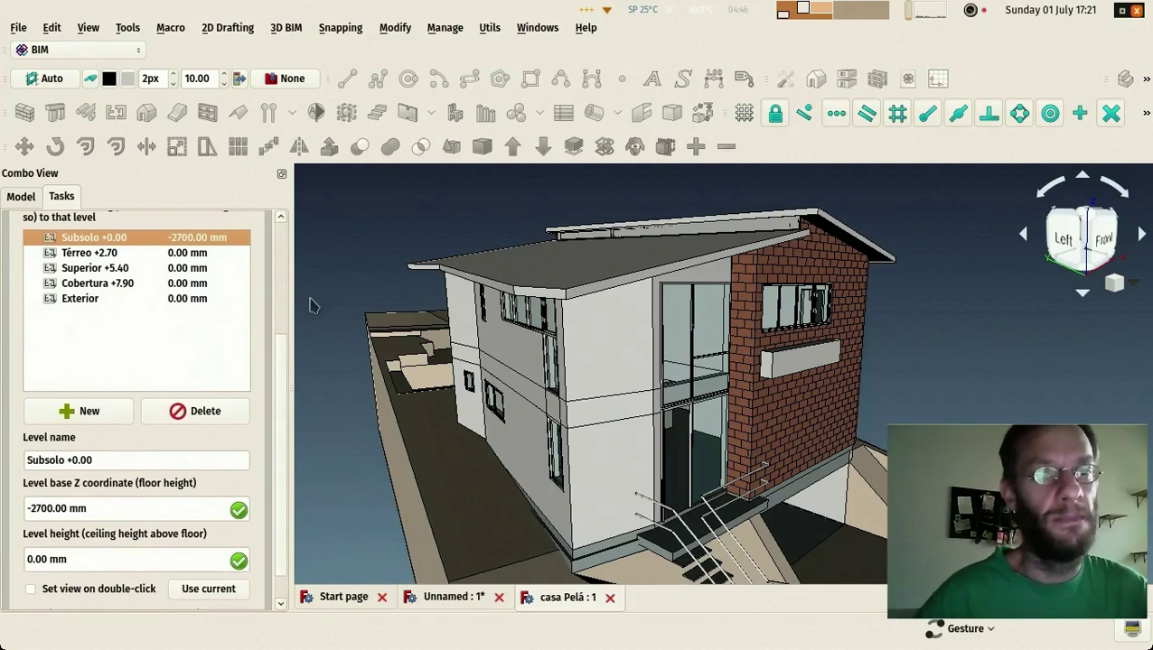
pyautogui.scroll(2, 279, 352)
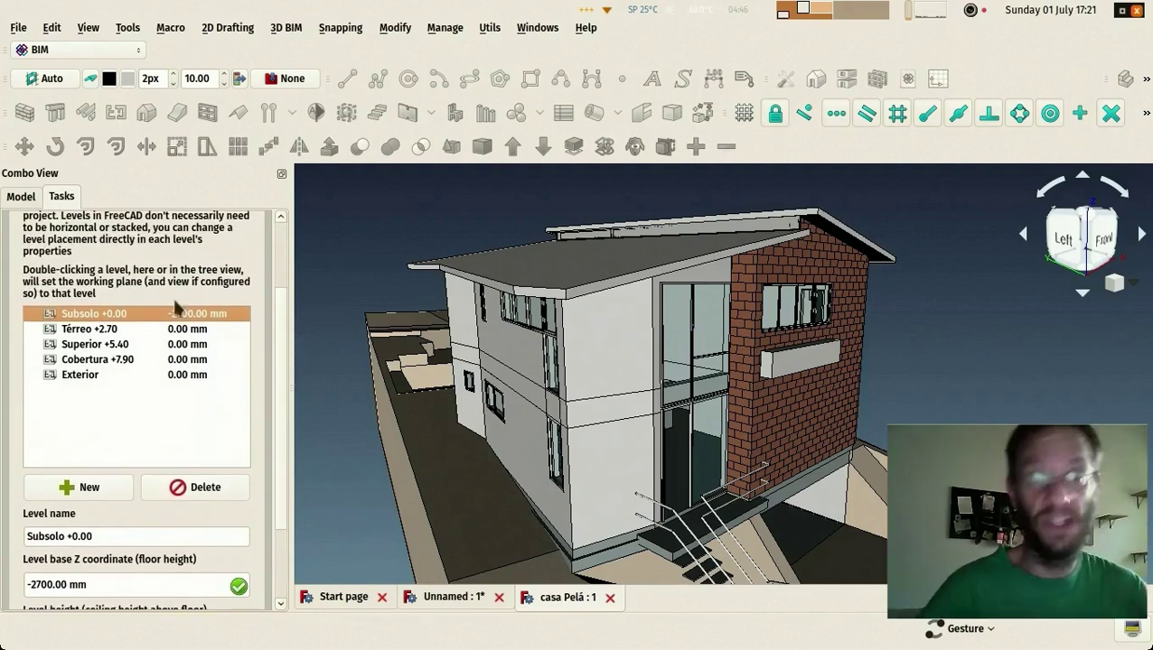
pyautogui.scroll(2, 287, 347)
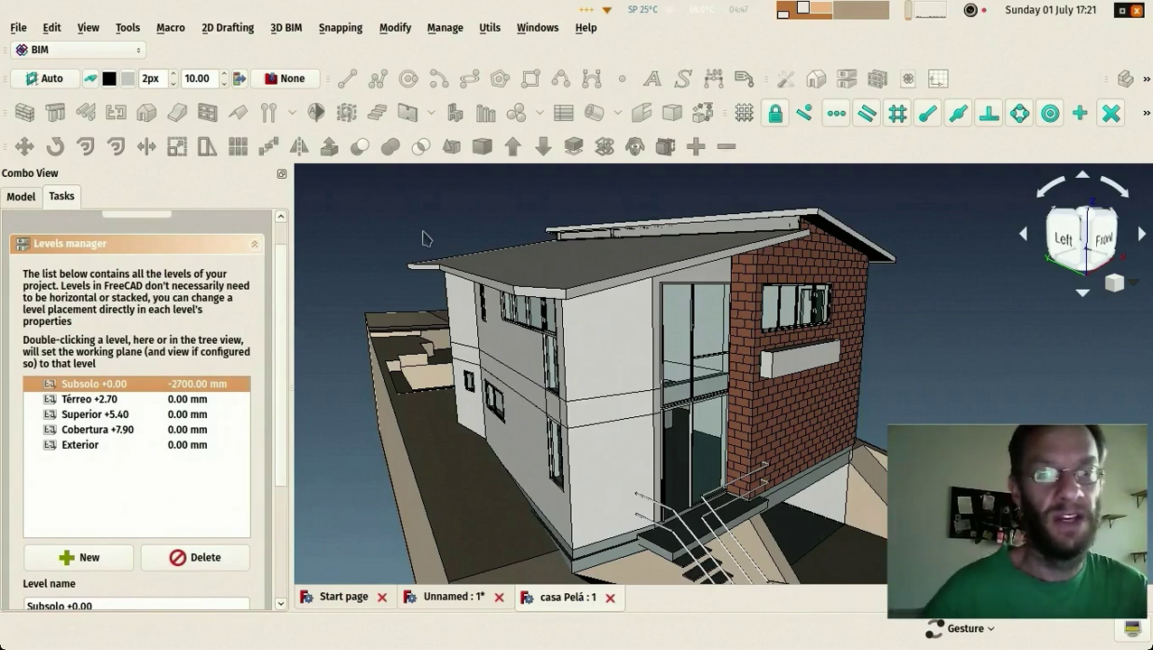
# Step: Expand Casa Pelá in the model tree to list its floors
pyautogui.click(22, 198)
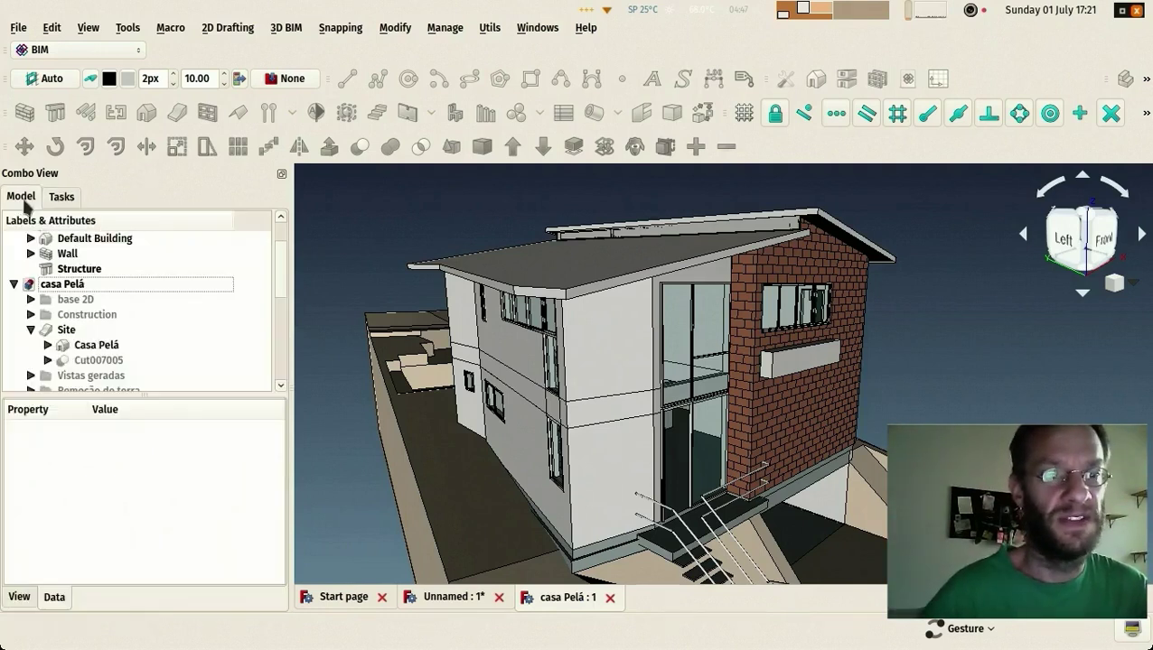
pyautogui.click(48, 346)
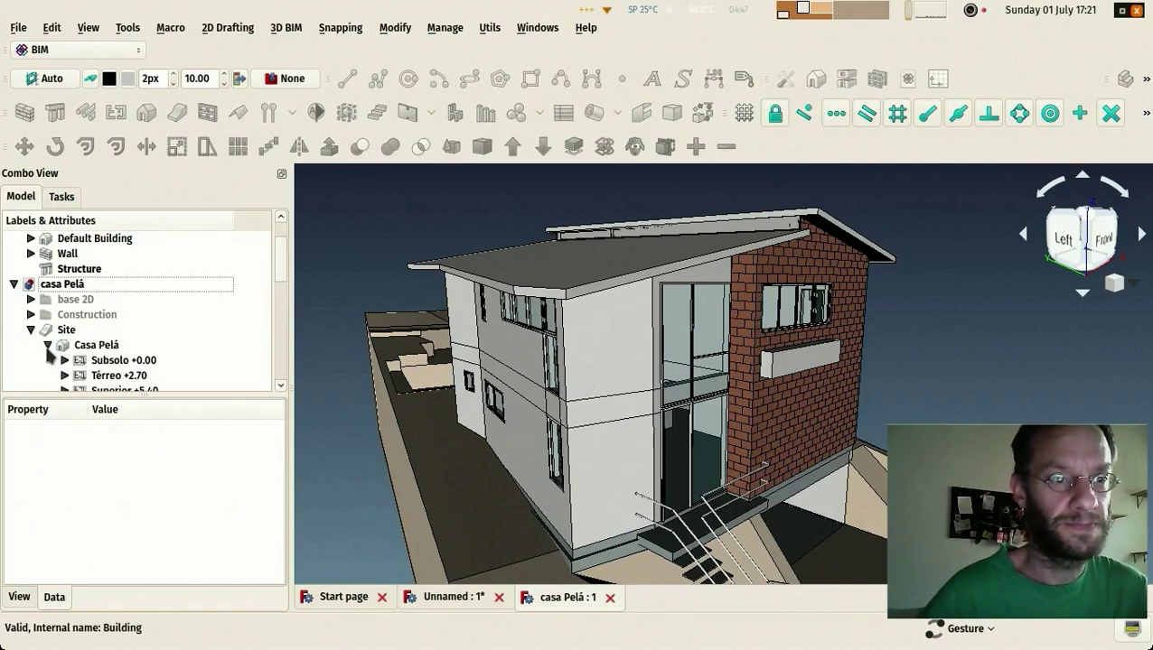
pyautogui.scroll(-2, 115, 289)
# Step: Inspect the Térreo level's settings in the Levels manager, then close it
pyautogui.click(61, 197)
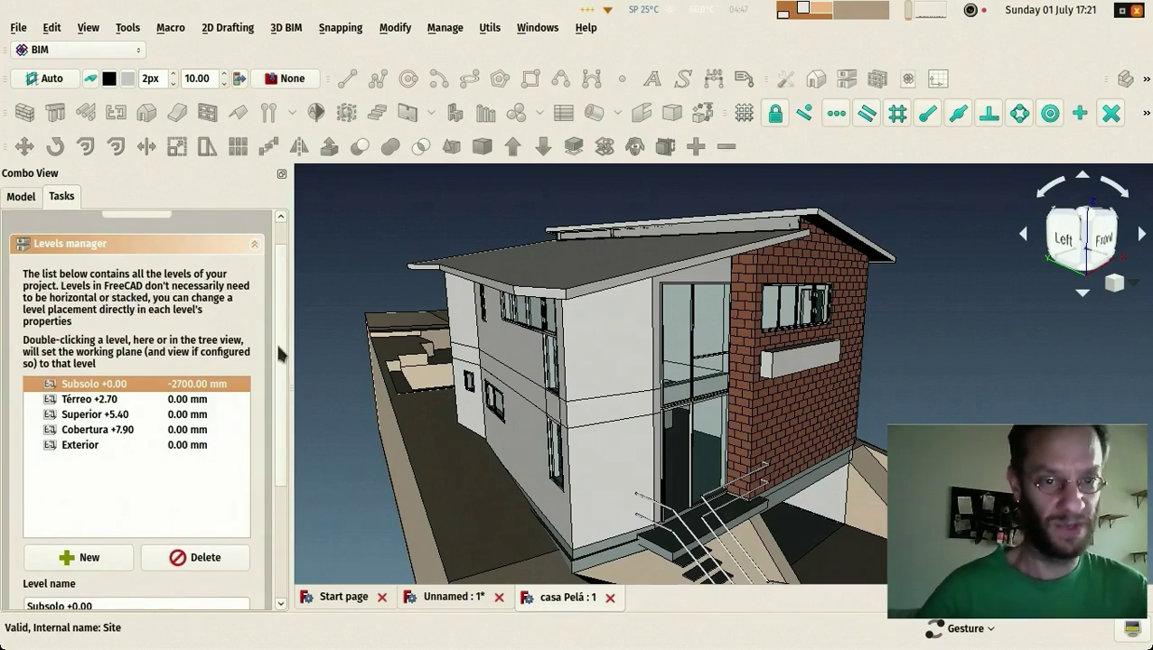
pyautogui.scroll(-4, 280, 355)
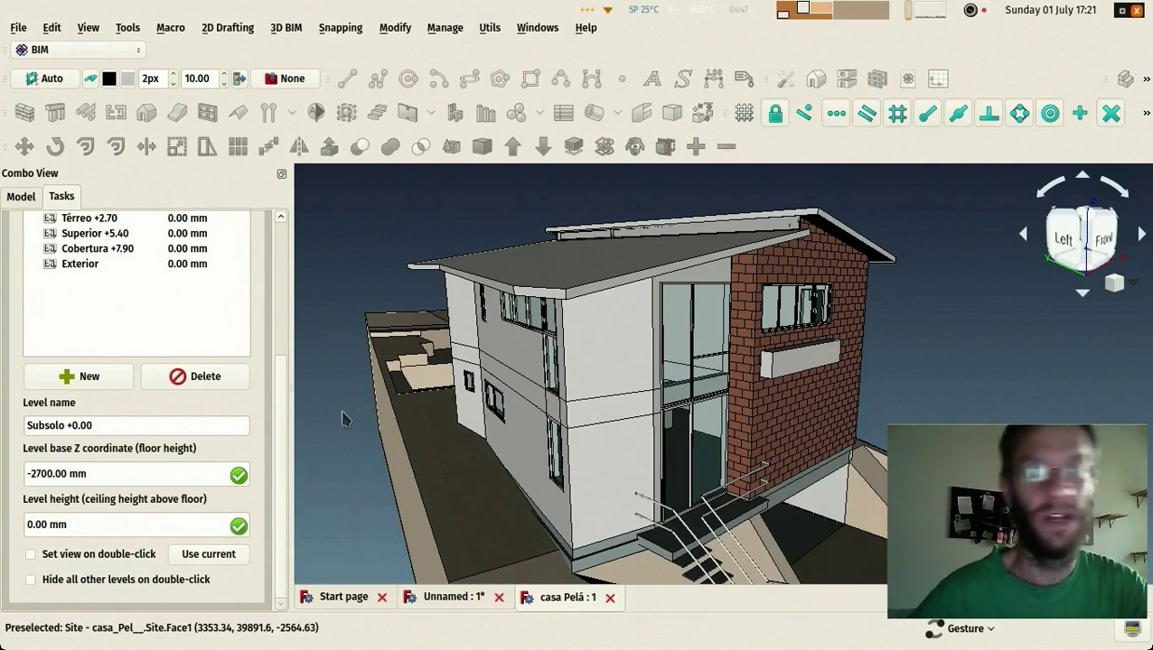
pyautogui.scroll(3, 99, 338)
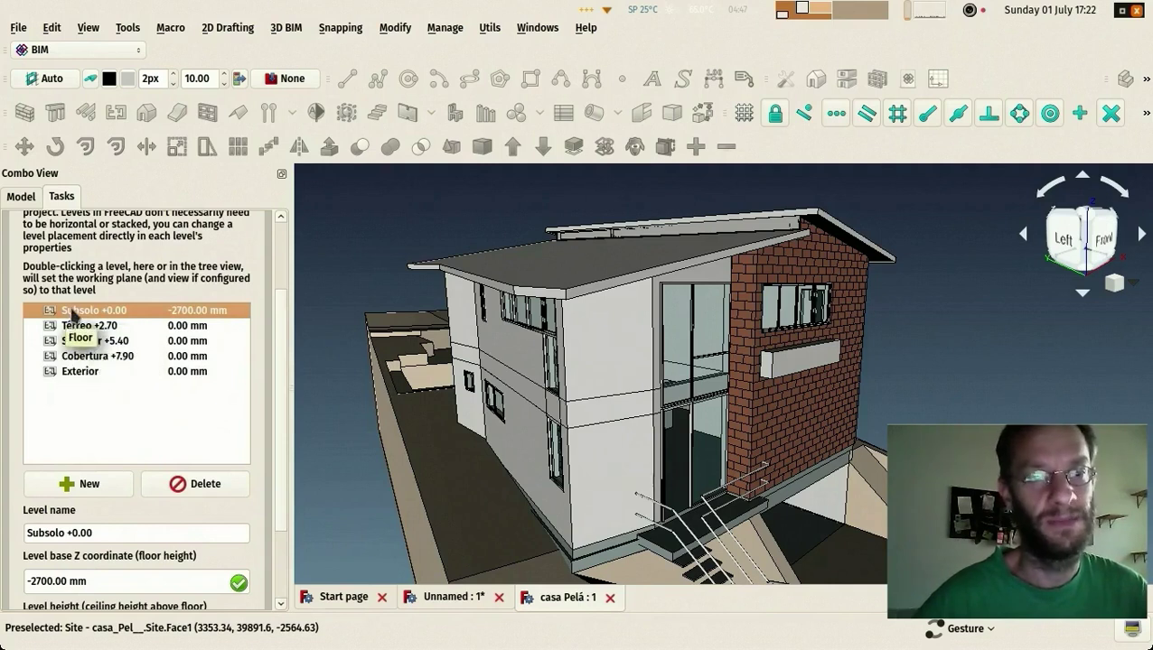
pyautogui.click(90, 327)
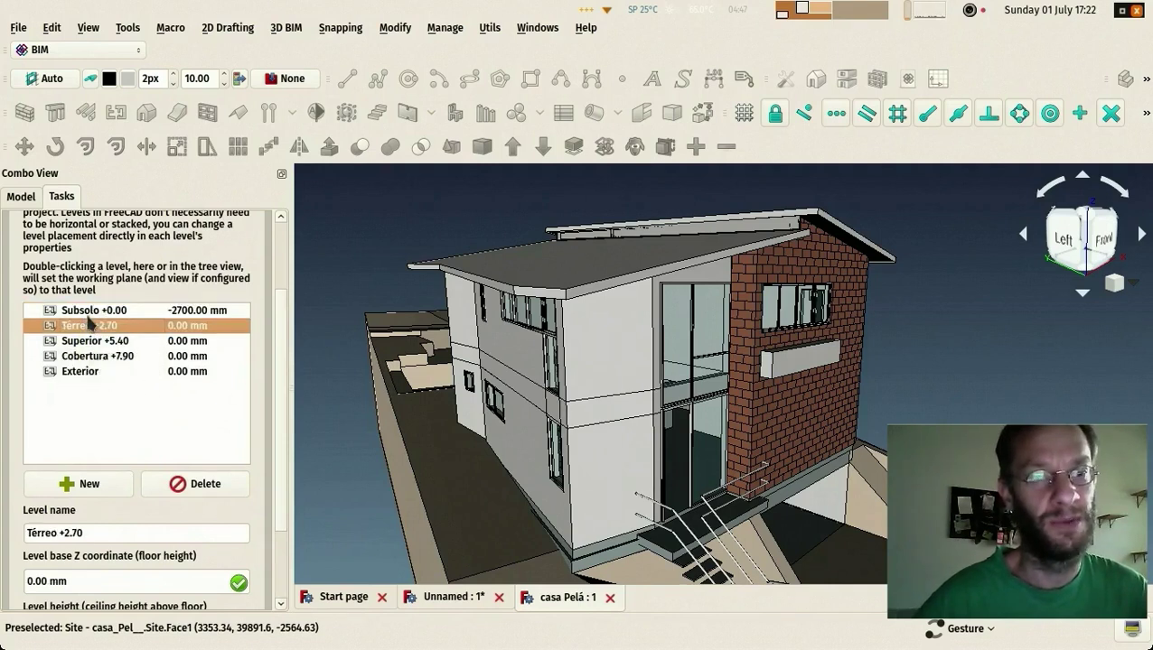
pyautogui.moveTo(281, 444); pyautogui.dragTo(285, 488)
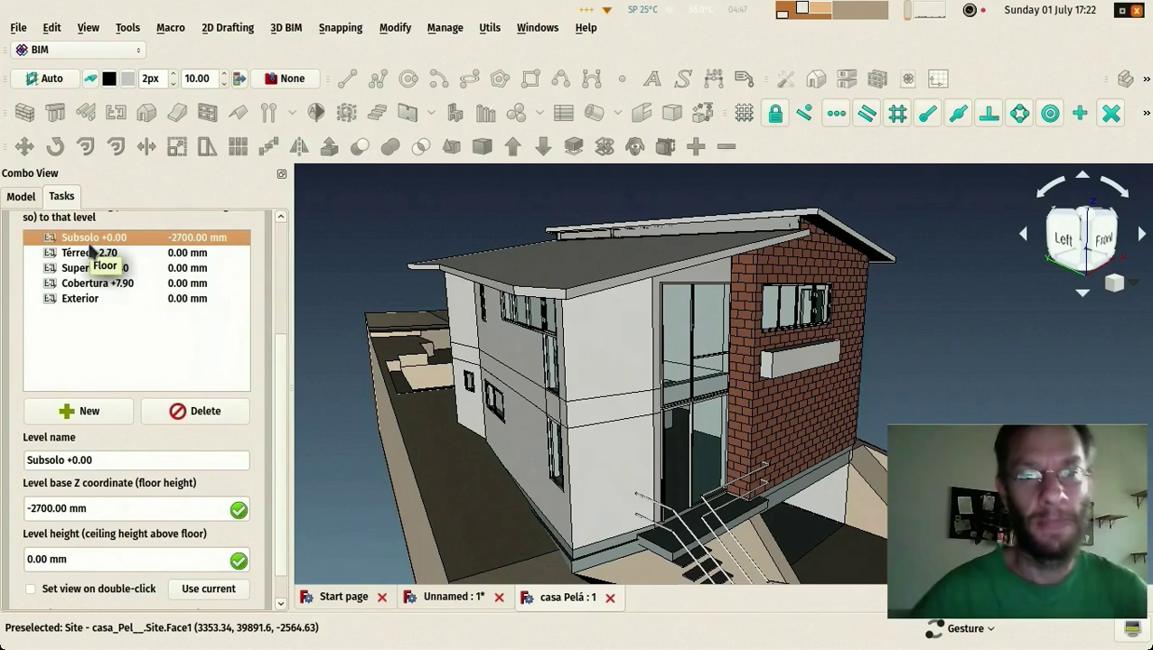
pyautogui.scroll(5, 153, 327)
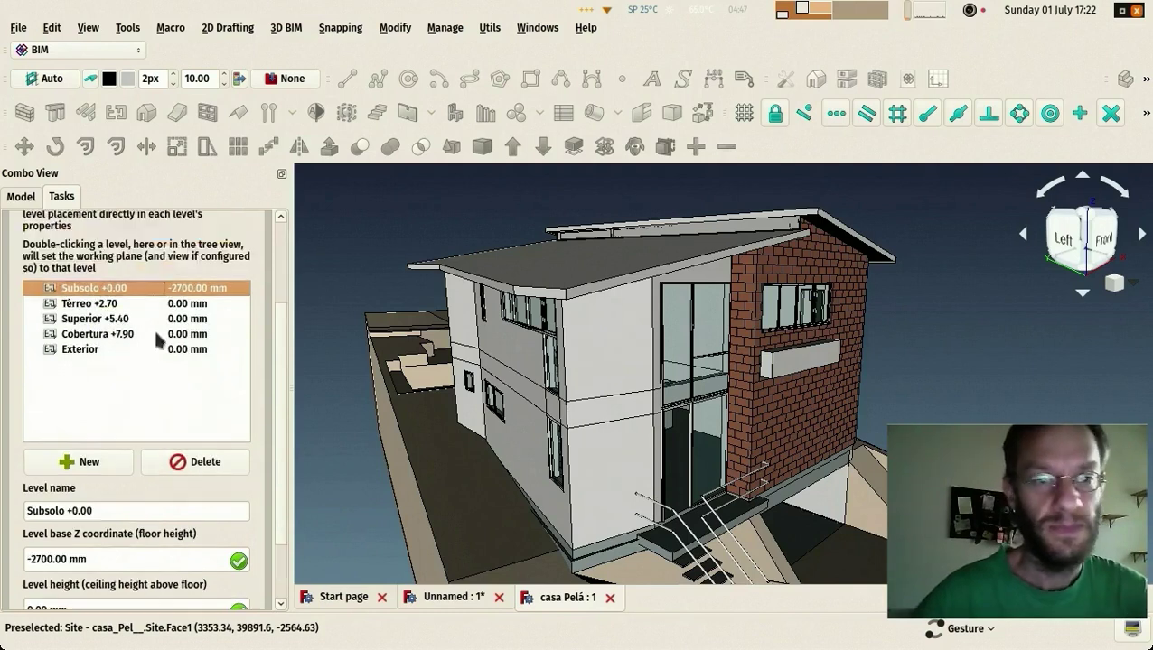
pyautogui.click(142, 238)
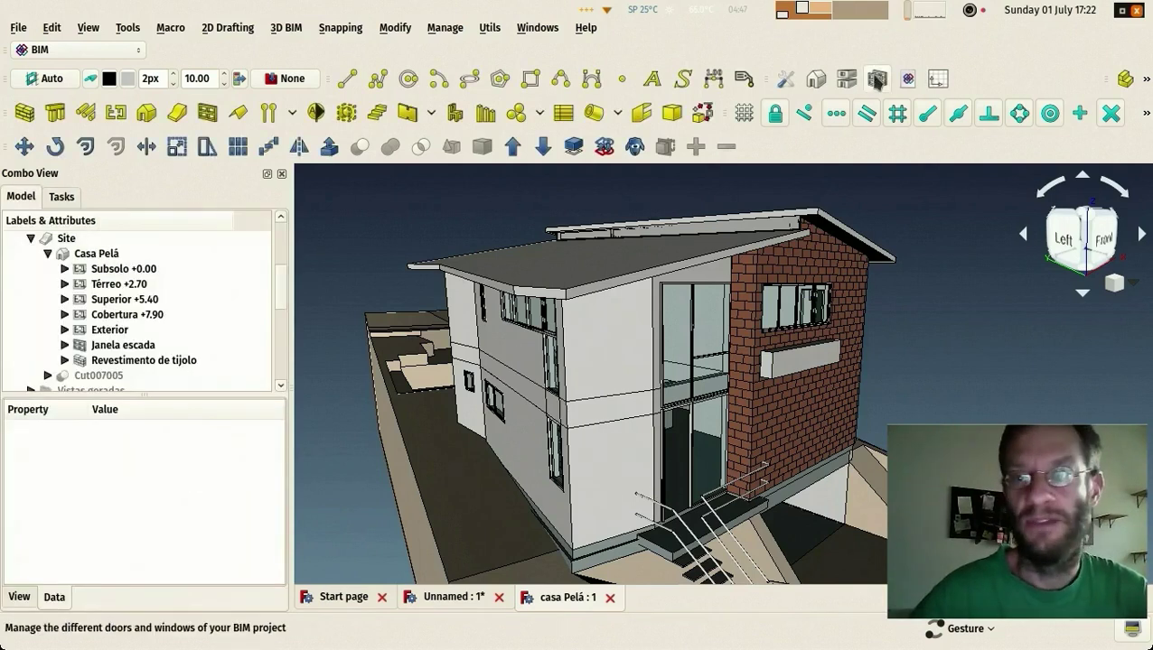
# Step: Group the doors and windows by size and expand the 600×600 and 1400×1100 mm groups
pyautogui.click(885, 84)
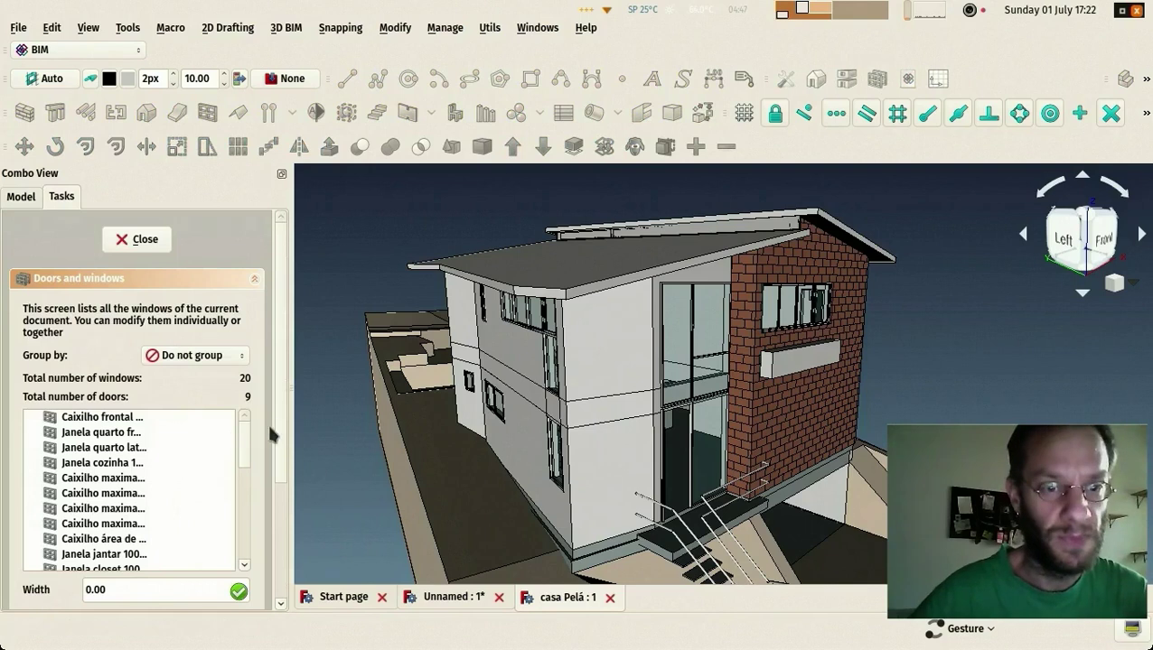
pyautogui.scroll(-2, 286, 432)
pyautogui.scroll(-6, 242, 379)
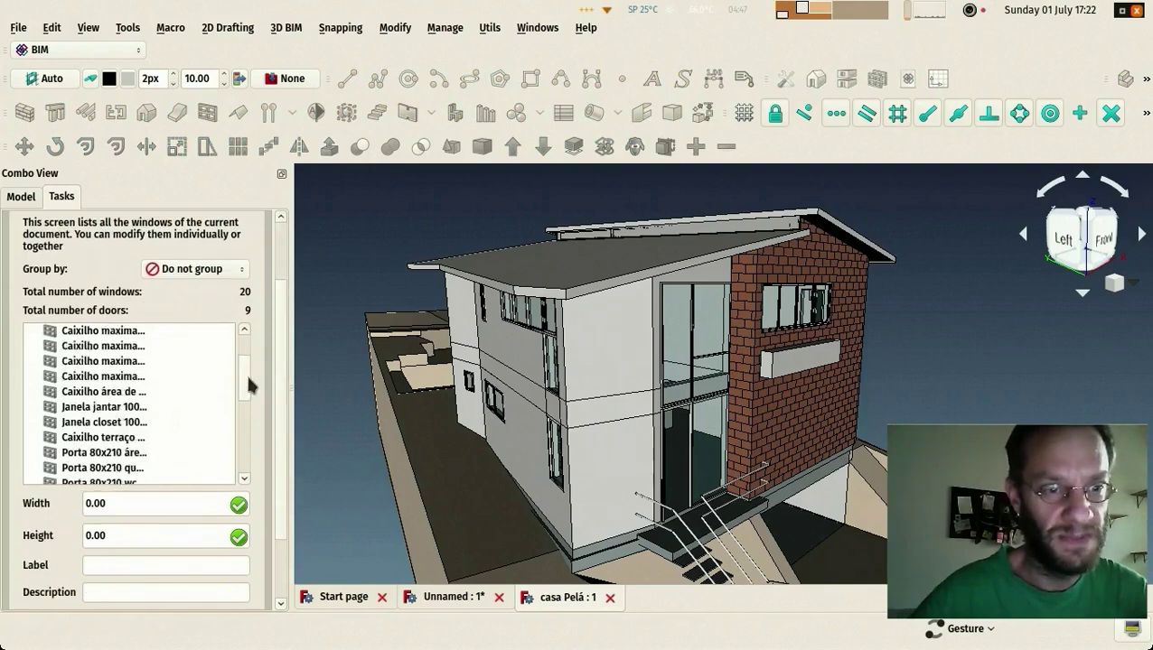
pyautogui.scroll(6, 244, 375)
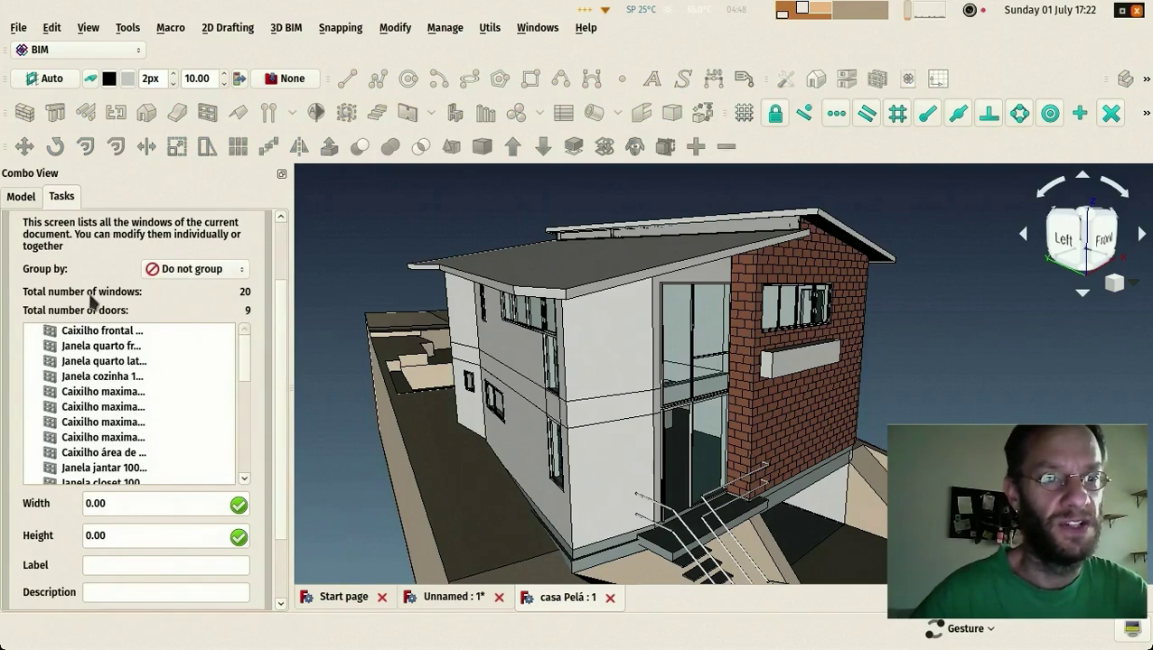
pyautogui.click(205, 274)
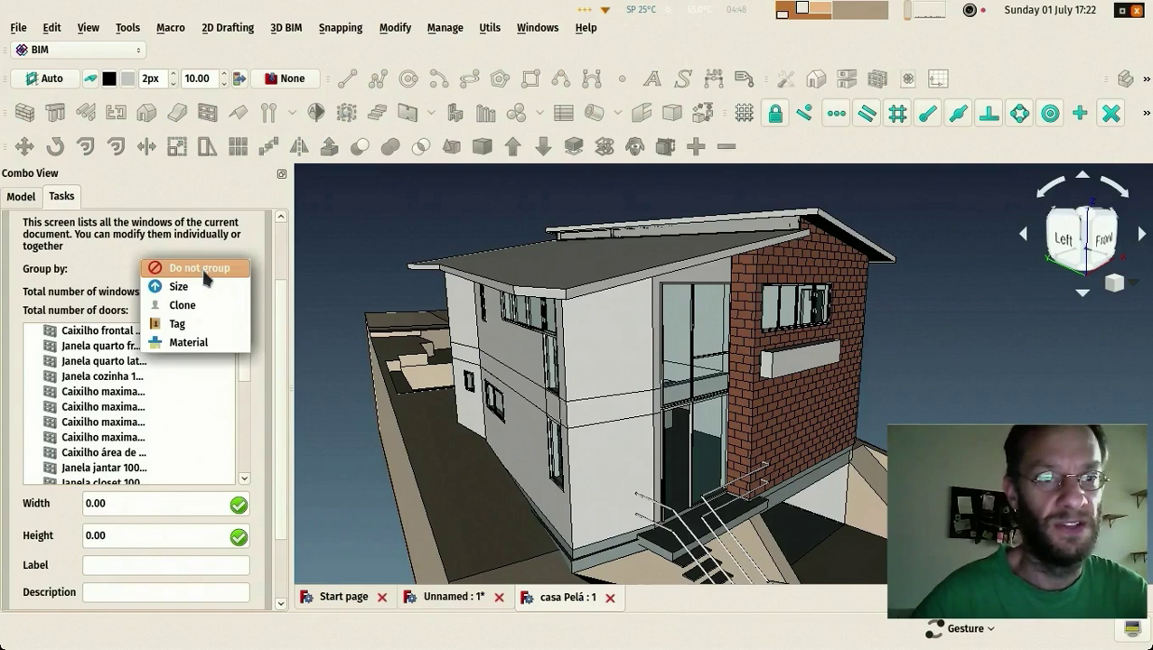
pyautogui.click(199, 286)
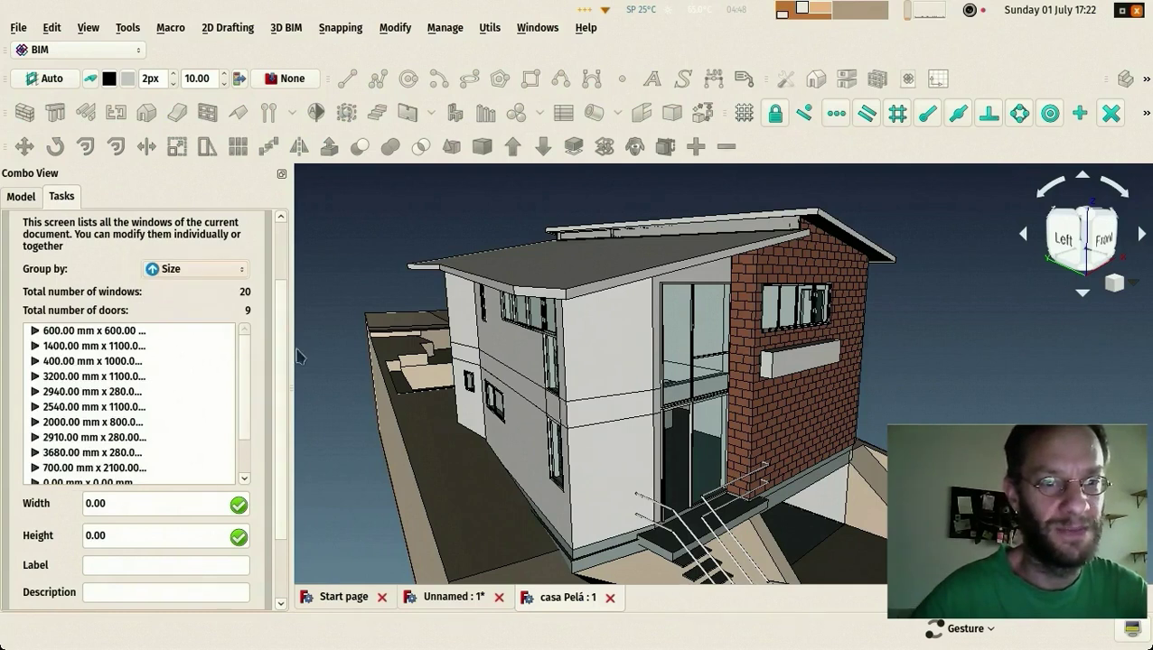
pyautogui.moveTo(287, 348); pyautogui.dragTo(352, 350)
pyautogui.click(36, 320)
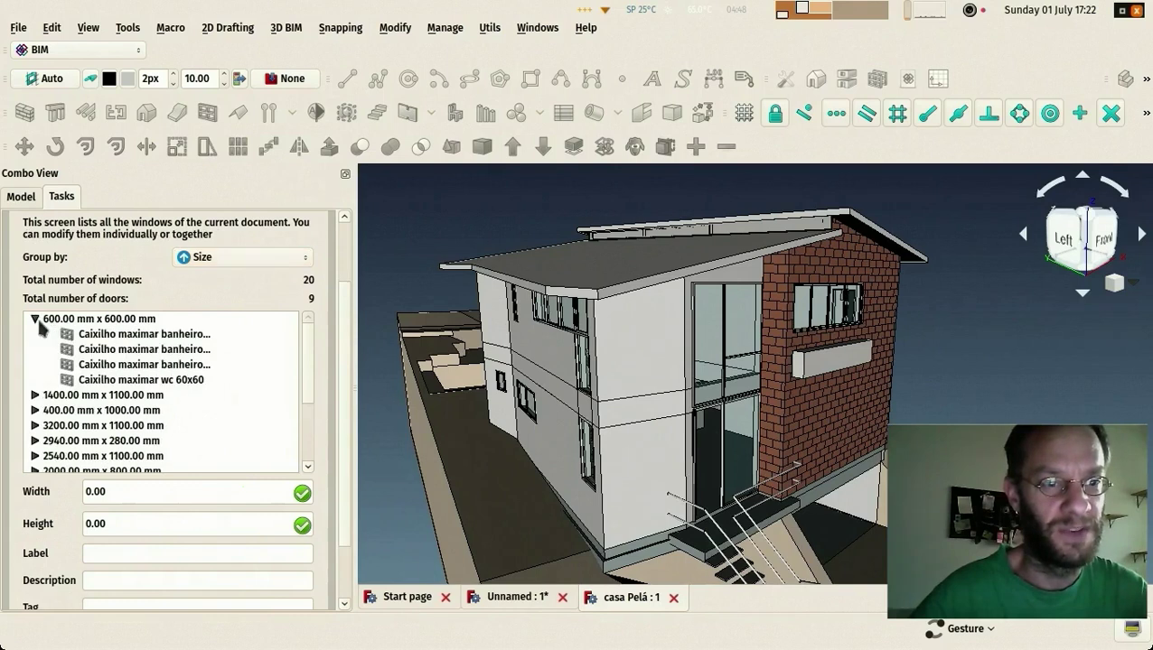
pyautogui.click(200, 261)
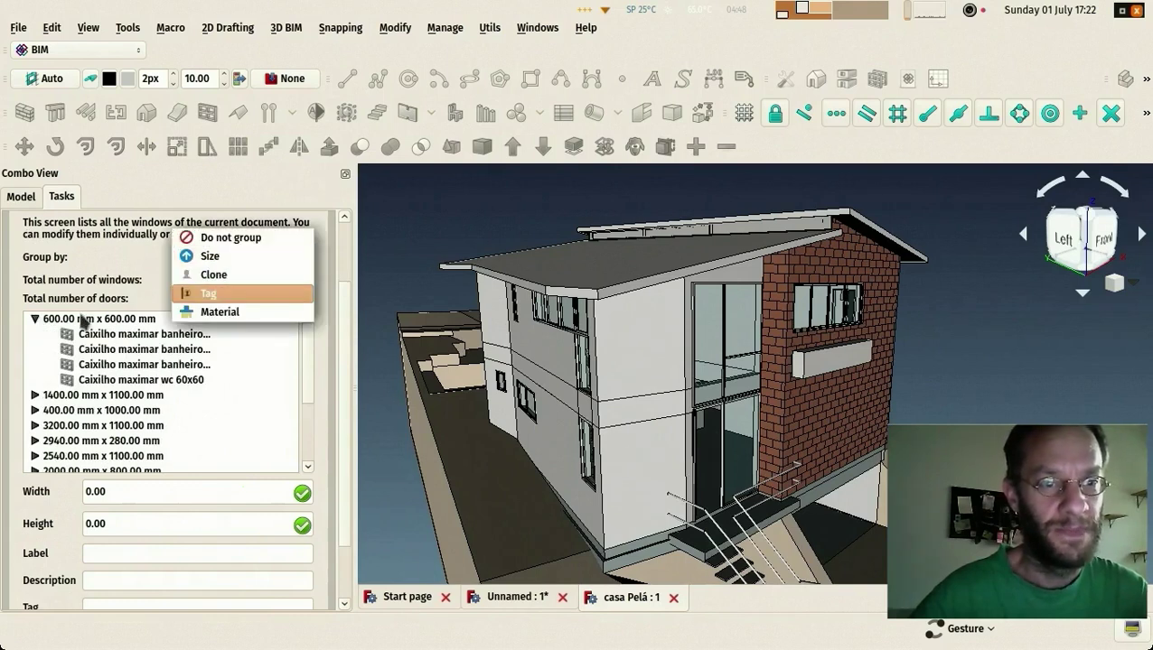
pyautogui.click(52, 325)
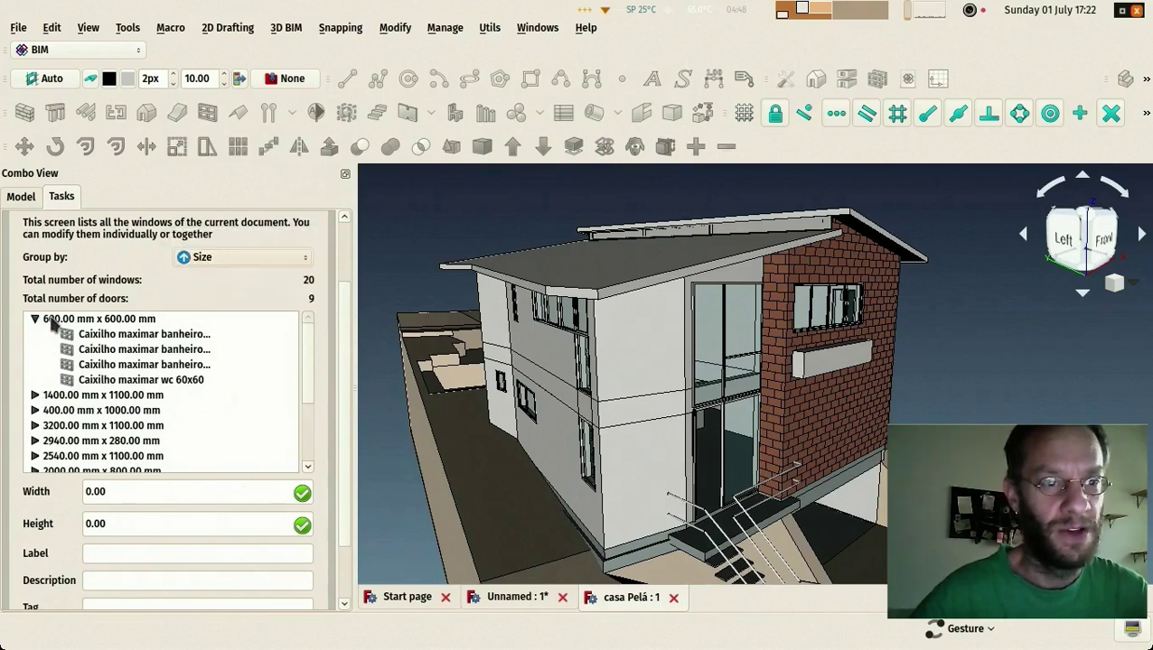
pyautogui.click(35, 397)
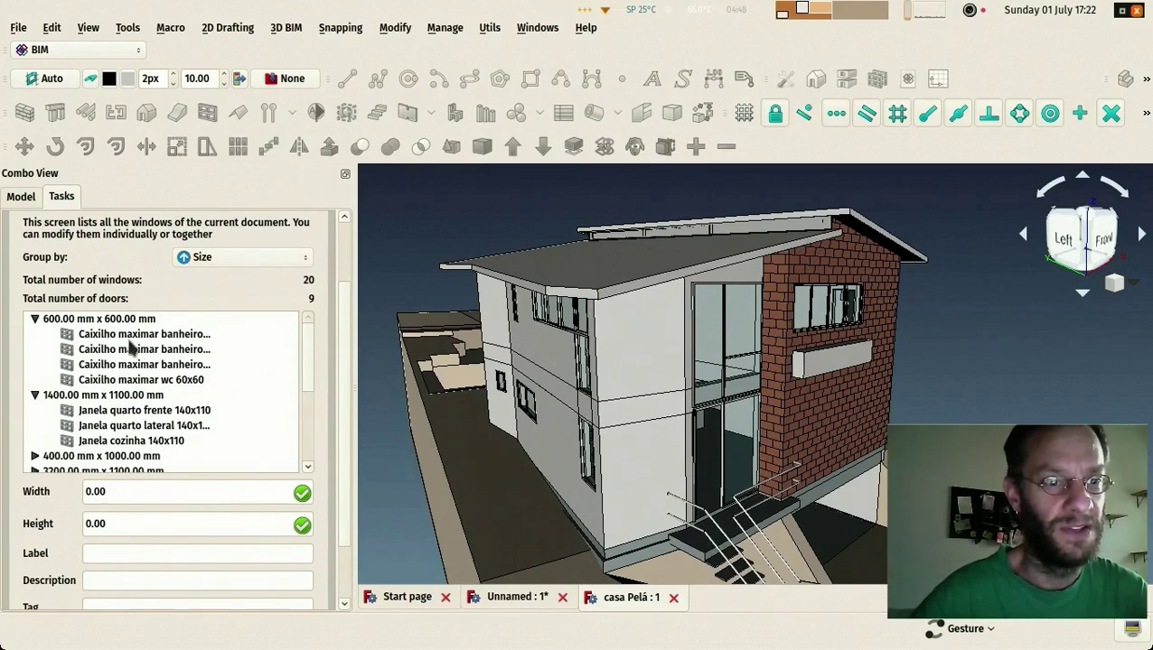
# Step: Try Group by Clone, Tag and Material, ending on Do not group
pyautogui.click(261, 256)
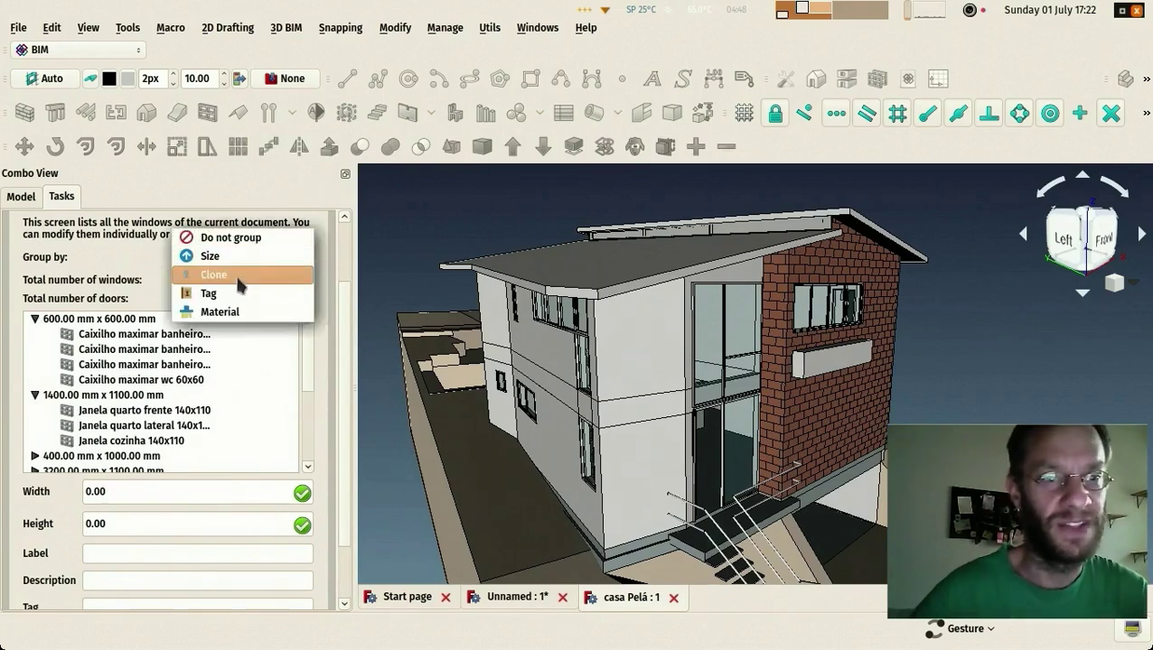
pyautogui.click(240, 276)
pyautogui.click(223, 256)
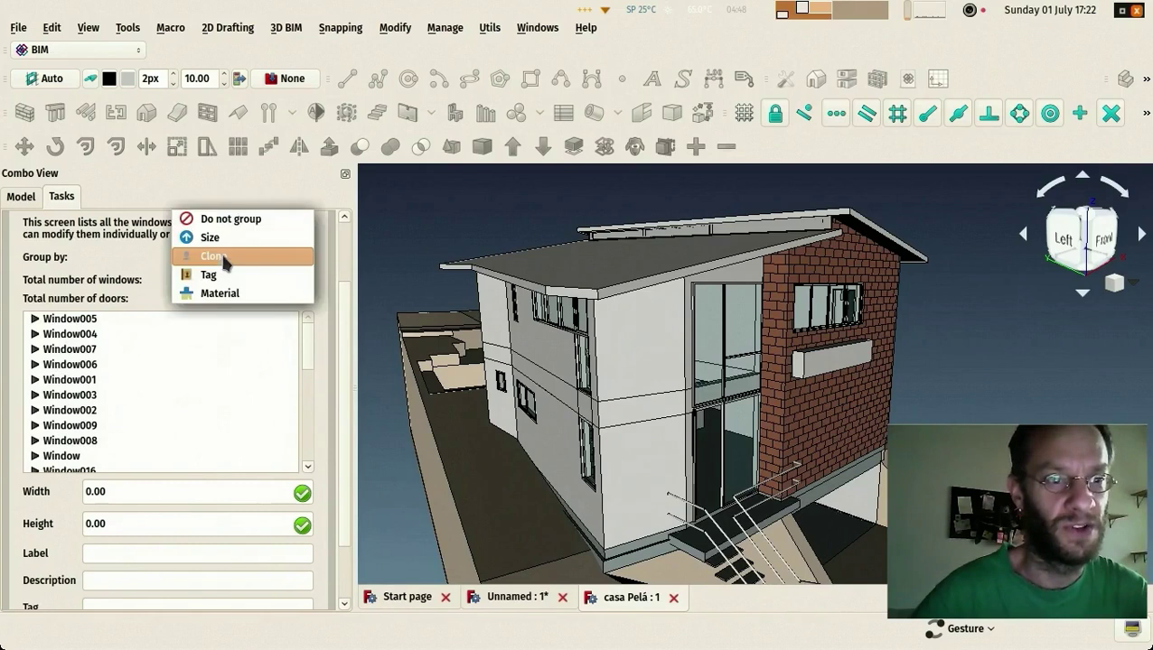
pyautogui.click(220, 276)
pyautogui.click(223, 257)
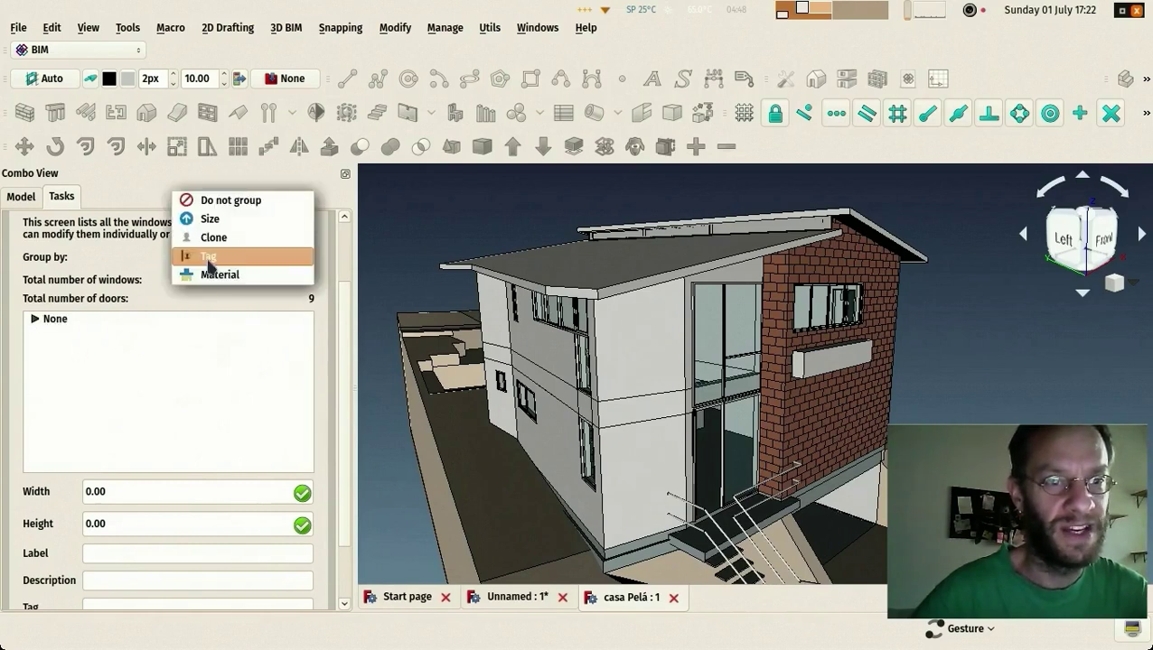
pyautogui.click(219, 270)
pyautogui.click(233, 256)
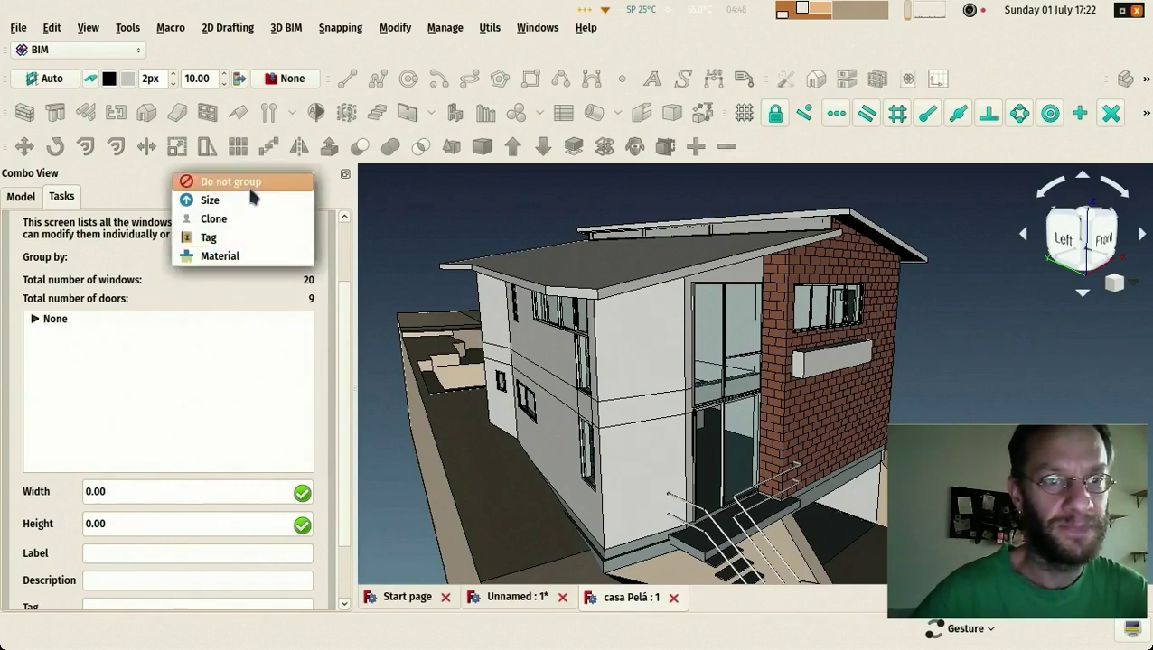
pyautogui.click(221, 182)
# Step: Review the ungrouped list of 20 windows and 9 doors, then close the Doors and windows manager
pyautogui.scroll(-5, 119, 403)
pyautogui.scroll(-2, 124, 392)
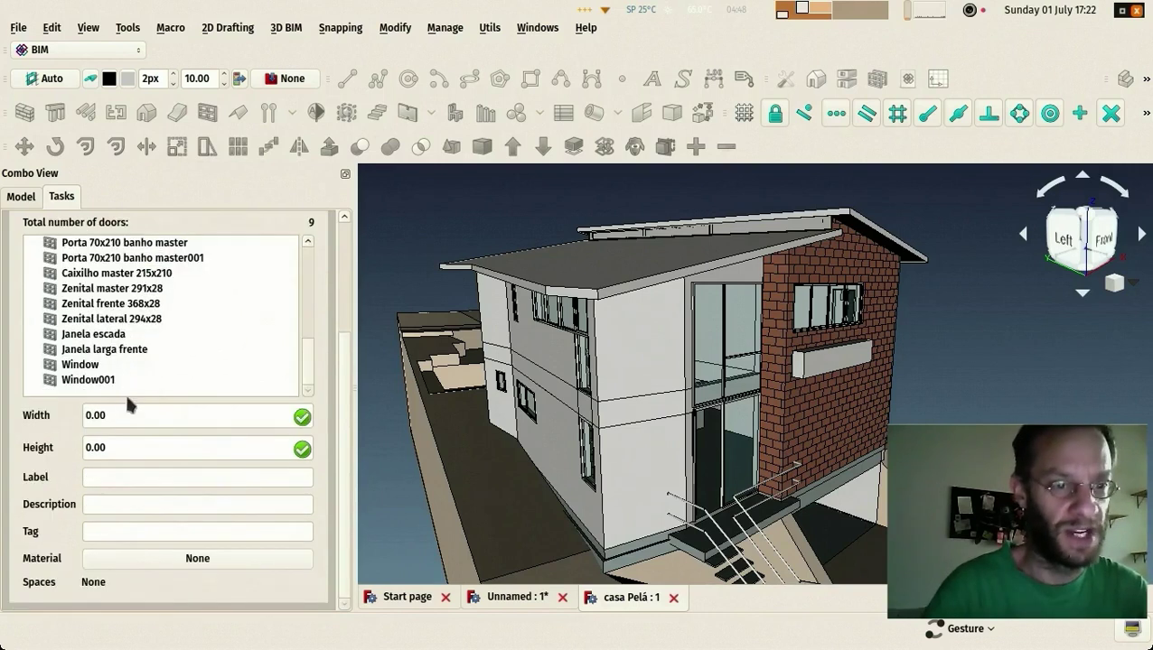
pyautogui.scroll(1, 144, 373)
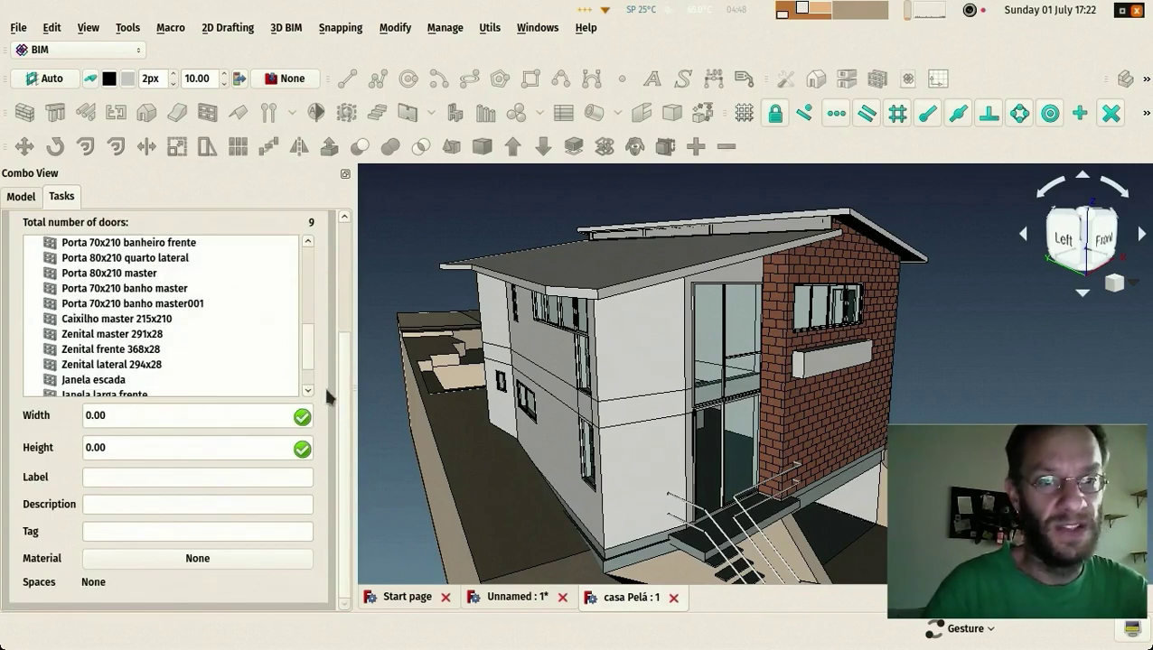
pyautogui.scroll(2, 348, 410)
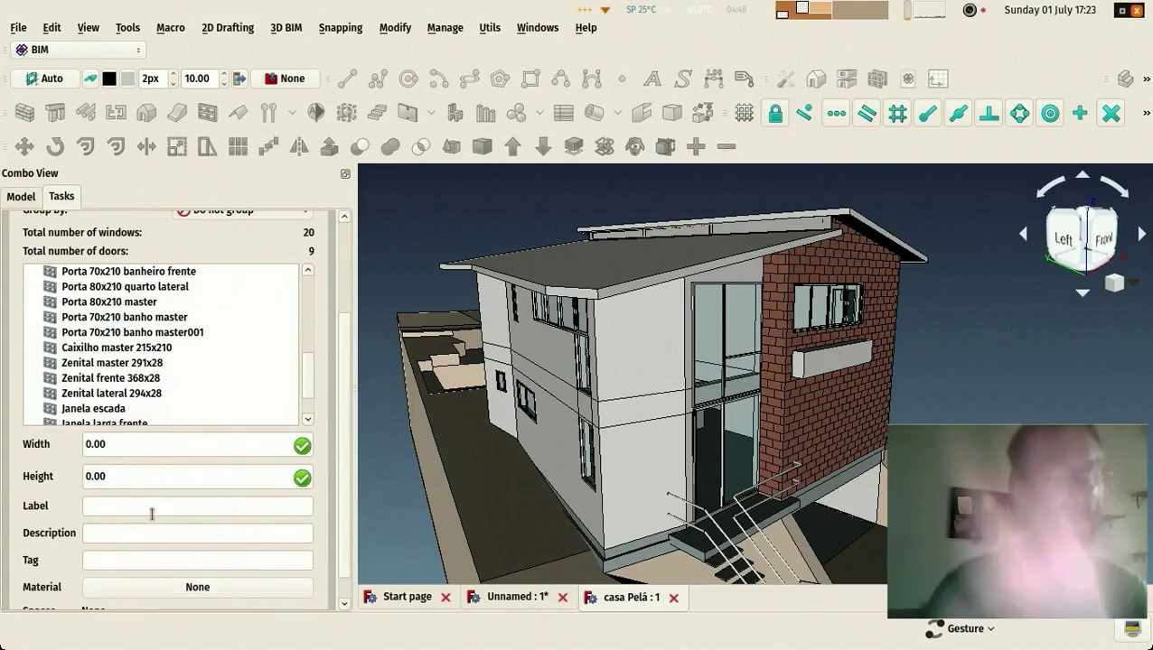
pyautogui.scroll(4, 343, 388)
pyautogui.scroll(-6, 355, 370)
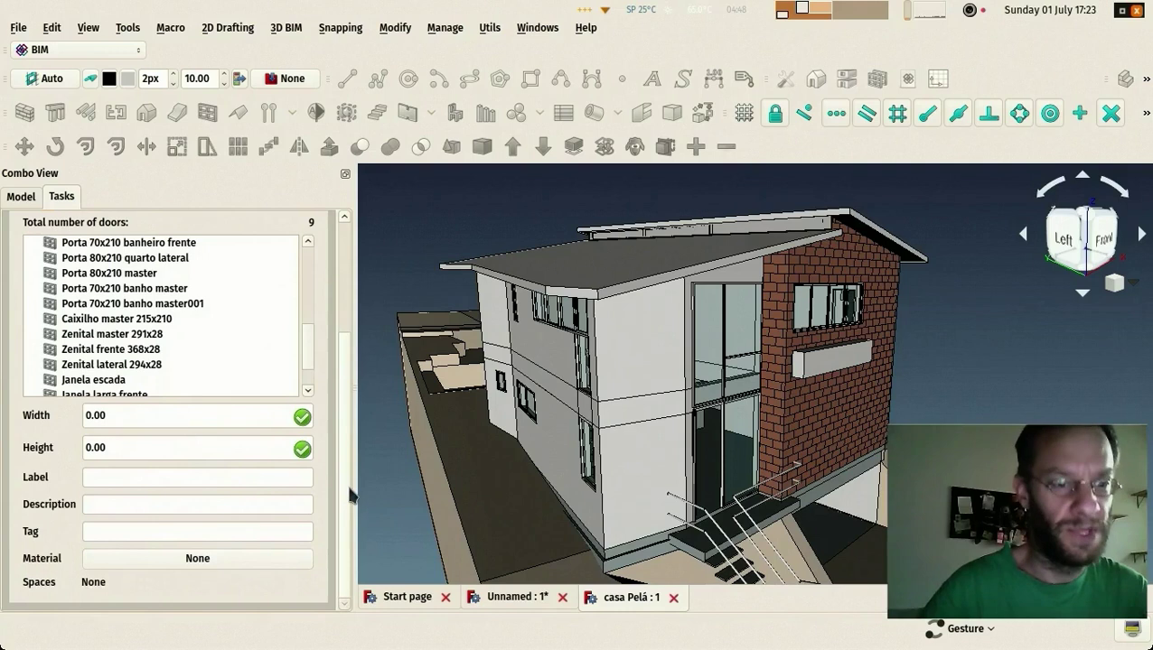
pyautogui.scroll(10, 344, 459)
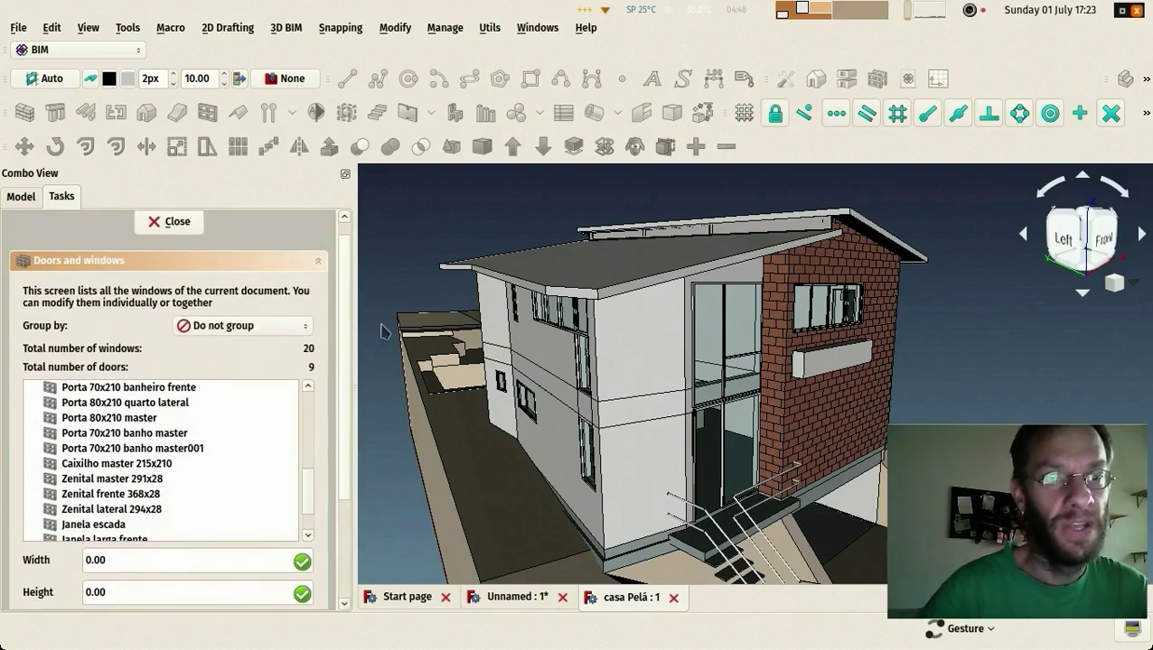
pyautogui.scroll(-7, 347, 398)
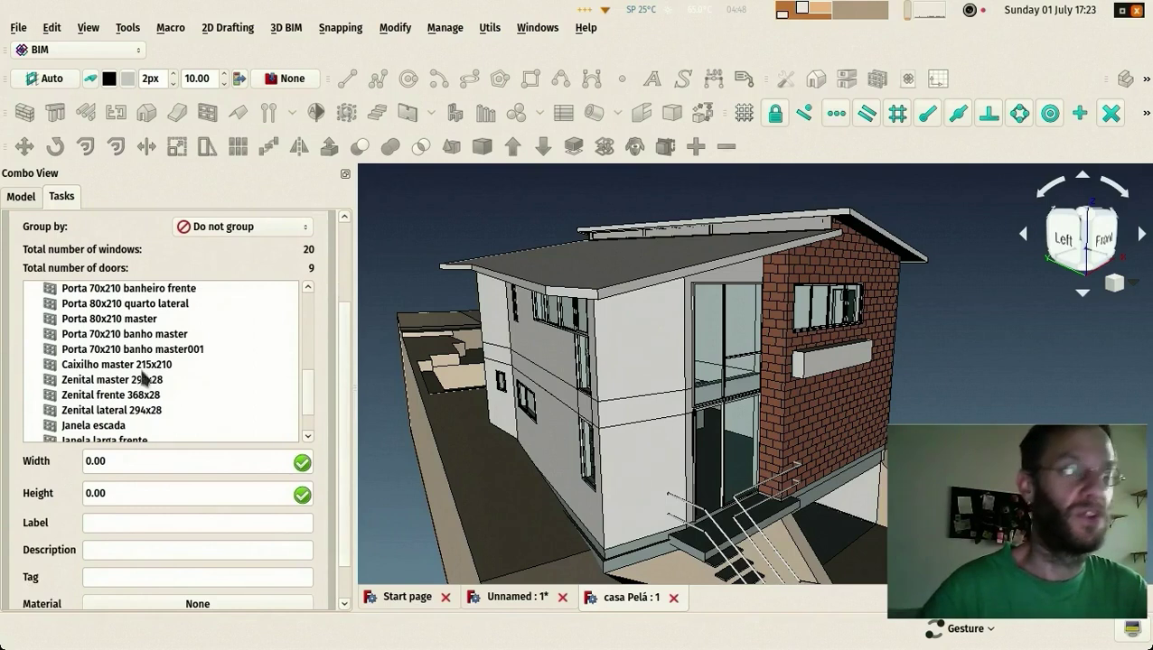
pyautogui.scroll(7, 348, 397)
pyautogui.scroll(-10, 332, 494)
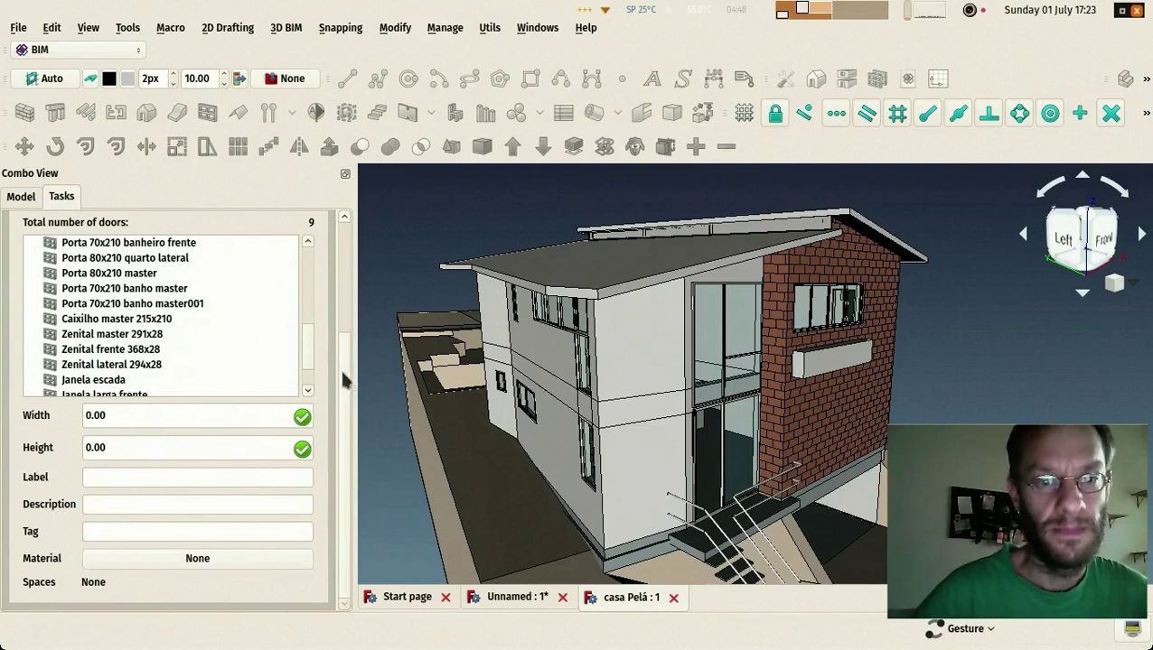
pyautogui.moveTo(342, 373); pyautogui.dragTo(348, 225)
pyautogui.click(164, 240)
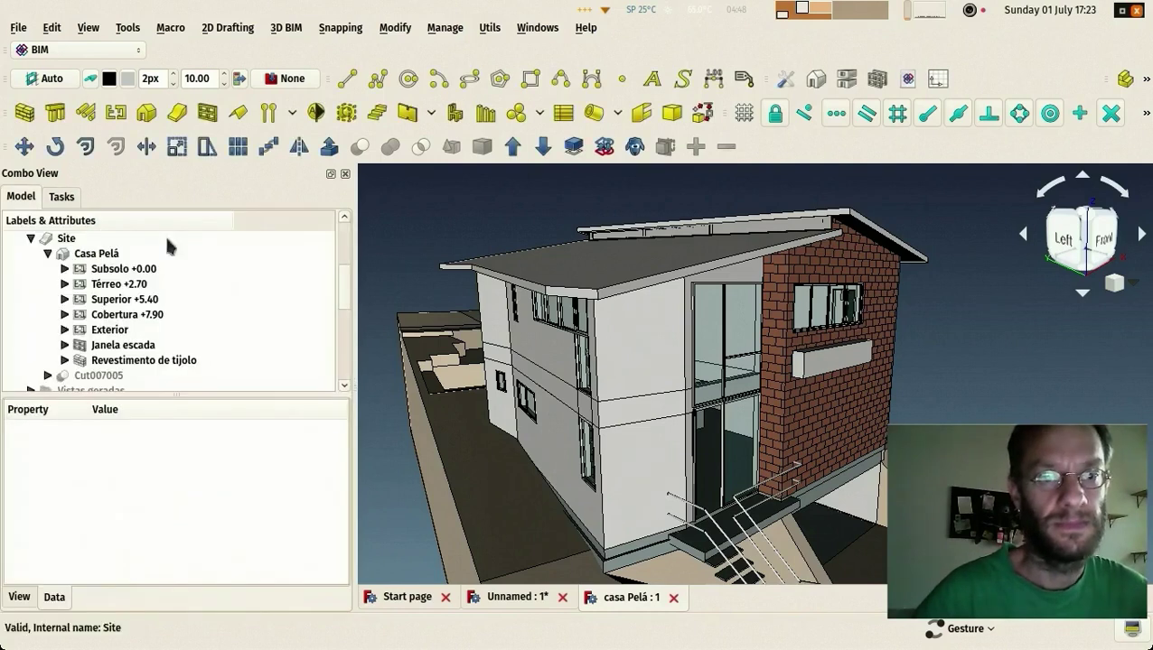
# Step: Move and enlarge the IFC Elements Manager and order its elements by IFC type
pyautogui.click(907, 79)
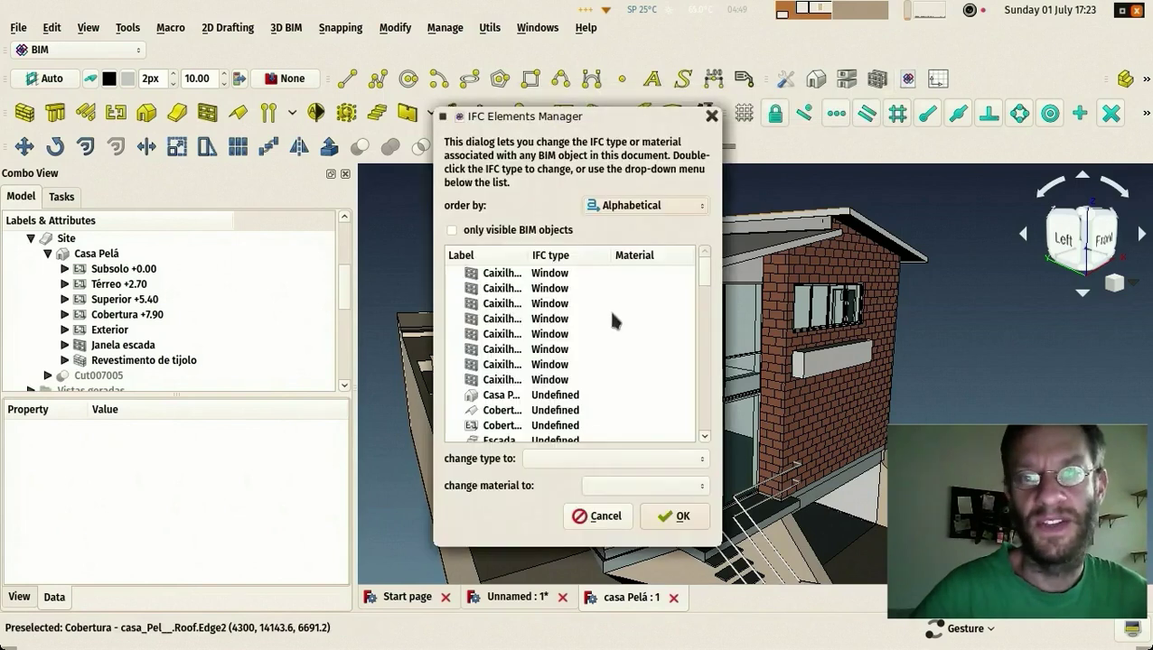
pyautogui.moveTo(599, 118); pyautogui.dragTo(576, 90)
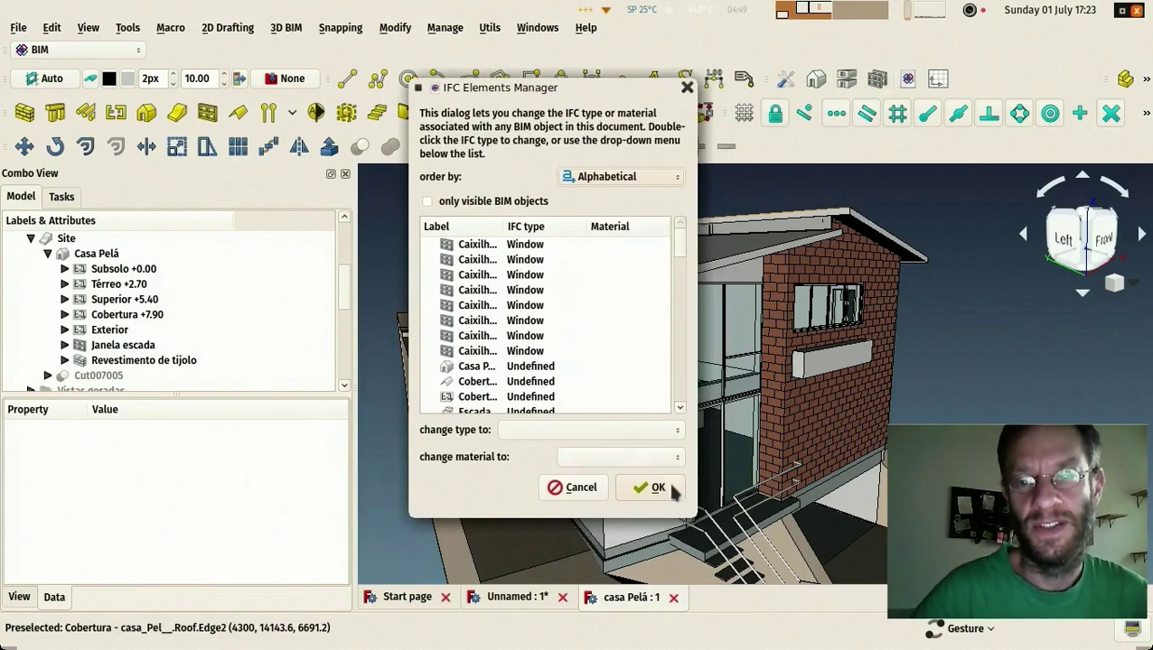
pyautogui.moveTo(684, 508); pyautogui.dragTo(867, 540)
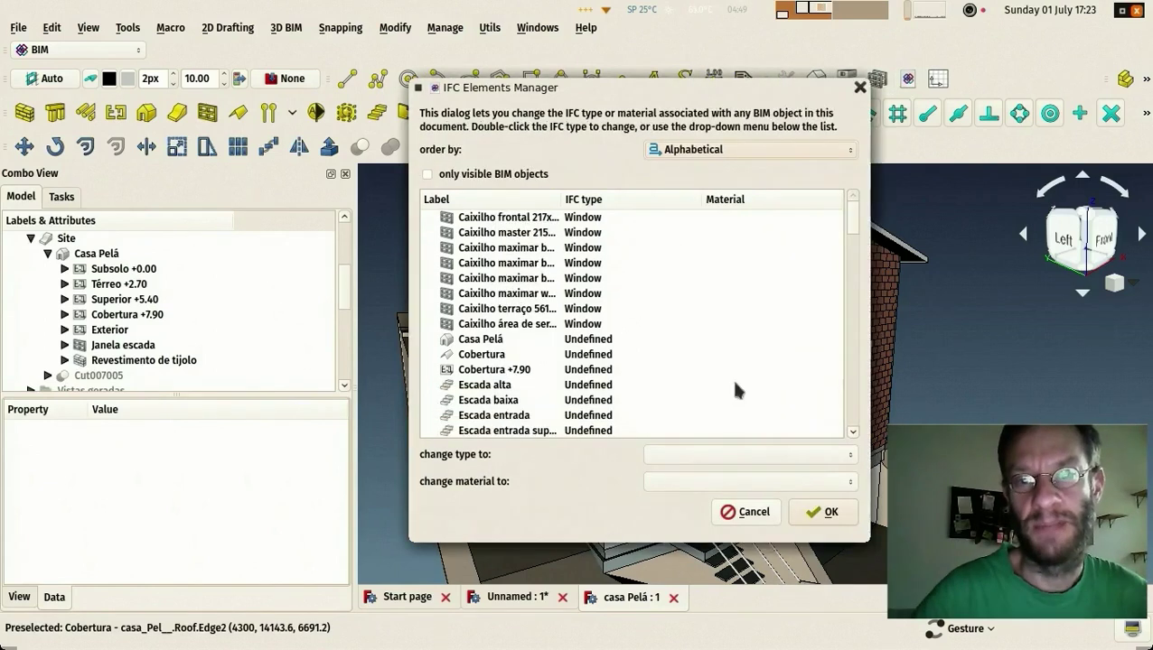
pyautogui.click(750, 149)
pyautogui.click(749, 185)
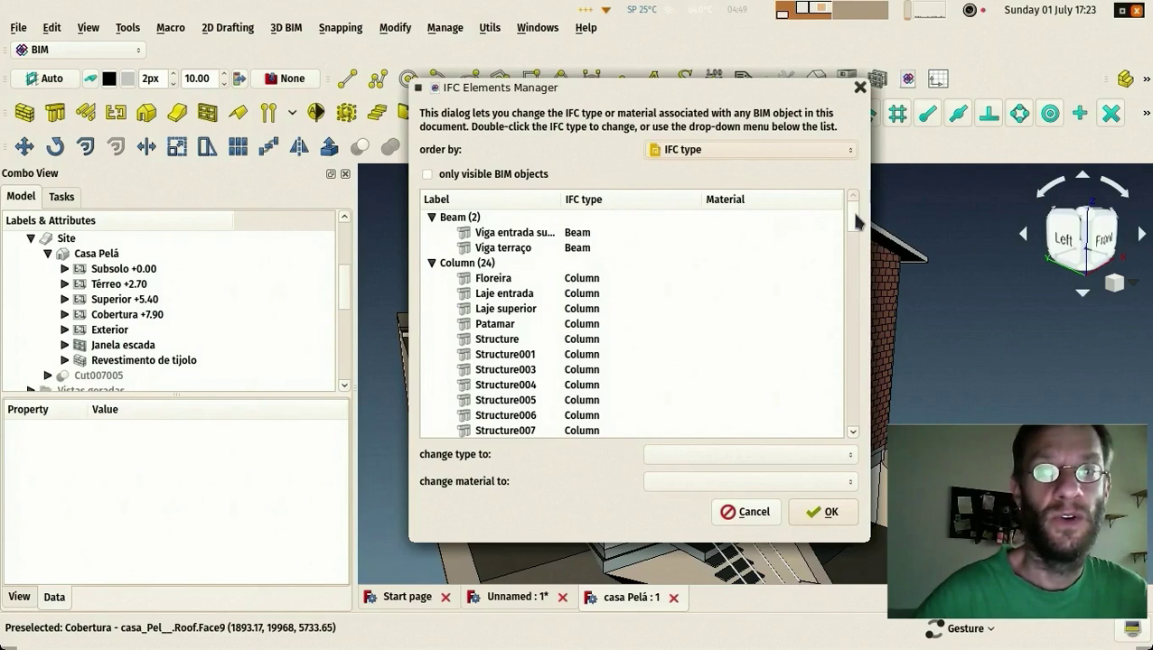
pyautogui.moveTo(856, 221); pyautogui.dragTo(845, 163)
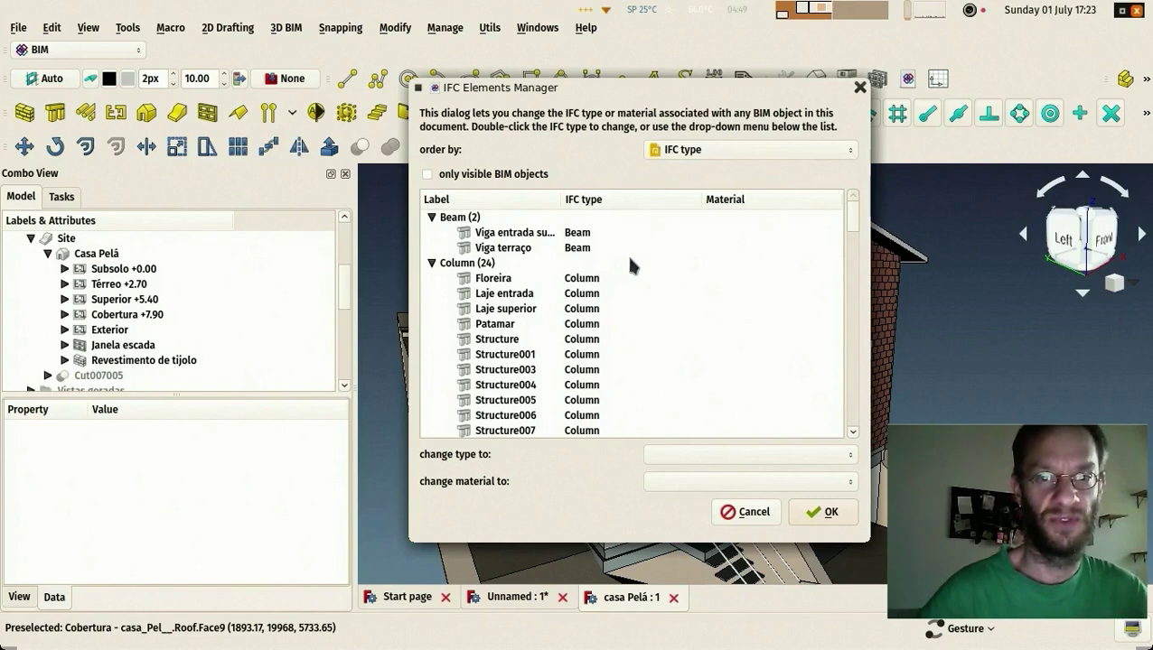
pyautogui.scroll(-11, 631, 264)
pyautogui.scroll(6, 630, 264)
pyautogui.scroll(5, 630, 264)
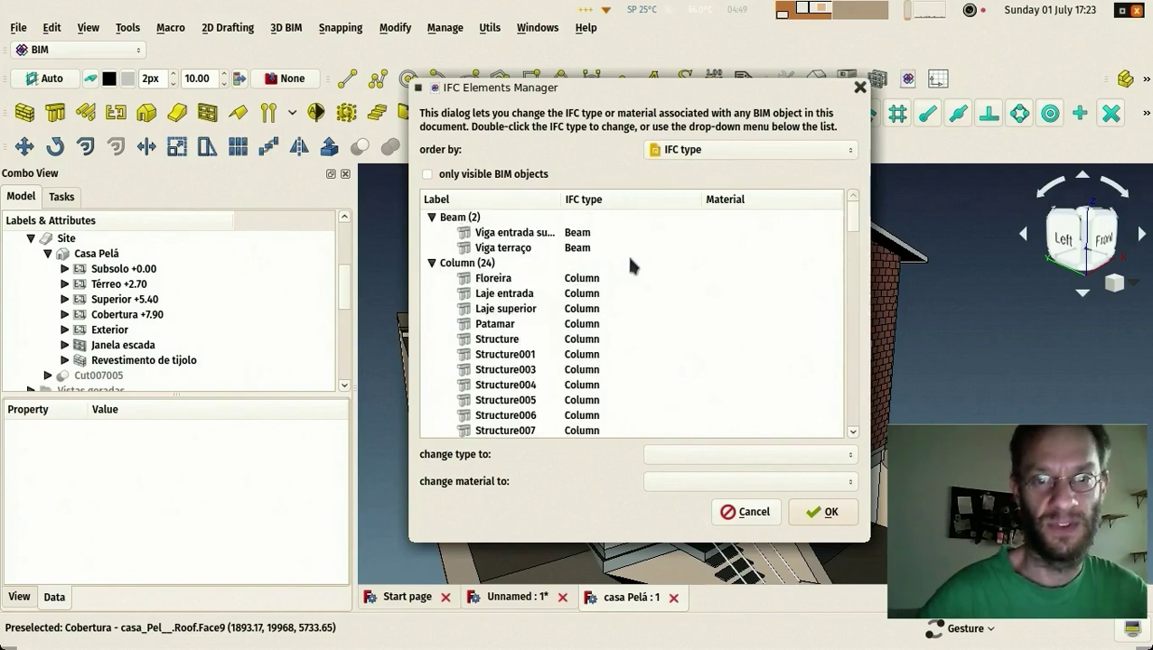
# Step: Switch the ordering to Material, then back to IFC type
pyautogui.click(733, 147)
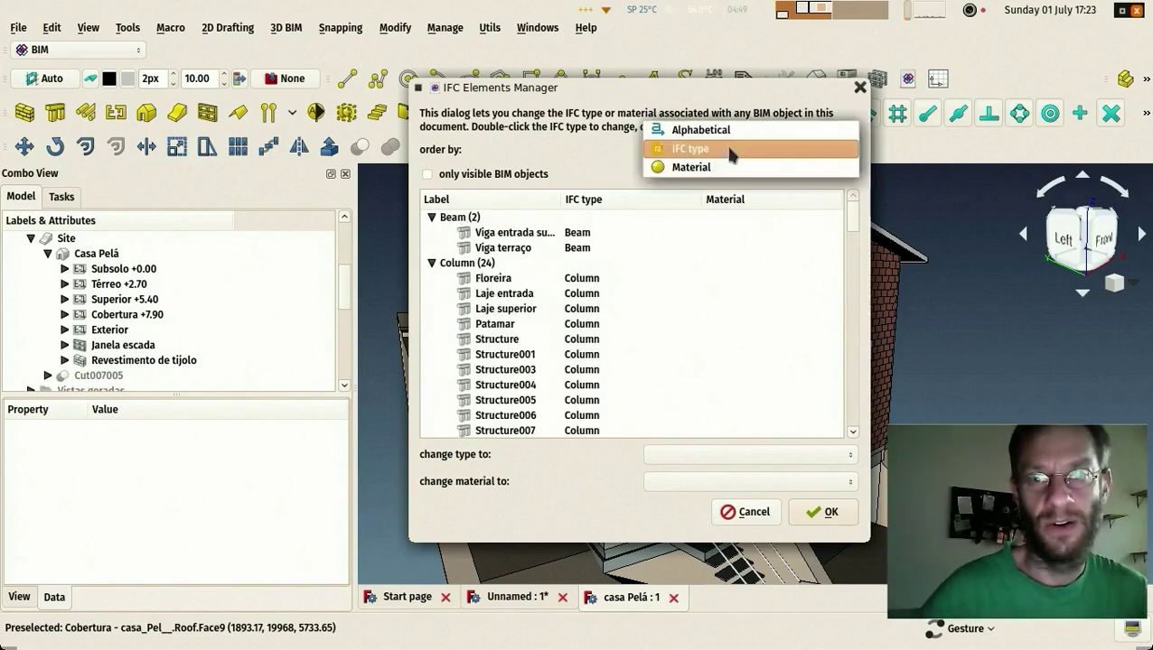
pyautogui.click(719, 168)
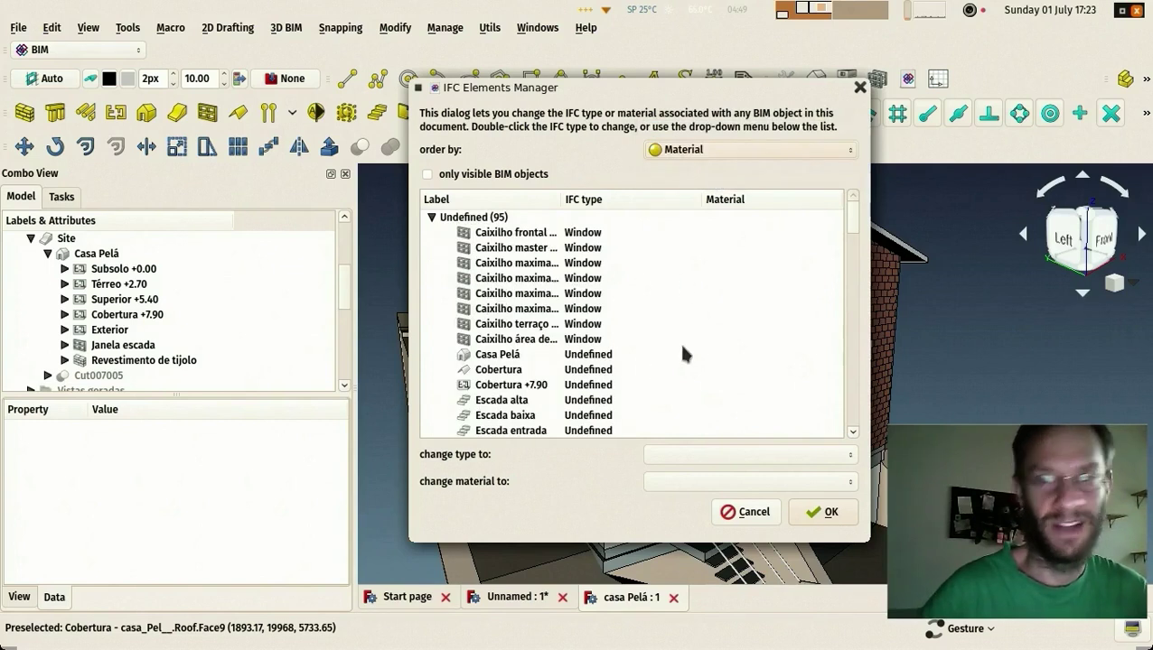
pyautogui.click(764, 150)
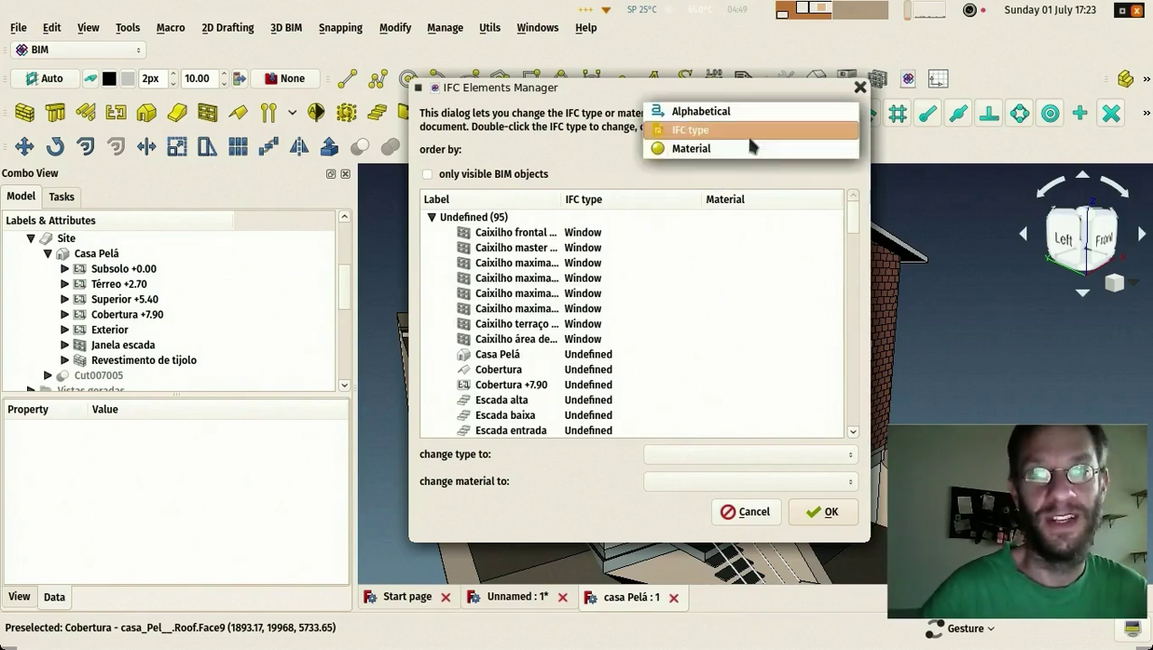
pyautogui.click(744, 134)
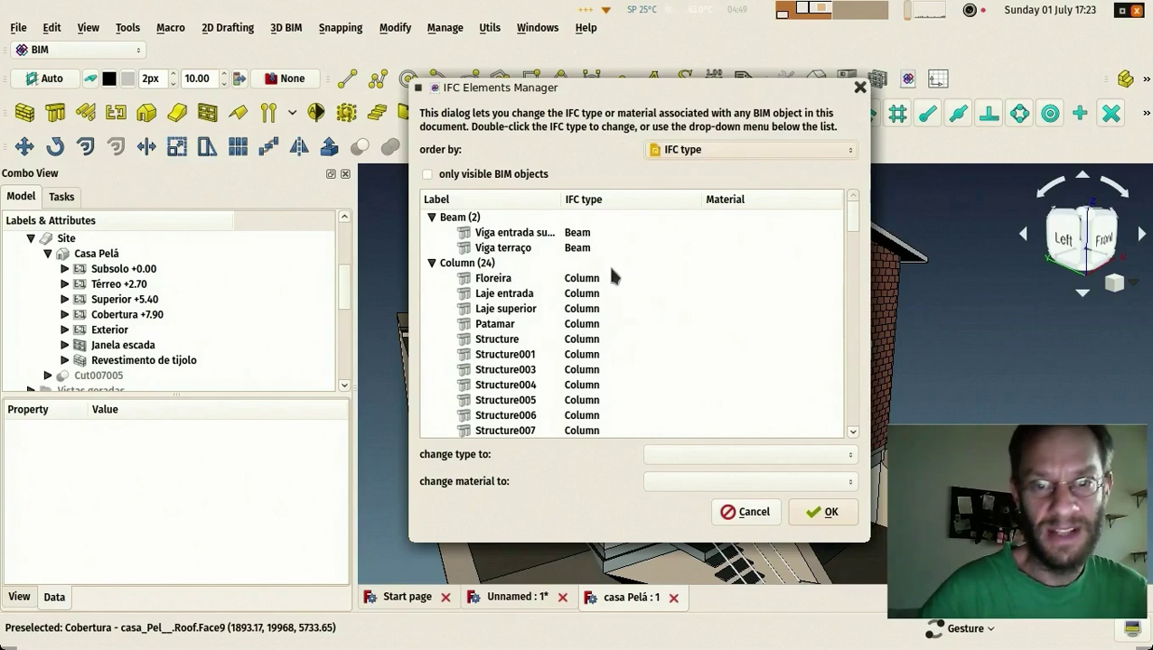
pyautogui.scroll(-5, 619, 288)
pyautogui.scroll(5, 594, 298)
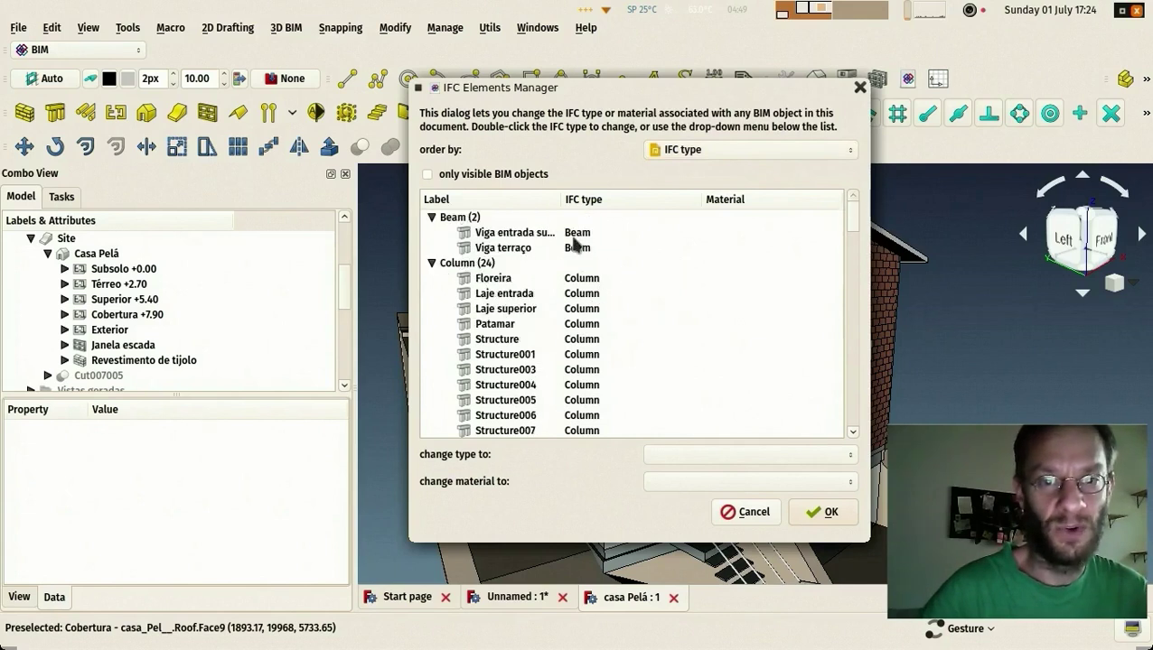
pyautogui.click(591, 280)
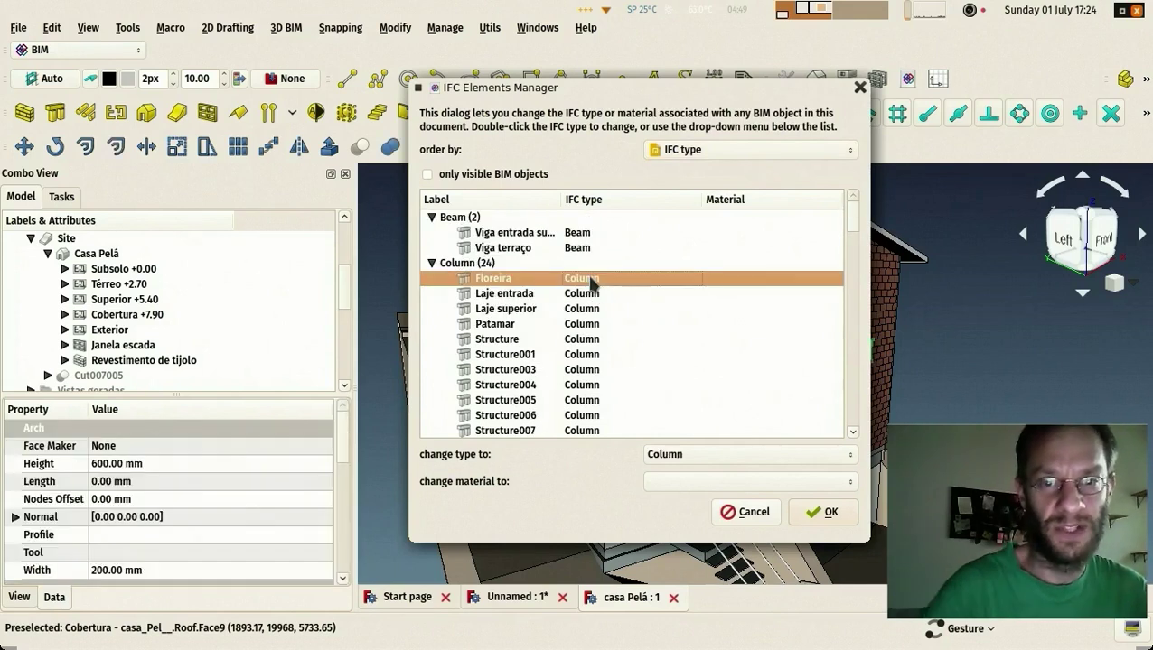
pyautogui.click(574, 295)
pyautogui.keyDown('shift'); pyautogui.click(582, 310); pyautogui.keyUp('shift')
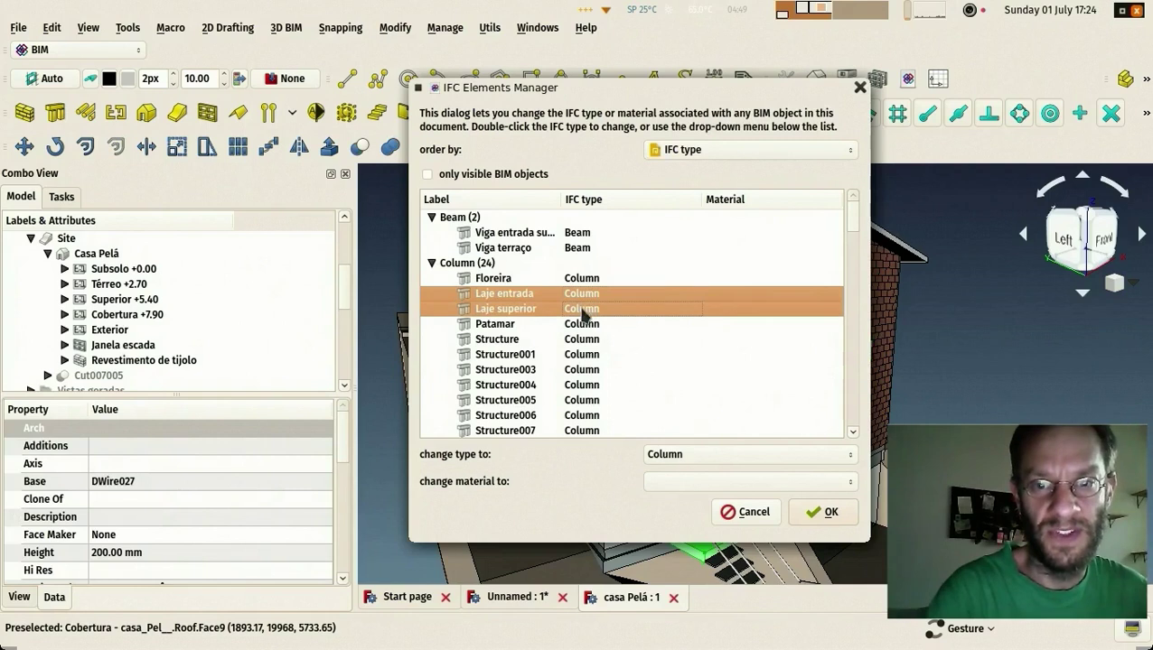
pyautogui.click(680, 455)
pyautogui.scroll(-20, 682, 459)
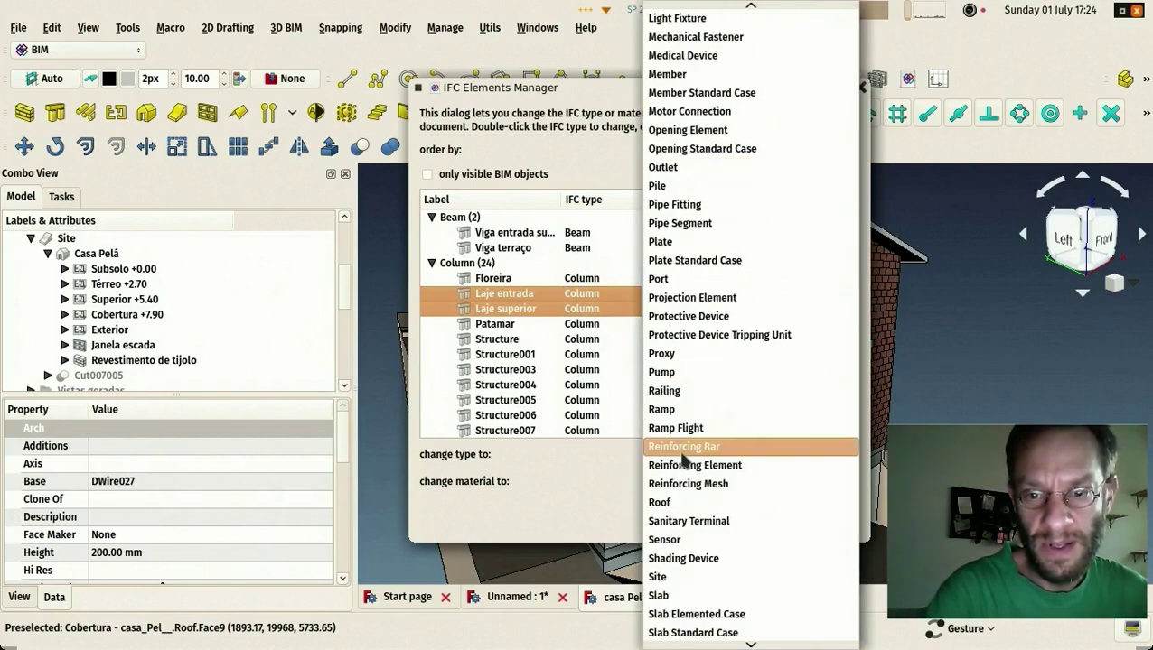
pyautogui.click(669, 595)
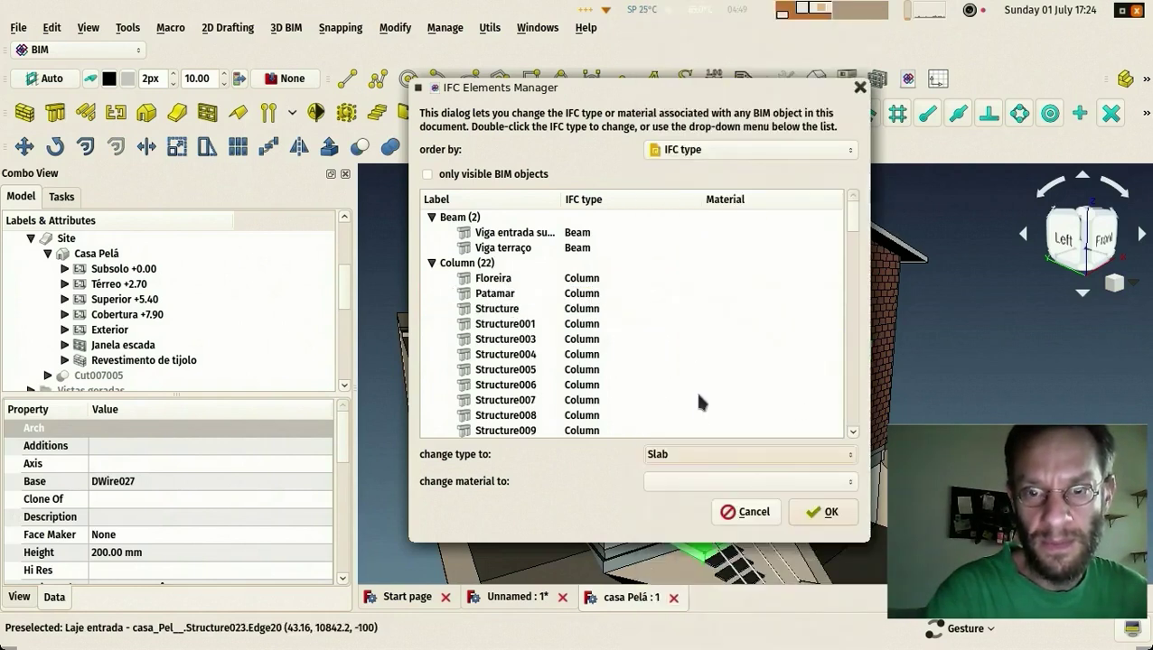
pyautogui.scroll(-12, 722, 307)
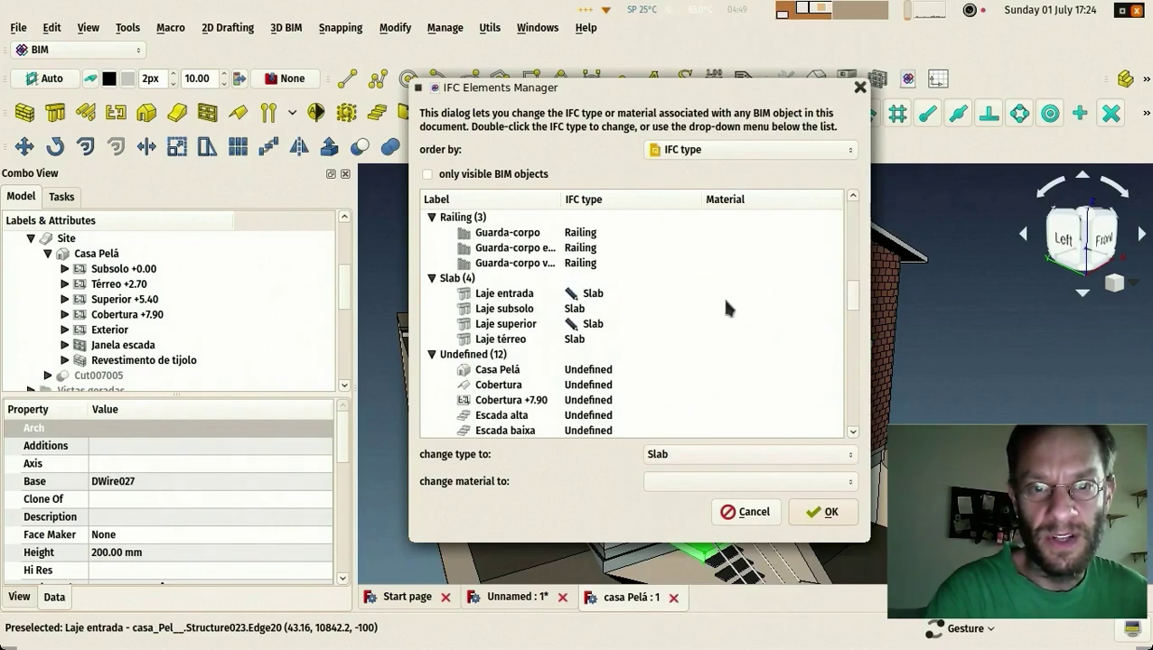
pyautogui.scroll(12, 545, 322)
pyautogui.scroll(-15, 598, 268)
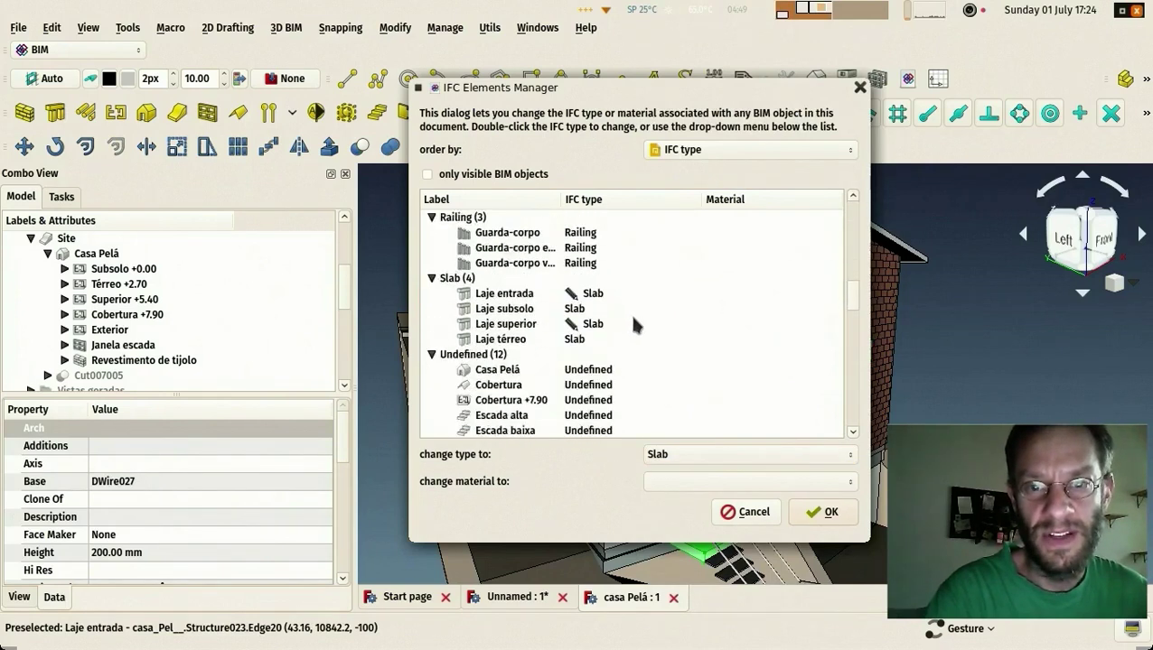
pyautogui.scroll(4, 596, 267)
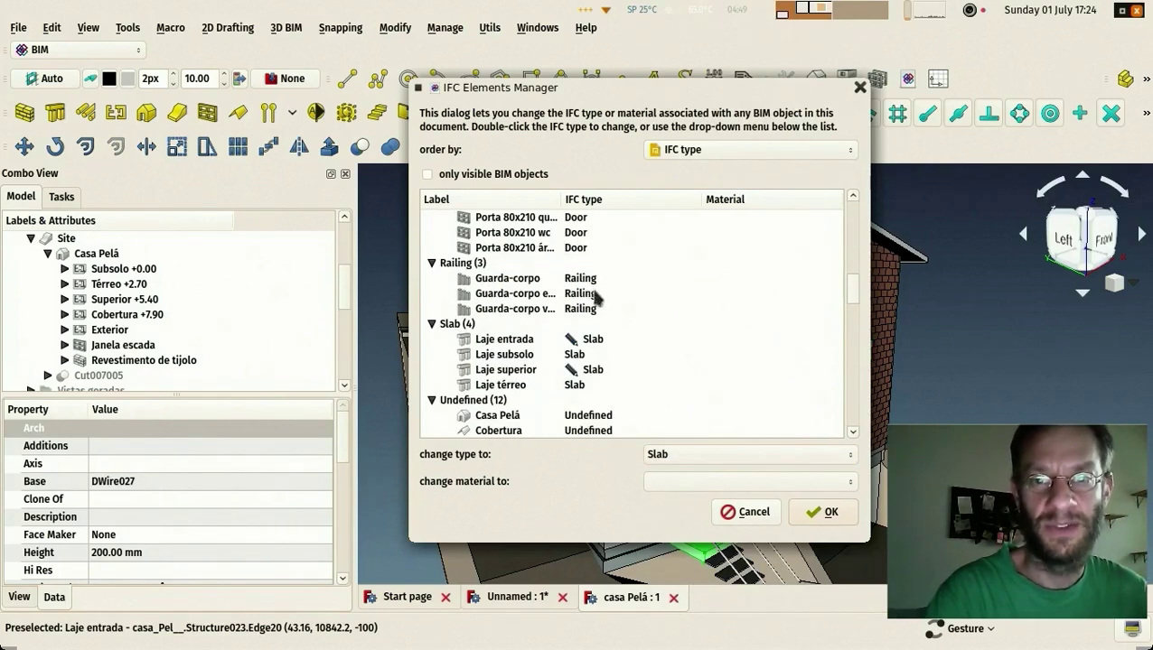
pyautogui.click(823, 511)
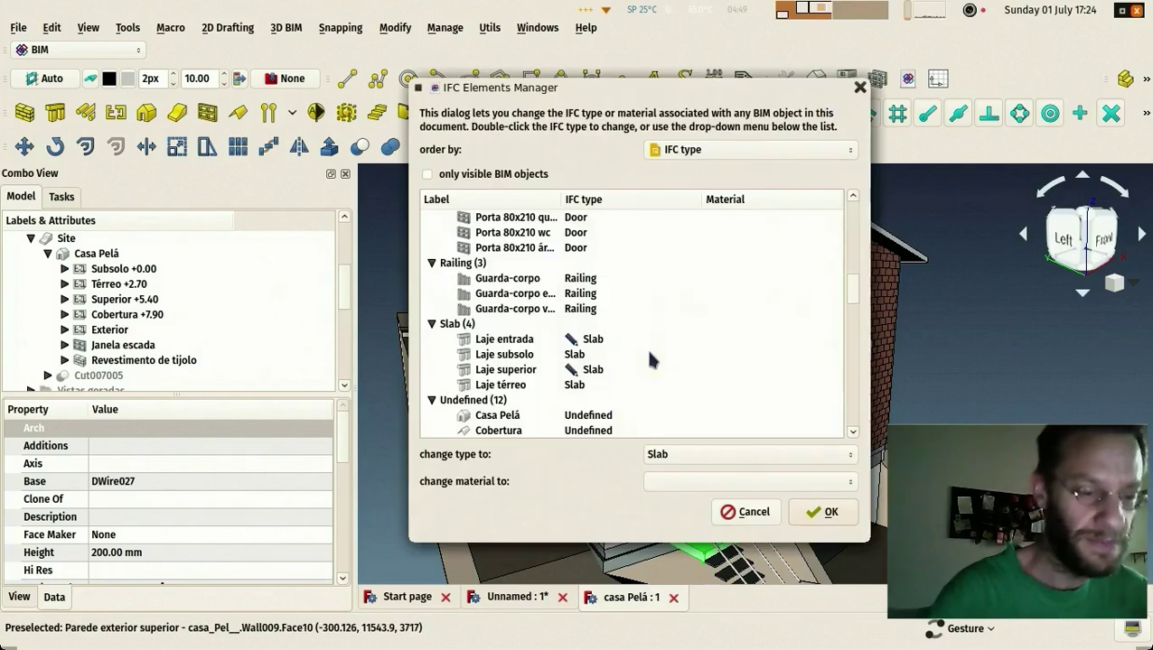
pyautogui.scroll(12, 640, 327)
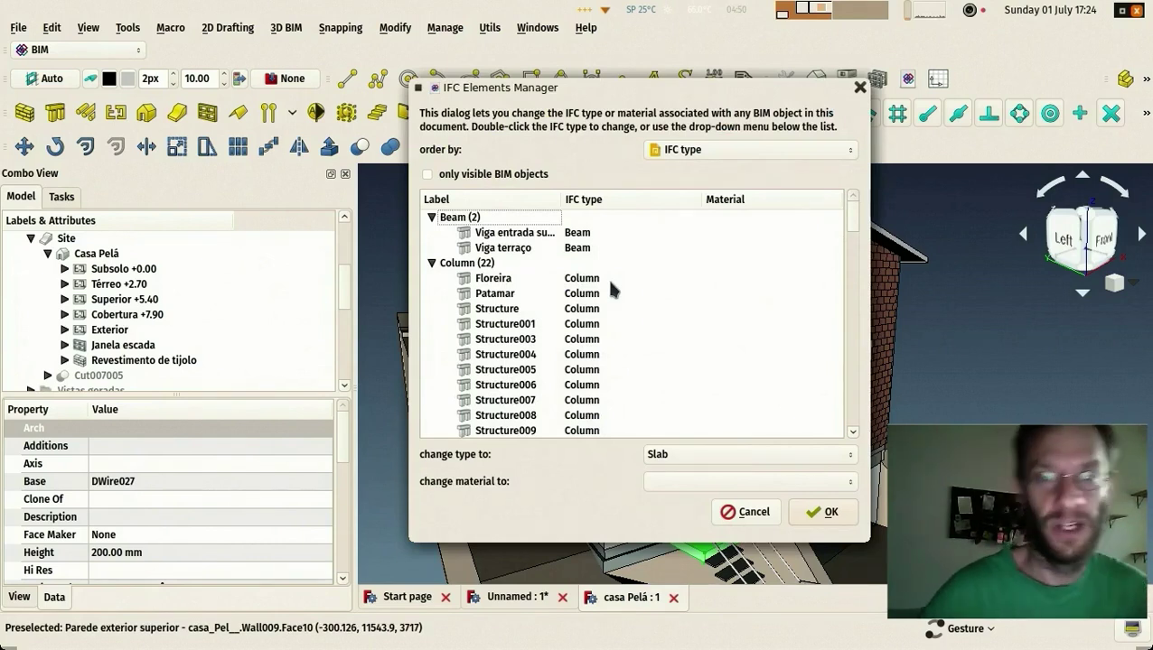
# Step: Browse Floreira's IFC type dropdown without changing it, then Cancel the IFC Elements Manager
pyautogui.click(585, 280)
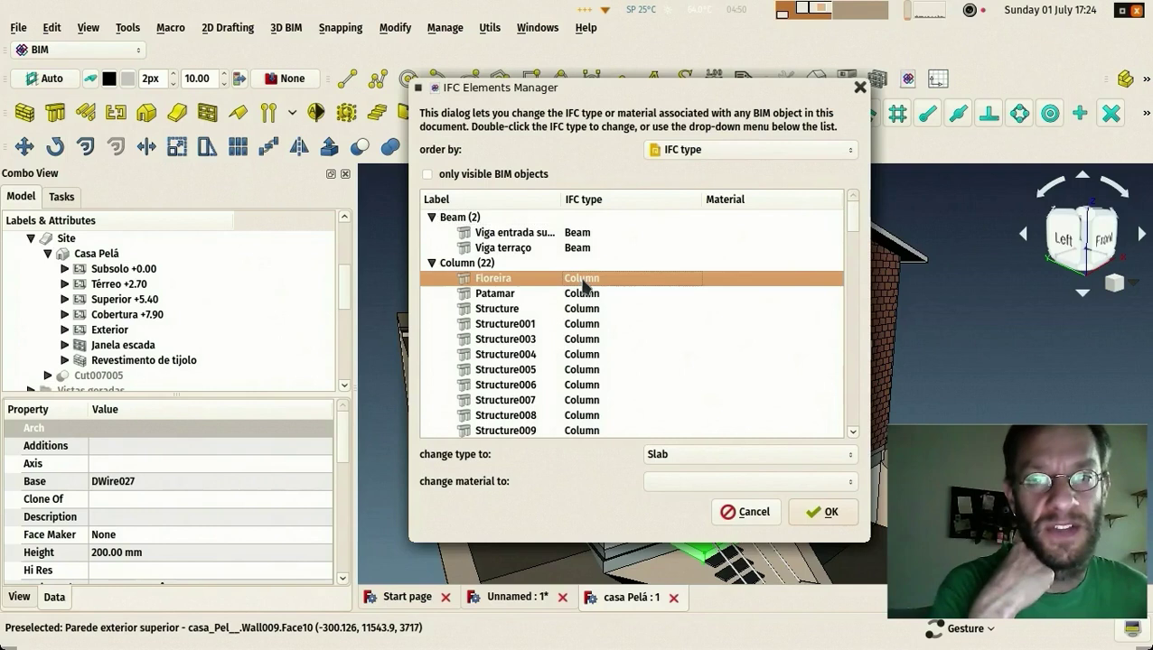
pyautogui.doubleClick(584, 284)
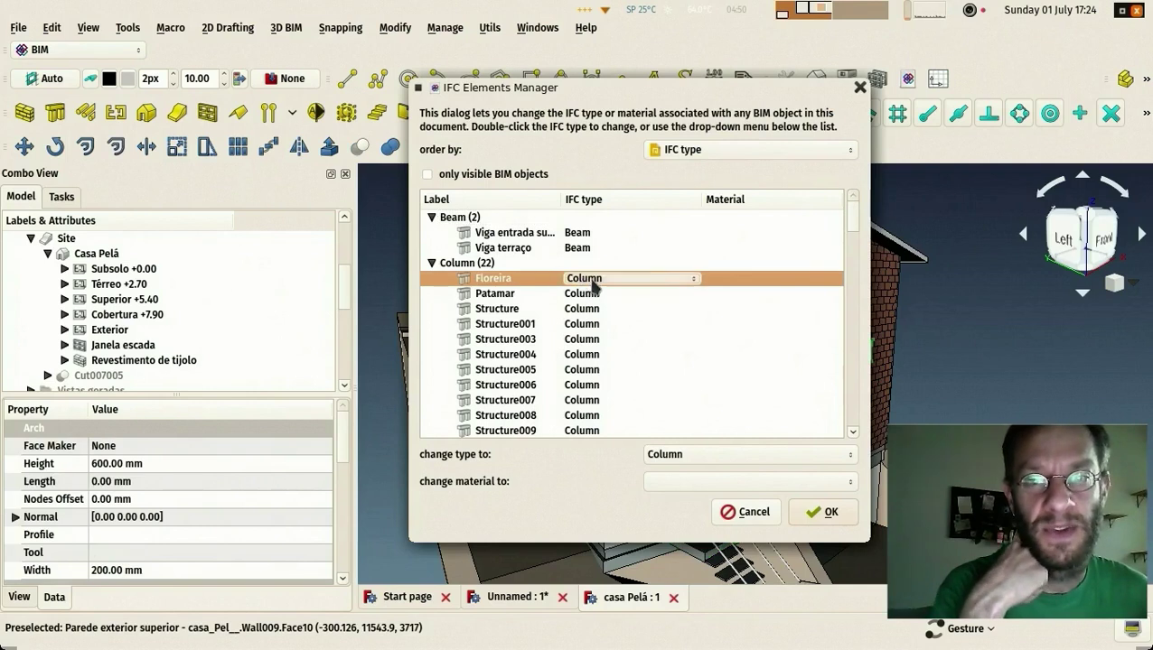
pyautogui.click(600, 285)
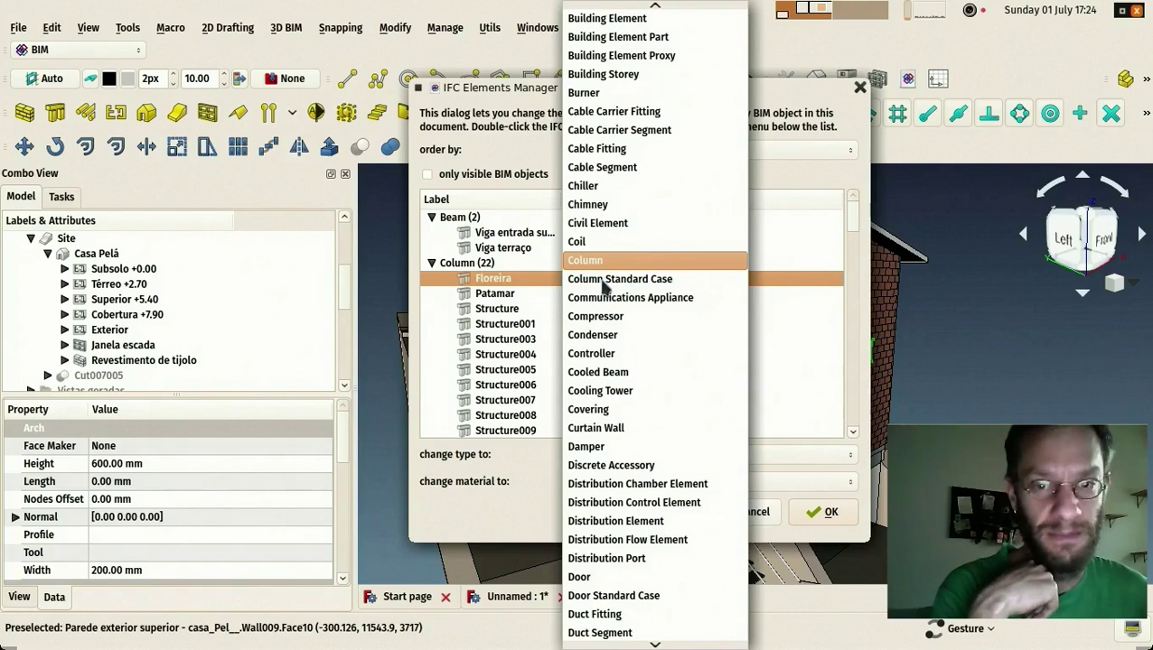
pyautogui.scroll(-20, 604, 287)
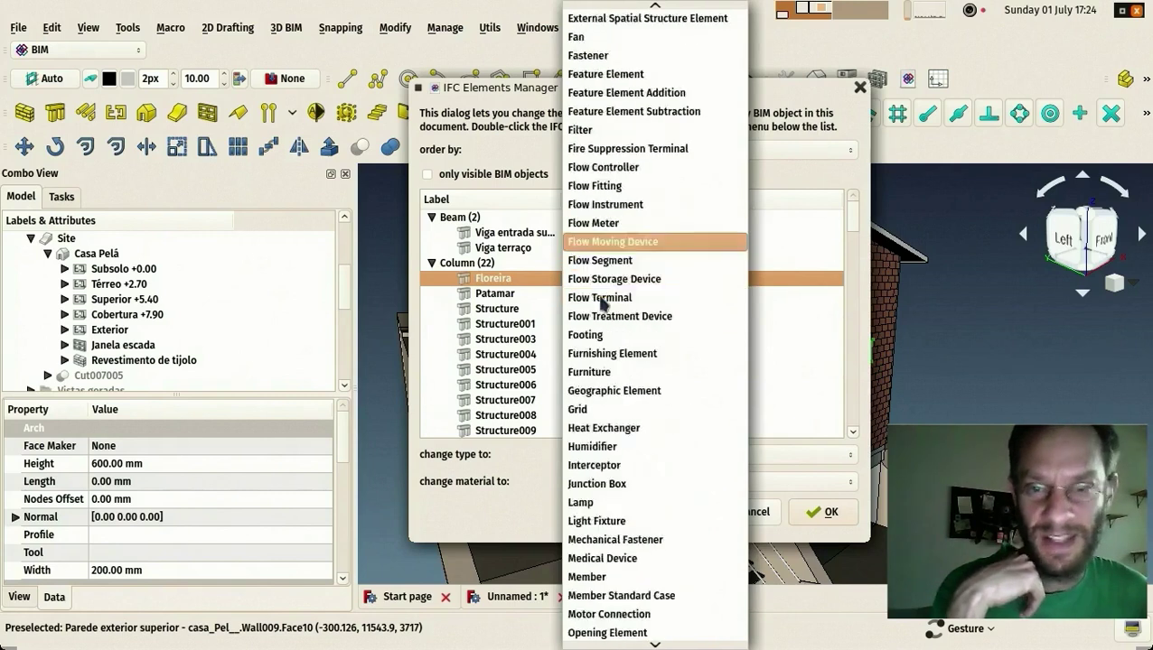
pyautogui.scroll(-20, 605, 305)
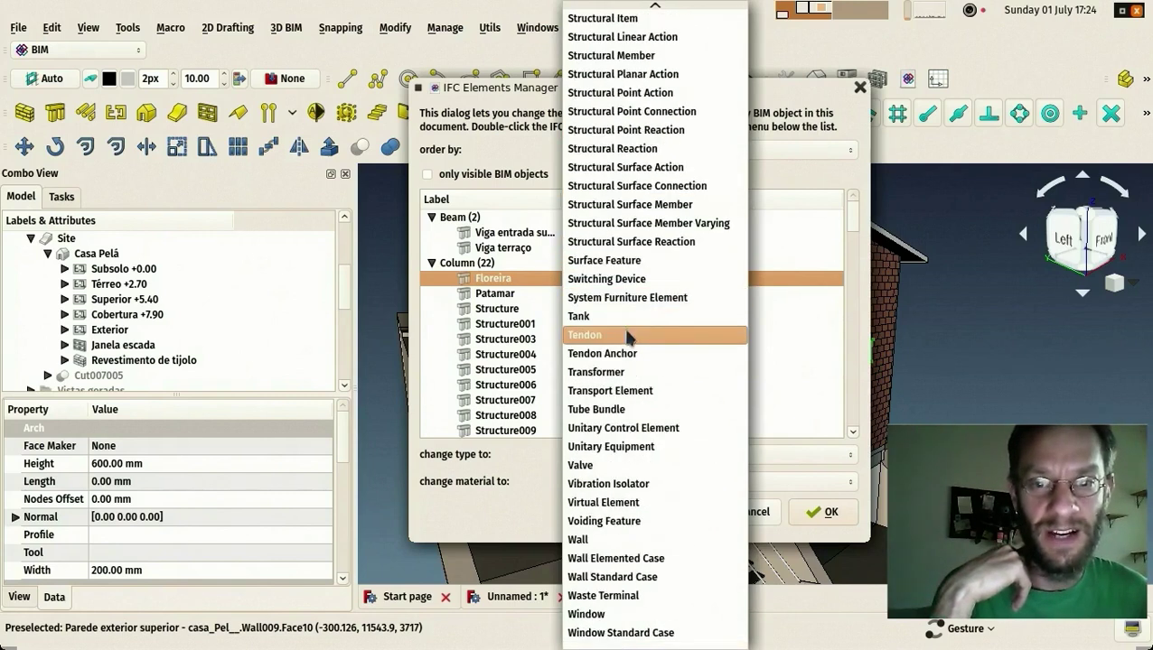
pyautogui.scroll(20, 629, 339)
pyautogui.scroll(20, 630, 339)
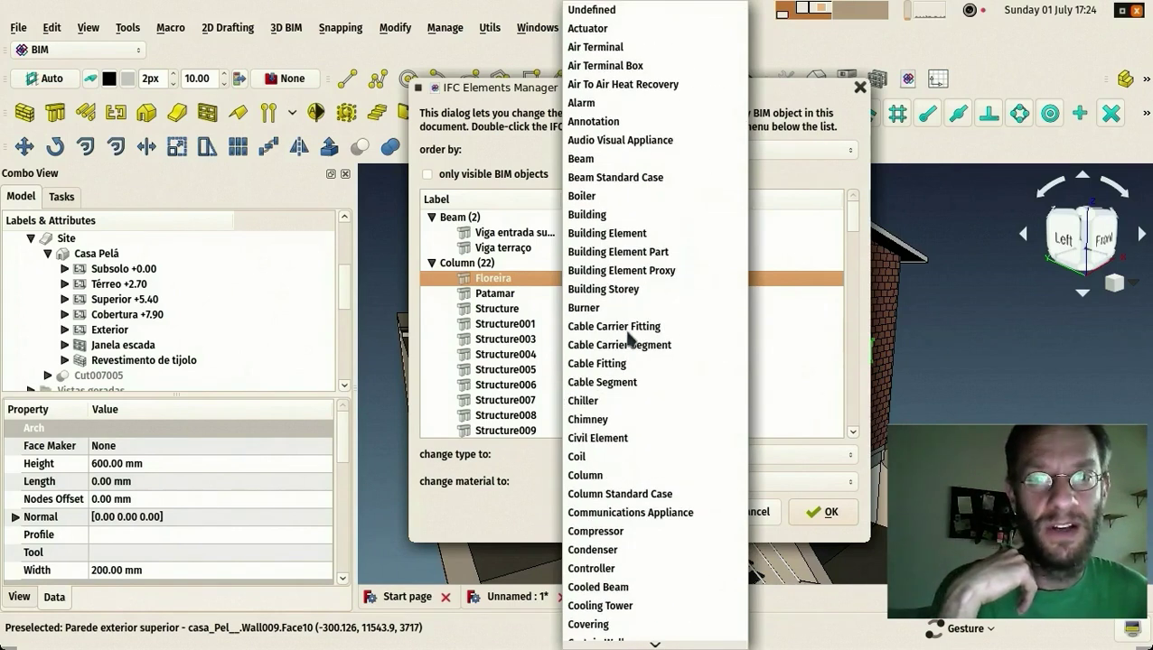
pyautogui.click(507, 92)
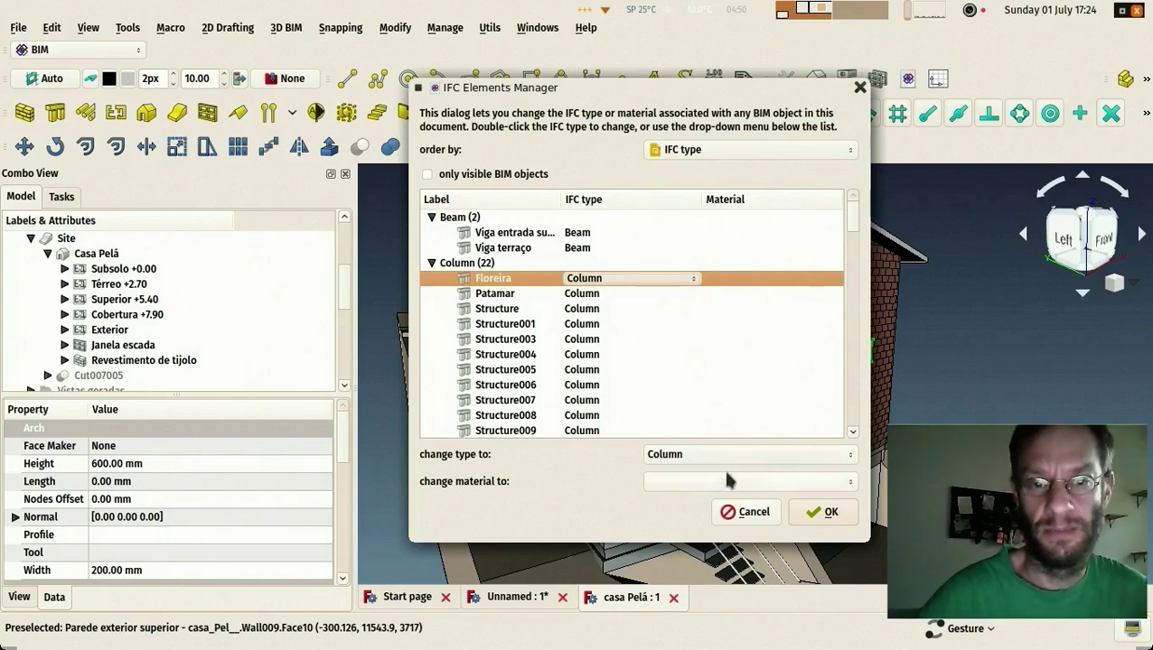
pyautogui.click(746, 511)
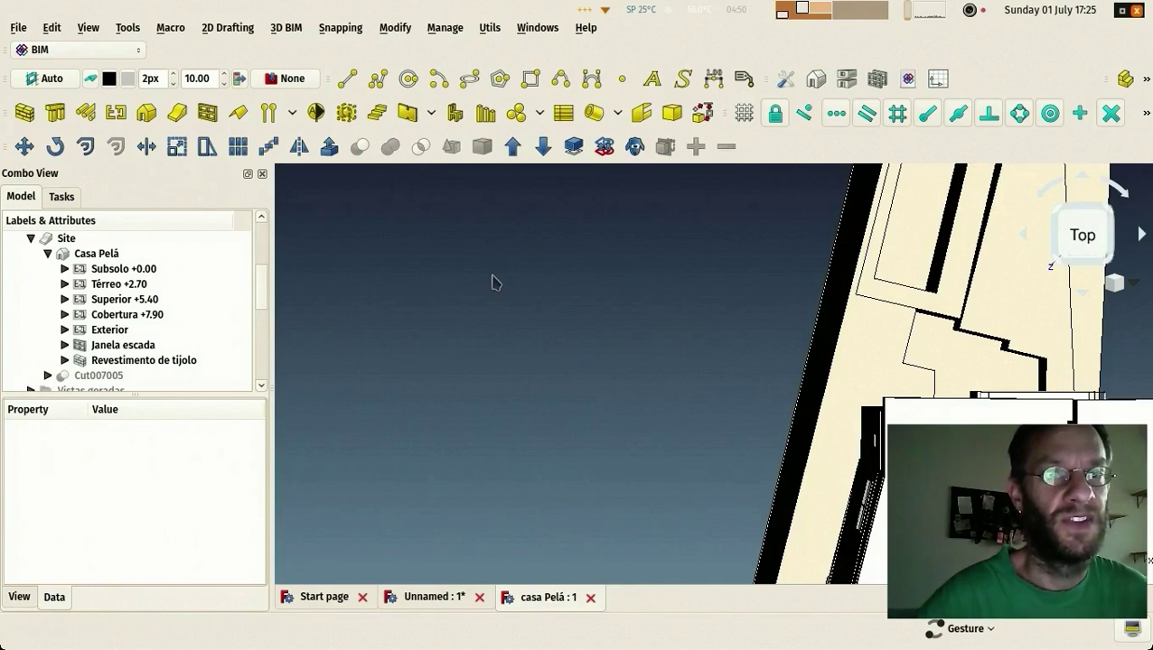
# Step: Open the casa Cati model, expand its Views group and show the view proxies
pyautogui.click(19, 30)
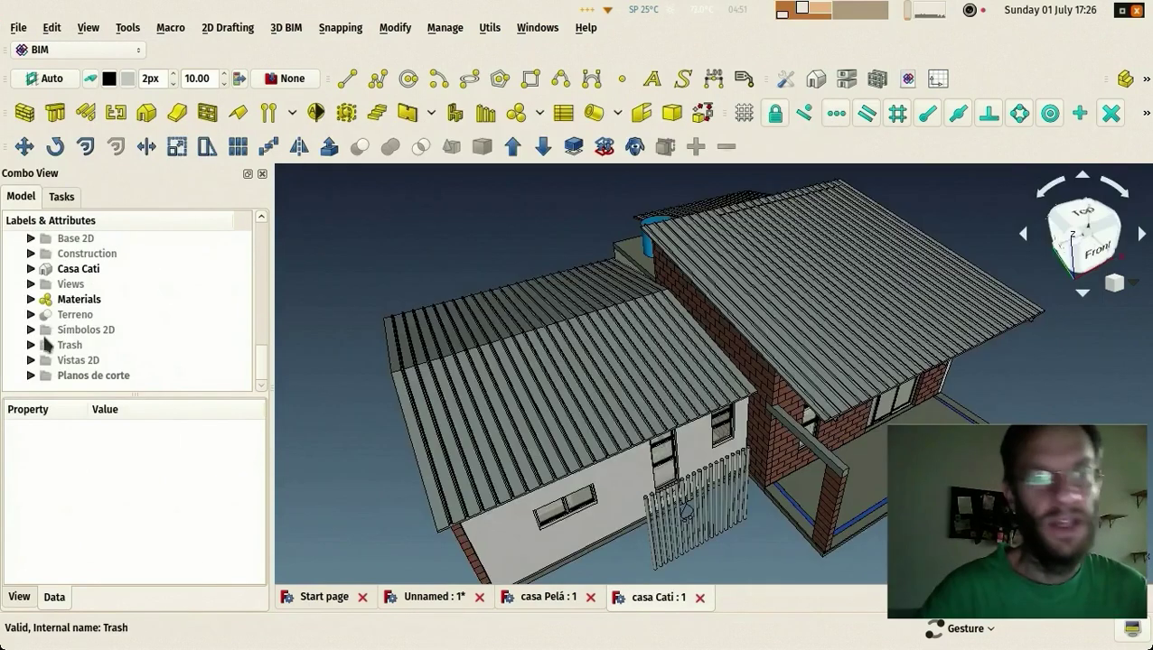
pyautogui.click(31, 283)
pyautogui.click(71, 286)
pyautogui.press('space')
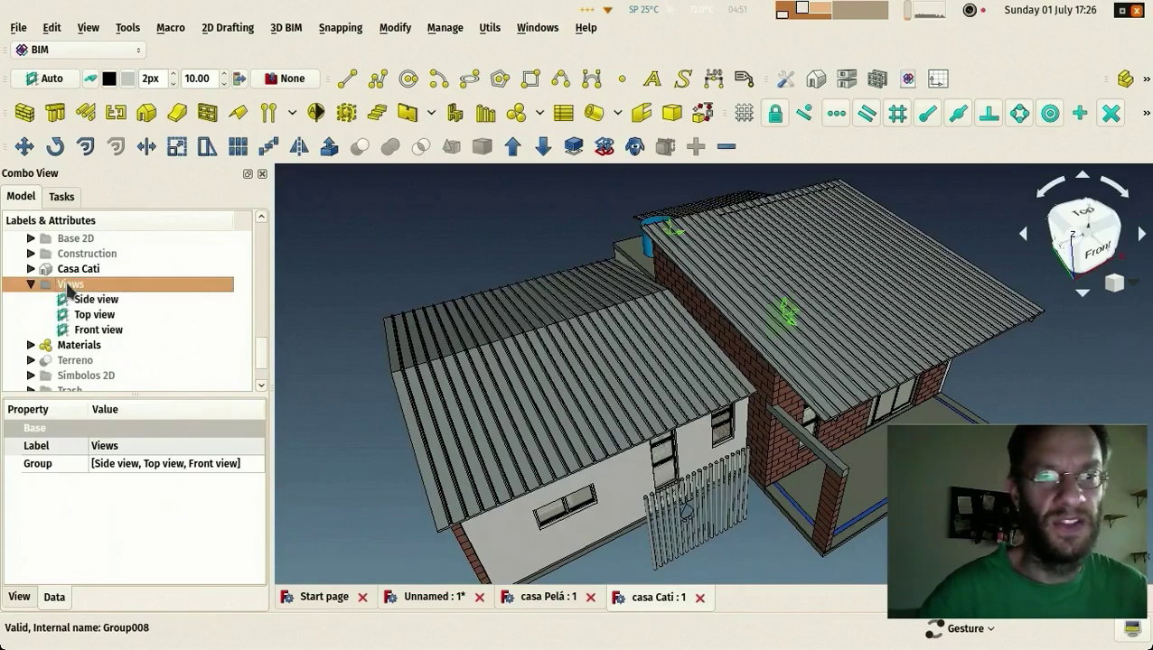
# Step: Toggle the house to wireframe and back to shaded, then open the BIM Views manager
pyautogui.moveTo(407, 251)
pyautogui.mouseDown()
pyautogui.moveTo(430, 240)
pyautogui.moveTo(613, 275)
pyautogui.moveTo(612, 254)
pyautogui.moveTo(775, 348)
pyautogui.moveTo(799, 341)
pyautogui.moveTo(787, 315)
pyautogui.mouseUp()
pyautogui.press('v')
pyautogui.press('3')
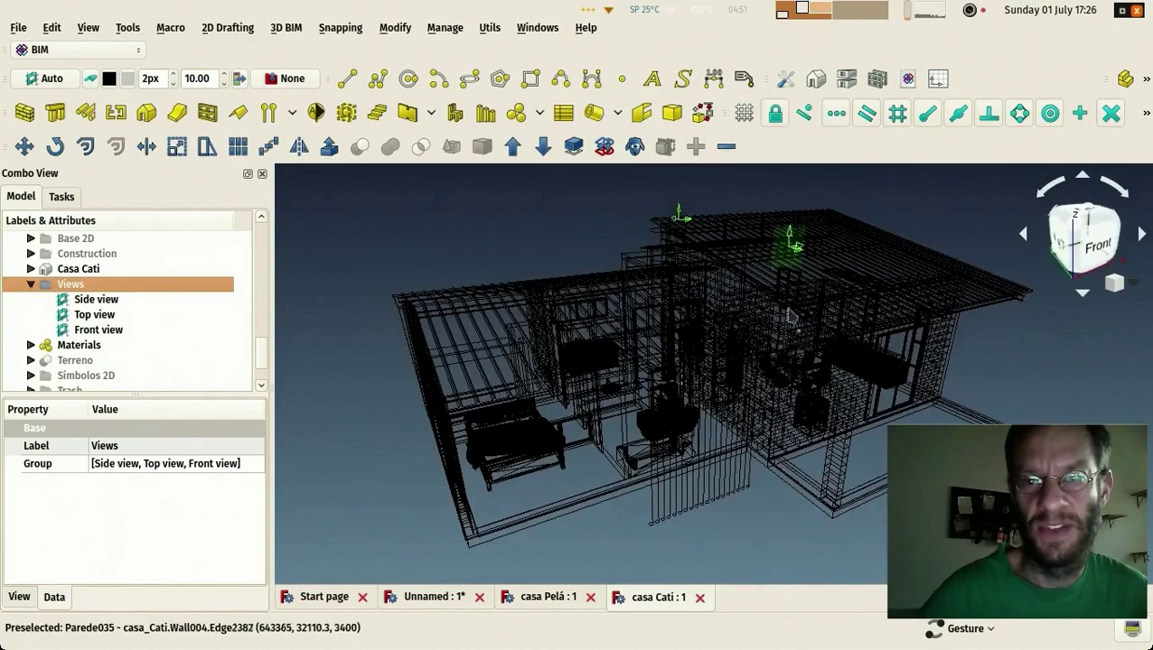
pyautogui.scroll(3, 788, 315)
pyautogui.scroll(3, 712, 334)
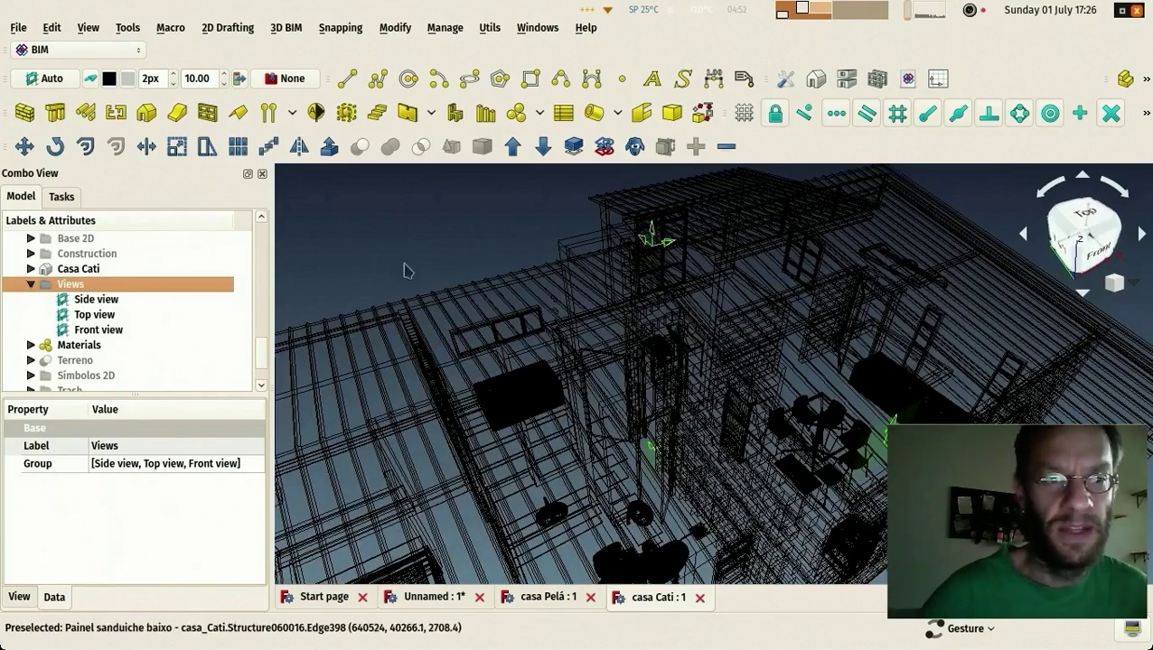
pyautogui.press('v')
pyautogui.press('1')
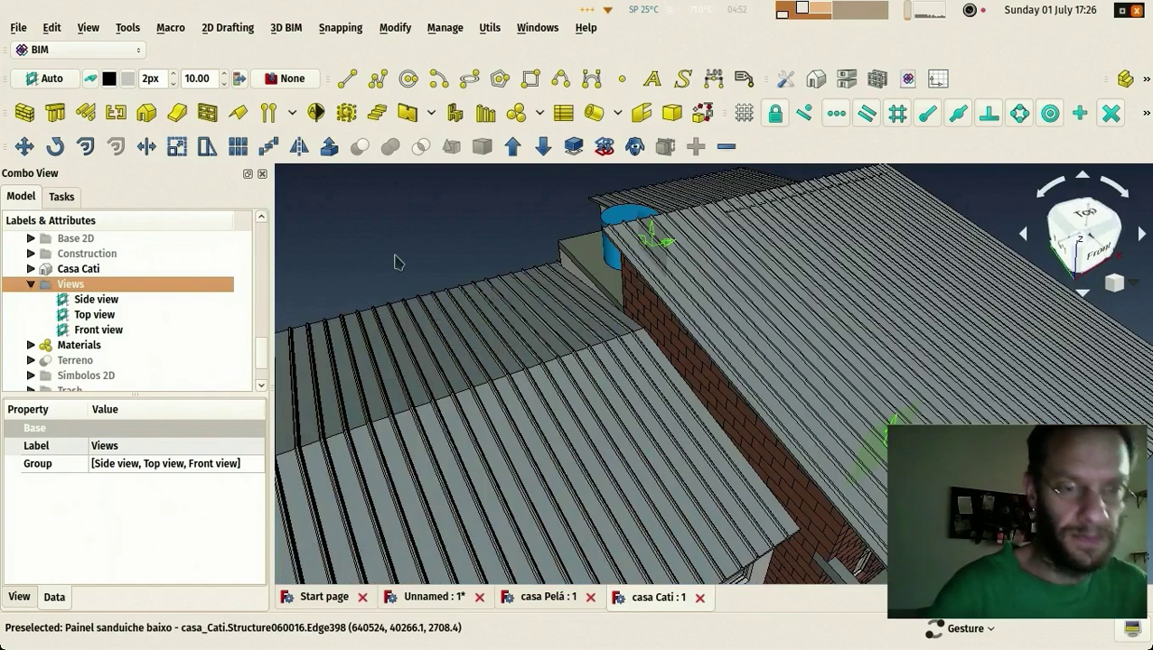
pyautogui.click(938, 80)
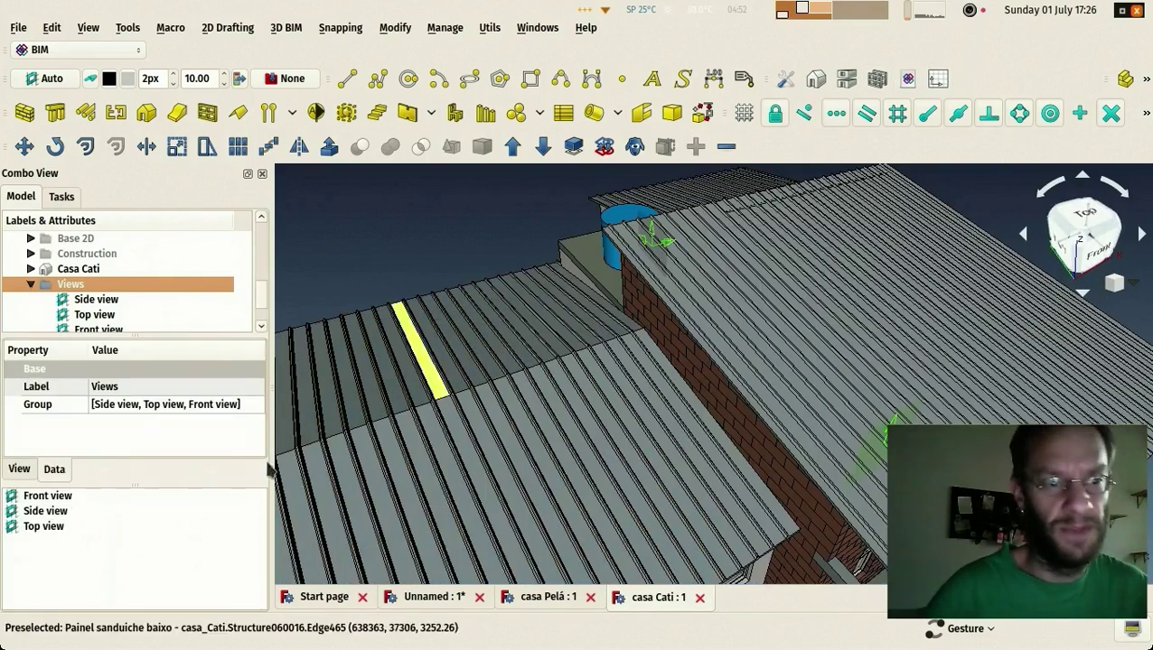
# Step: Jump between the saved Front, Side and Top views, ending back on Front
pyautogui.moveTo(271, 504); pyautogui.dragTo(185, 503)
pyautogui.scroll(-3, 451, 312)
pyautogui.doubleClick(63, 502)
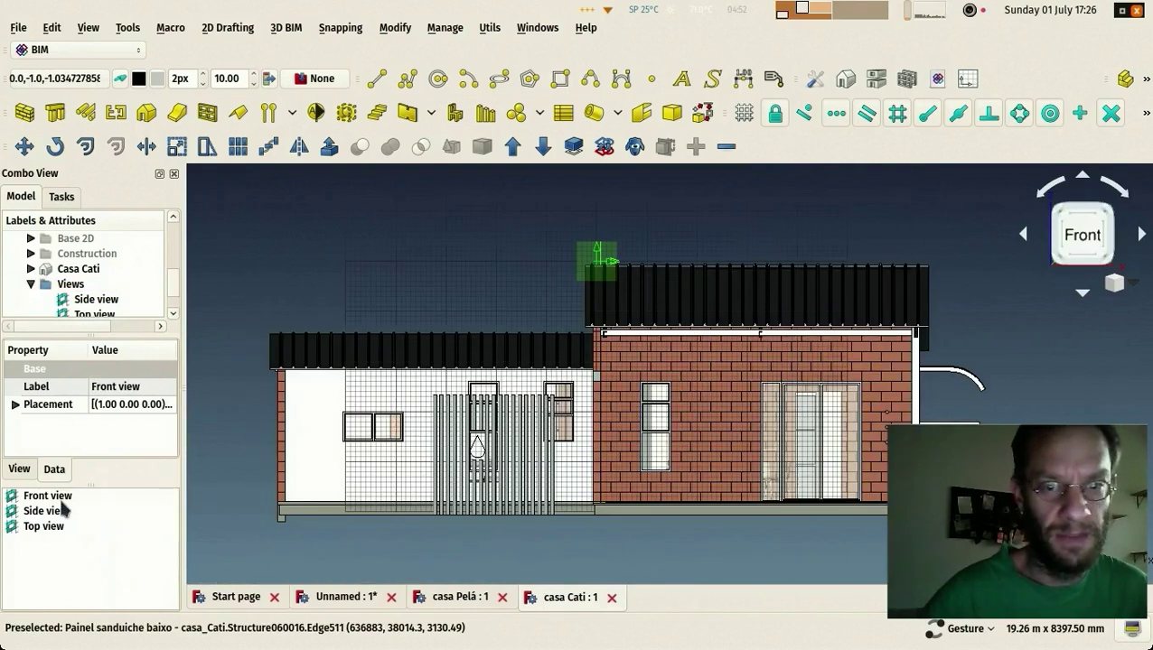
pyautogui.doubleClick(50, 512)
pyautogui.doubleClick(47, 527)
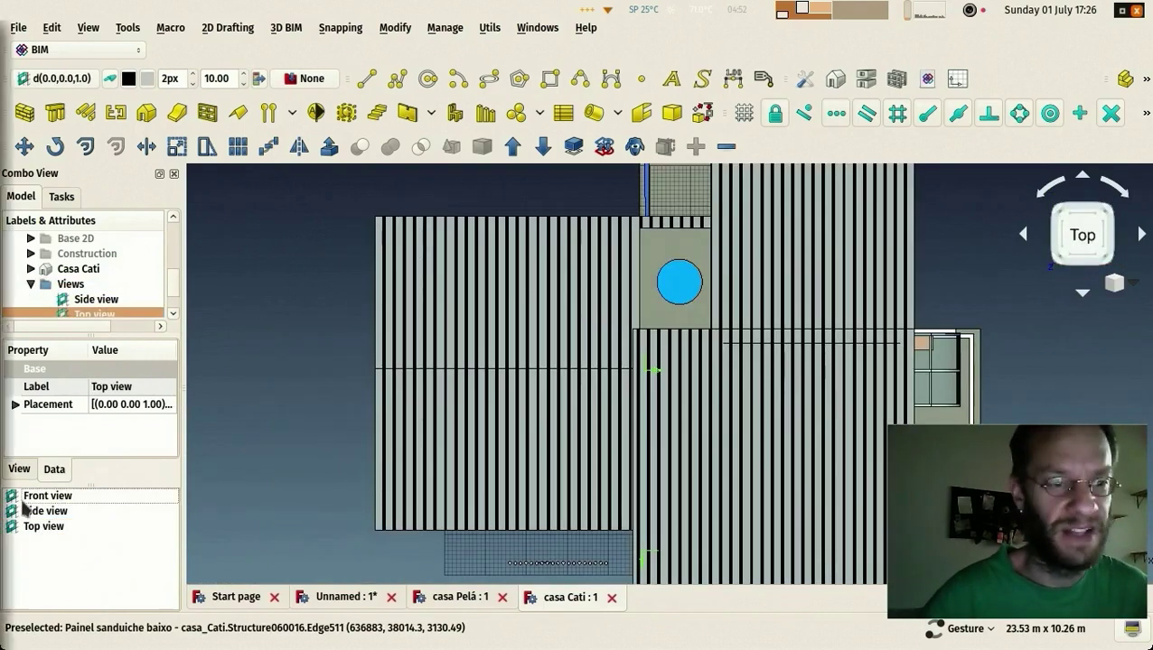
pyautogui.click(29, 500)
pyautogui.doubleClick(29, 499)
pyautogui.scroll(3, 436, 295)
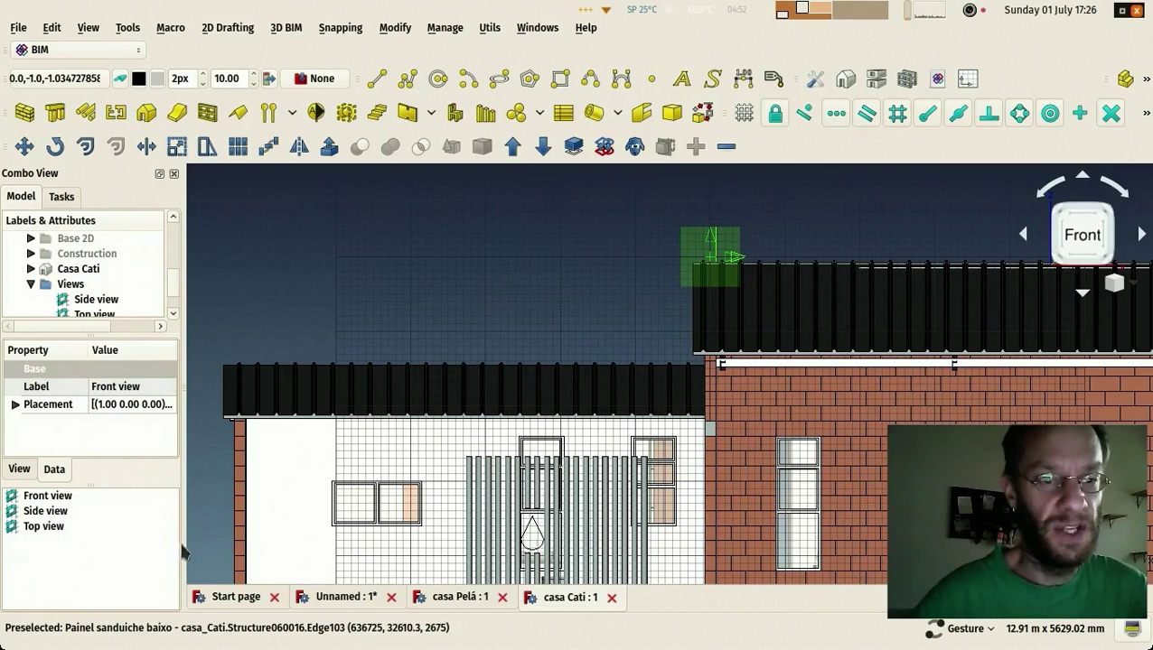
# Step: Narrow the side panel and enlarge the properties area of the Combo View
pyautogui.moveTo(181, 549); pyautogui.dragTo(160, 542)
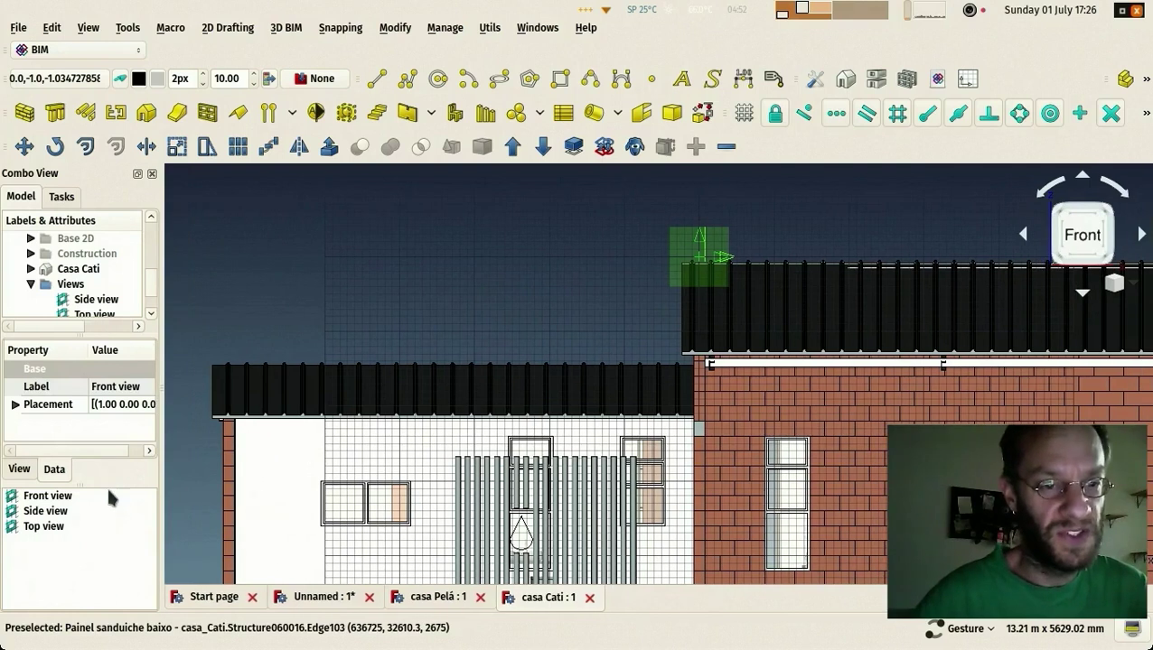
pyautogui.moveTo(107, 485); pyautogui.dragTo(107, 537)
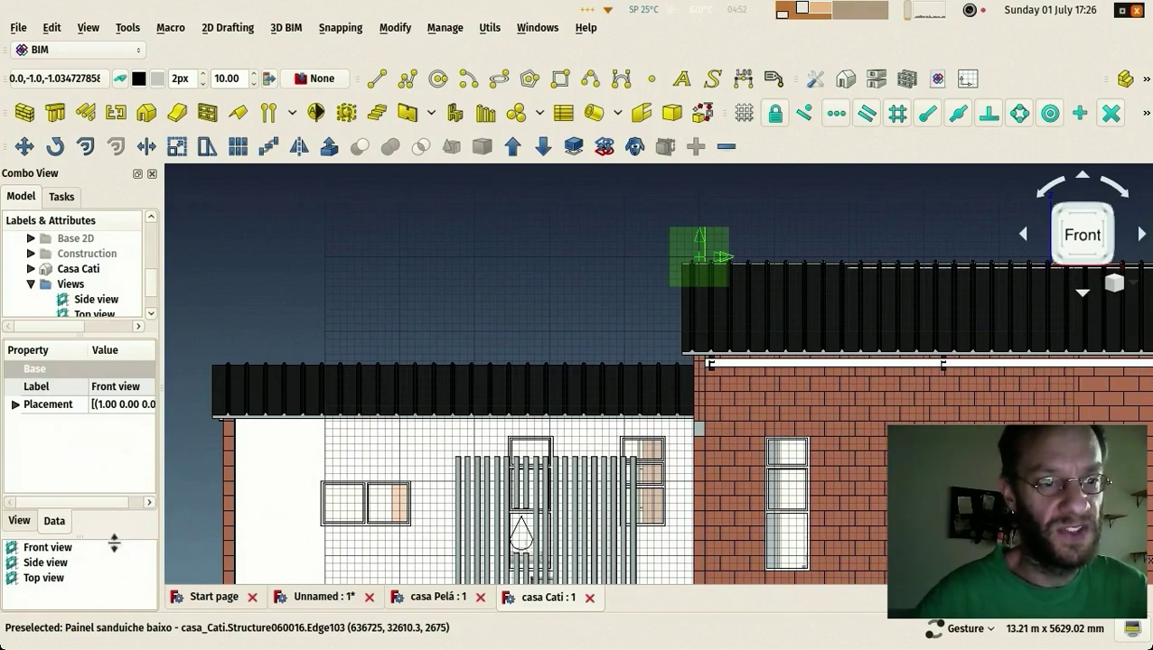
pyautogui.doubleClick(72, 579)
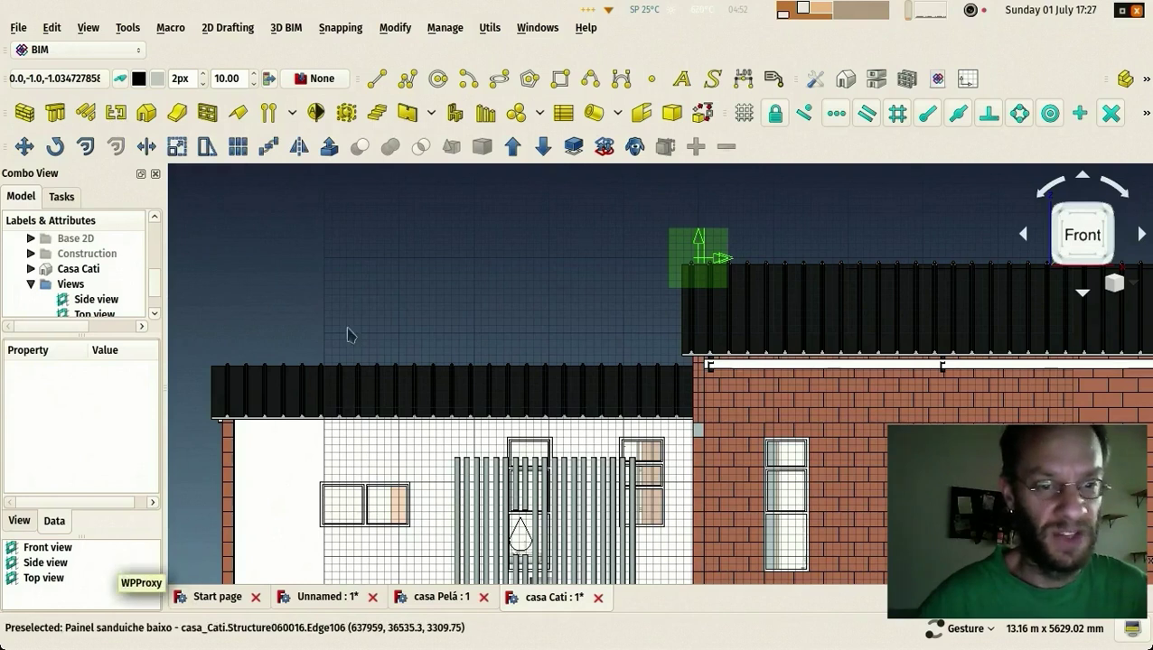
pyautogui.scroll(-2, 386, 307)
pyautogui.scroll(2, 444, 289)
pyautogui.moveTo(445, 298); pyautogui.dragTo(470, 267, button='right')
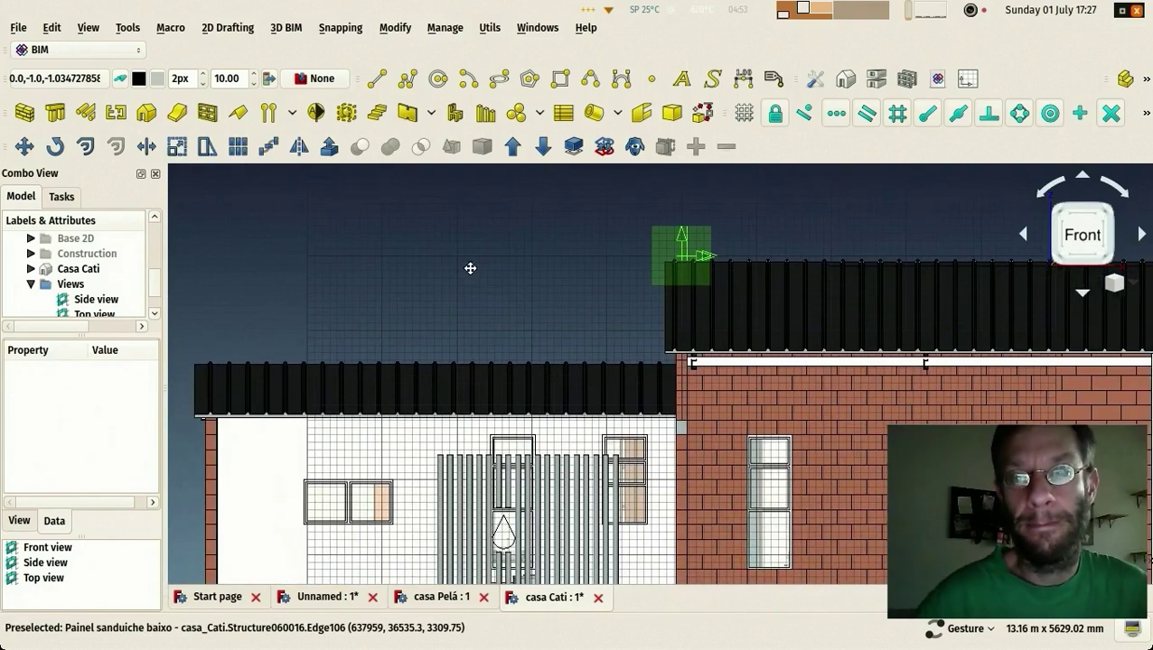
pyautogui.scroll(-2, 469, 276)
pyautogui.scroll(2, 455, 250)
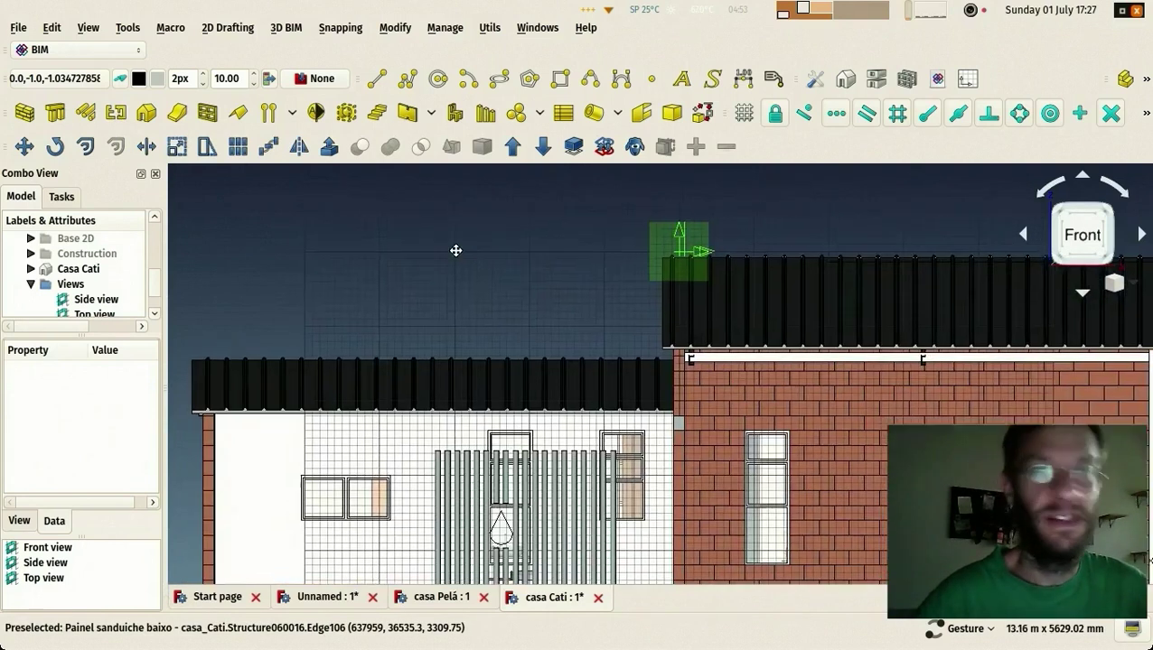